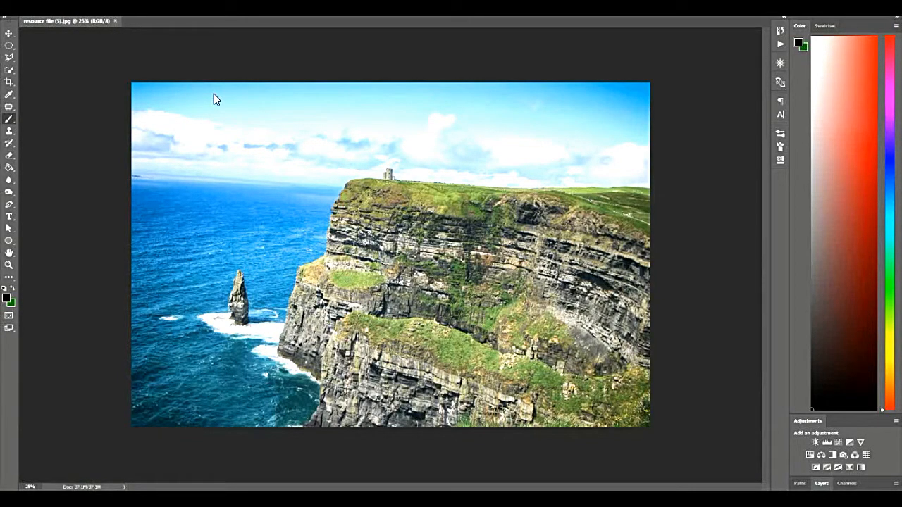
# Select the grass and rock areas of the cliff with the Magic Wand tool, leaving the sky out of the selection.
pyautogui.click(10, 71)
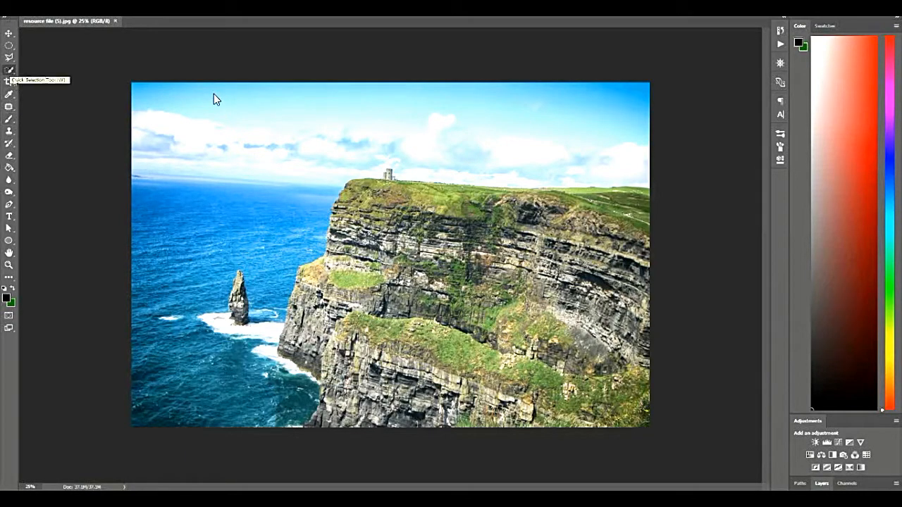
pyautogui.rightClick(11, 71)
pyautogui.click(51, 79)
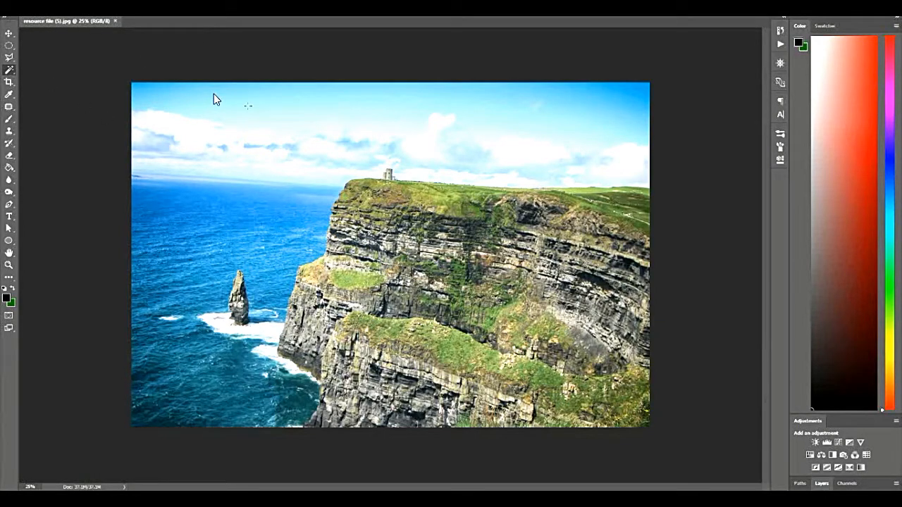
pyautogui.click(324, 101)
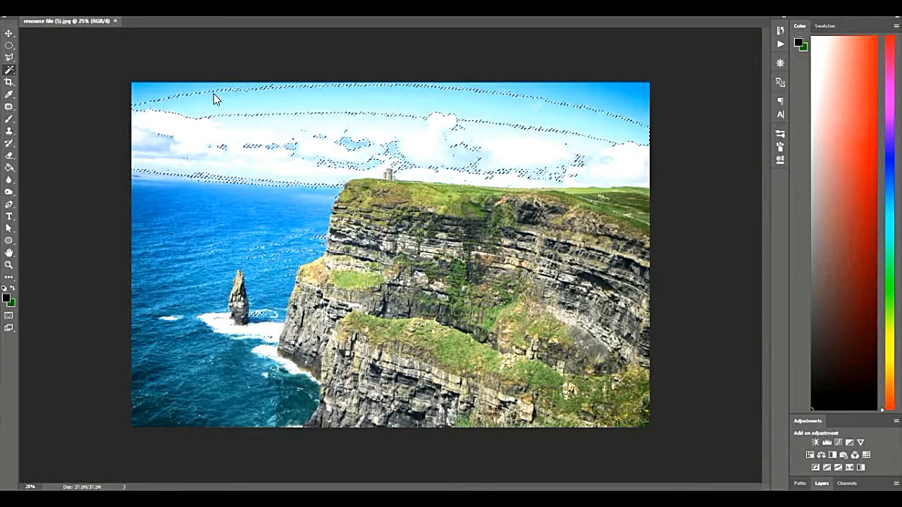
pyautogui.keyDown('shift'); pyautogui.click(597, 195); pyautogui.keyUp('shift')
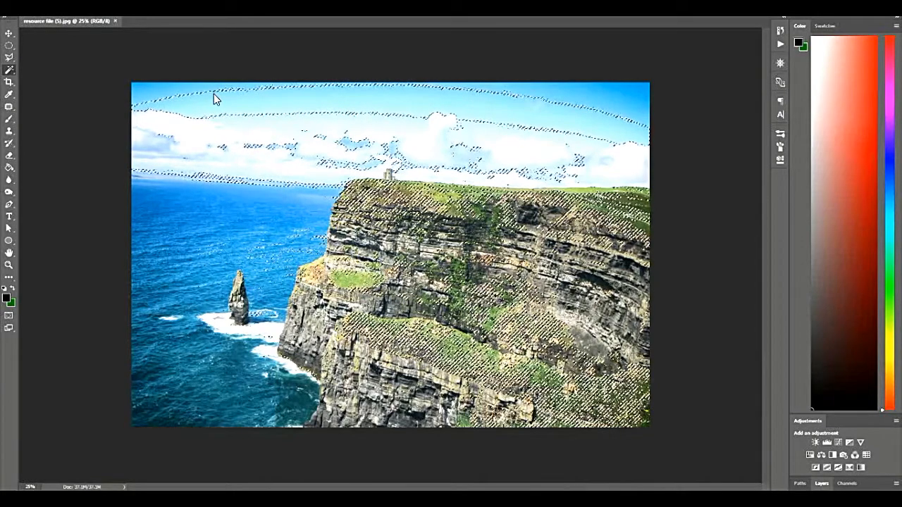
pyautogui.hotkey('ctrl', 'd')
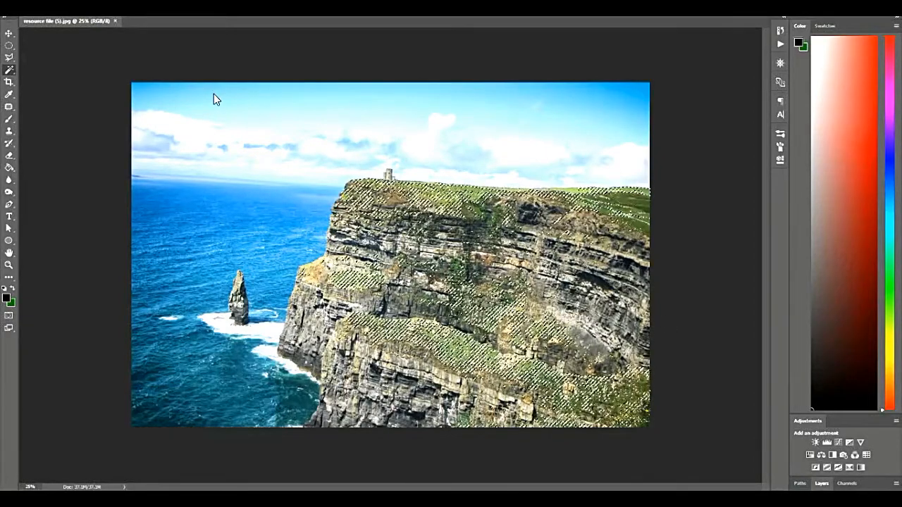
# Apply a Black & White adjustment with the Default preset to the selected cliff areas.
pyautogui.hotkey('alt', 'i')
pyautogui.press('j')
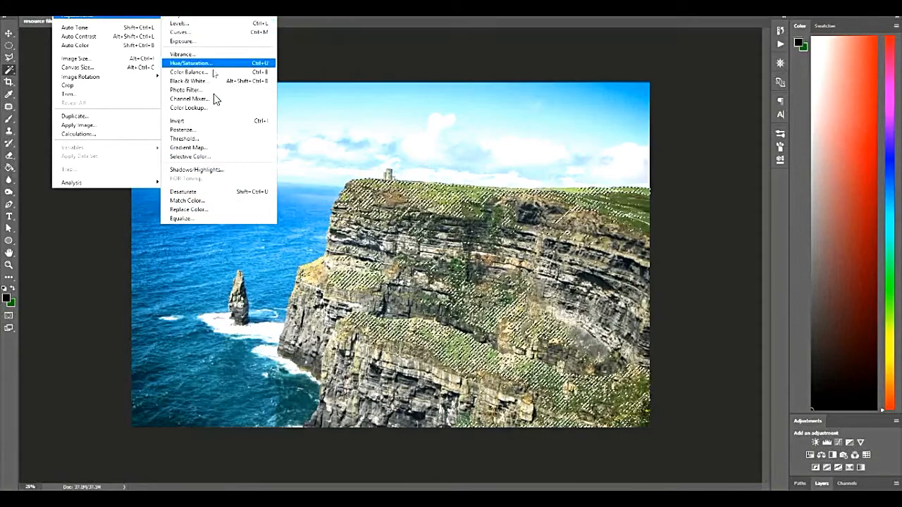
pyautogui.press('Up')
pyautogui.press('Return')
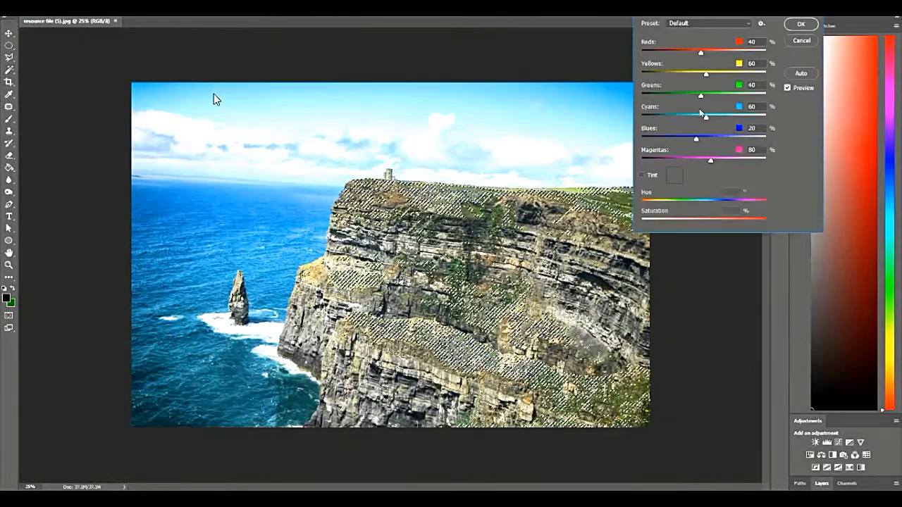
pyautogui.press('Return')
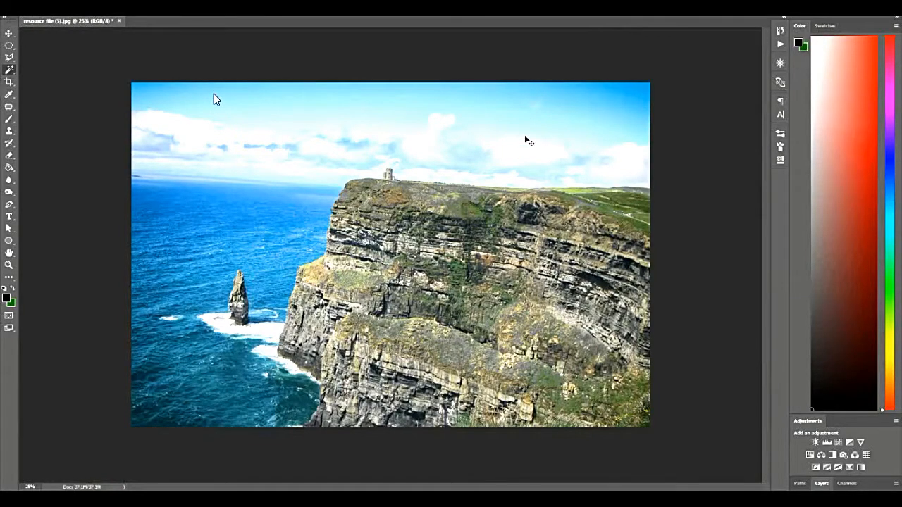
# Undo the Black & White adjustment and the selection of the cliff.
pyautogui.hotkey('ctrl', 'alt', 'z')
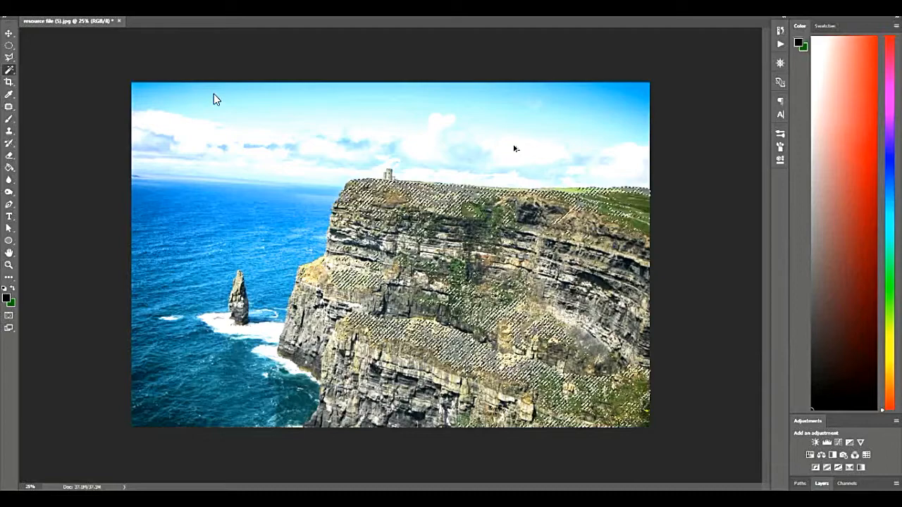
pyautogui.hotkey('ctrl', 'alt', 'z')
pyautogui.hotkey('ctrl', 'alt', 'z')
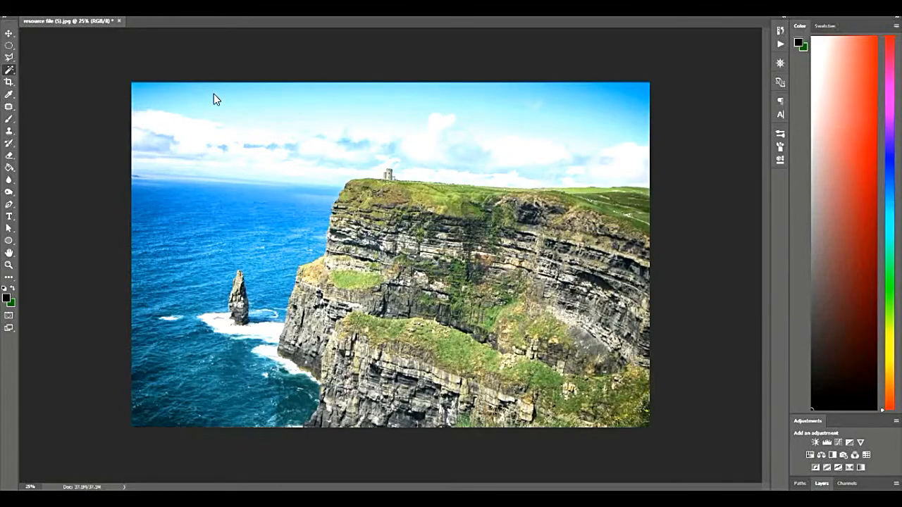
pyautogui.hotkey('ctrl', 'shift', 'z')
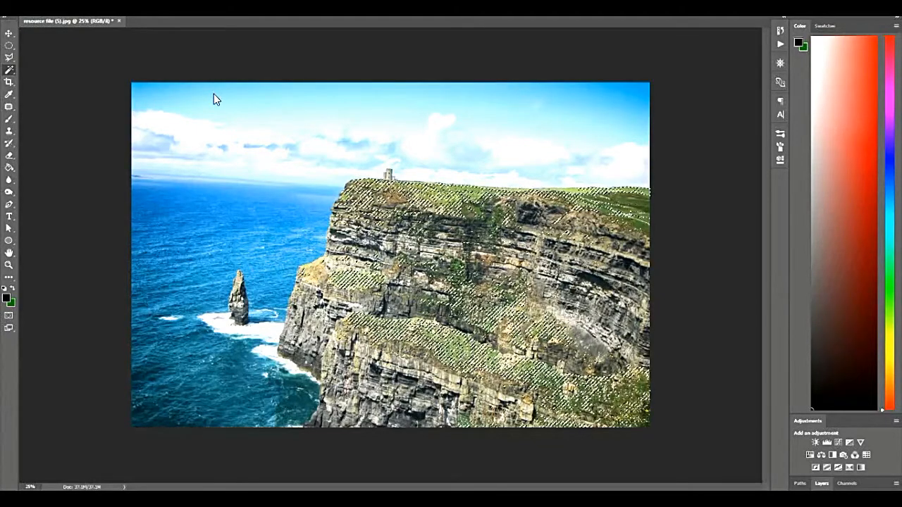
pyautogui.hotkey('ctrl', 'z')
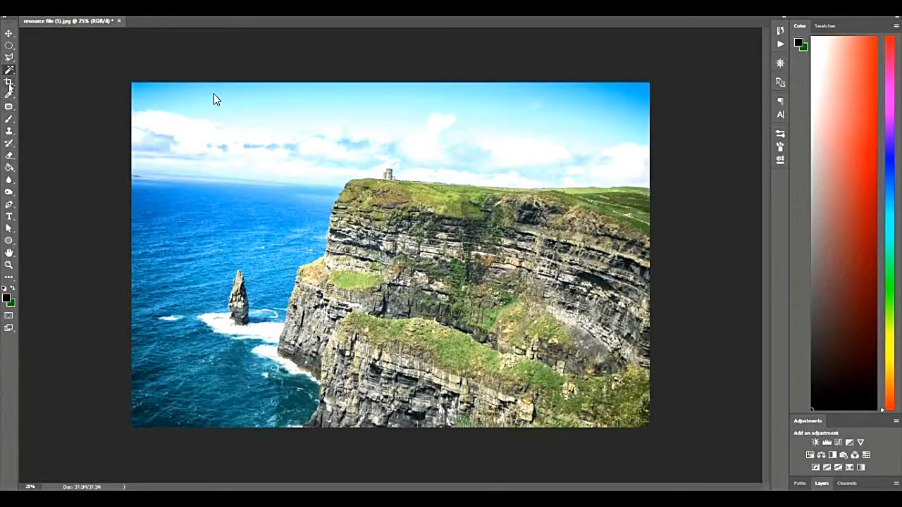
# Try cropping the photo down to the cliff, cutting off the sea stack and upper sky, and undo the crop.
pyautogui.hotkey('ctrl', 'a')
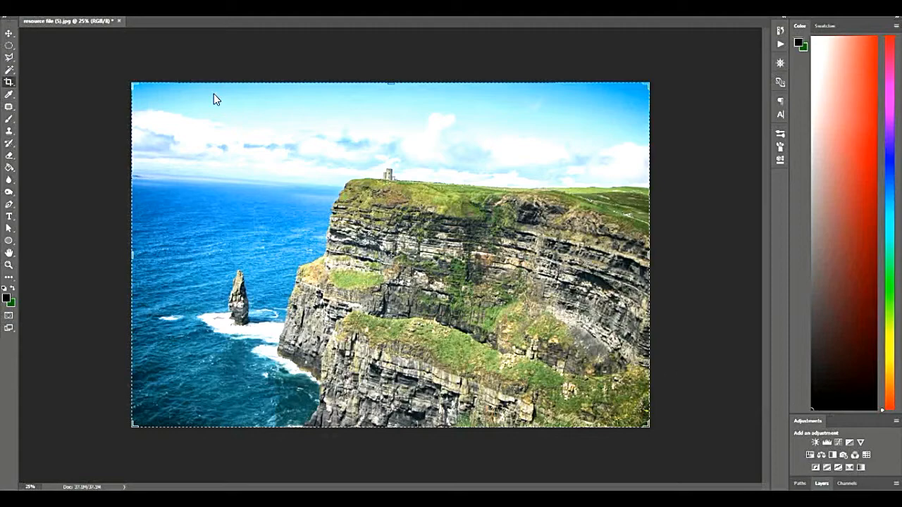
pyautogui.moveTo(215, 98)
pyautogui.mouseDown()
pyautogui.moveTo(189, 86)
pyautogui.moveTo(215, 99)
pyautogui.mouseUp()
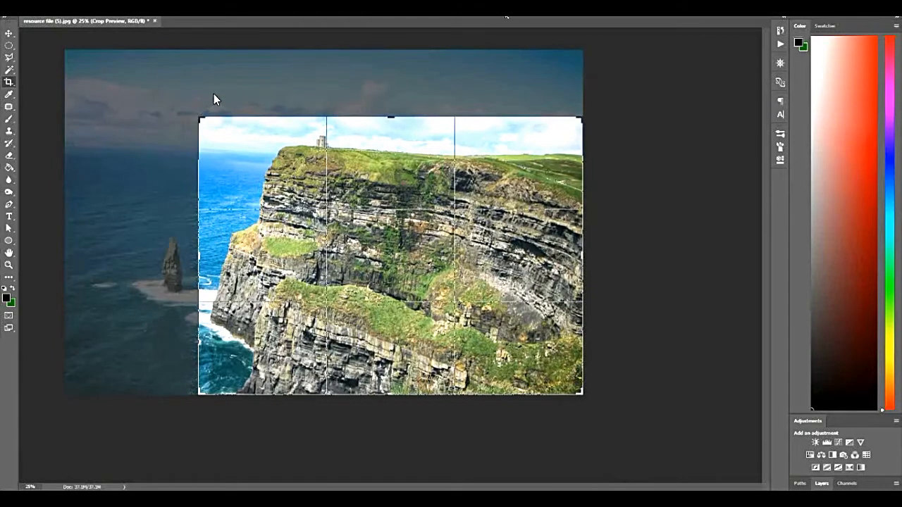
pyautogui.press('Return')
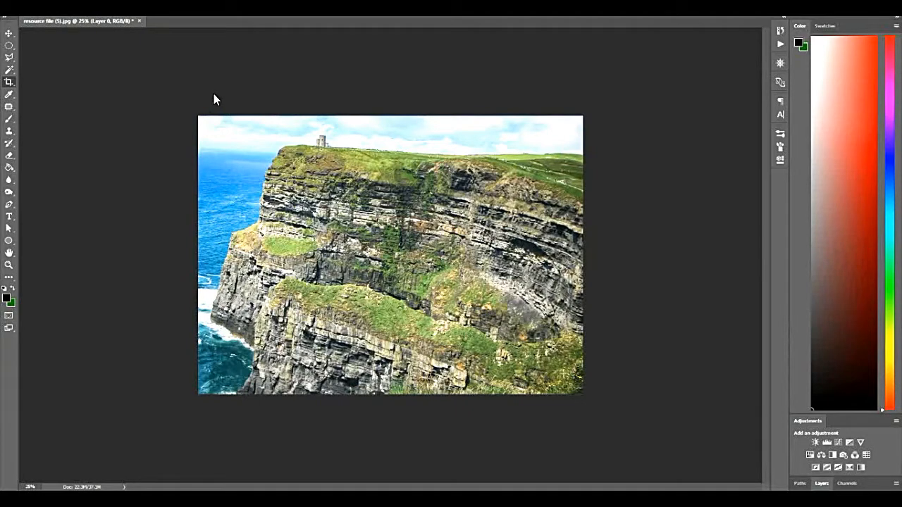
pyautogui.hotkey('ctrl', 'z')
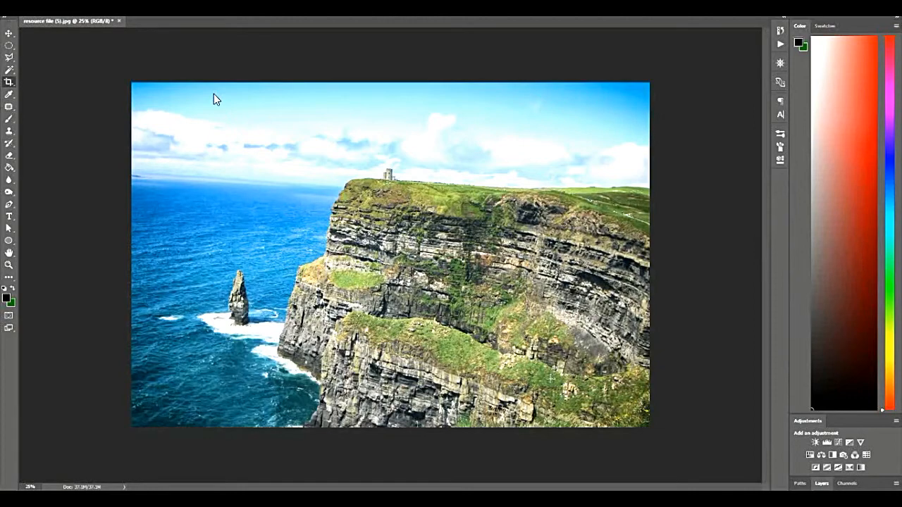
# Rotate the photo slightly counterclockwise within the crop frame and apply the crop.
pyautogui.click(423, 268)
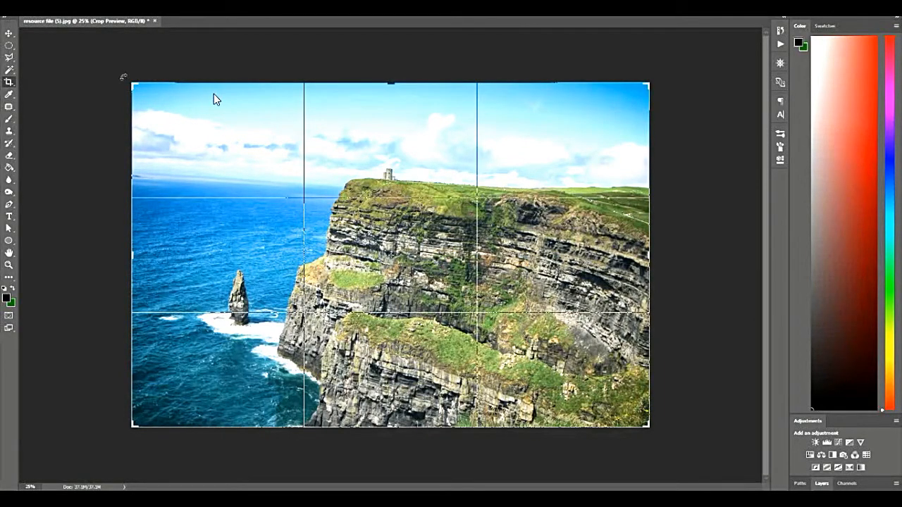
pyautogui.moveTo(124, 77)
pyautogui.mouseDown()
pyautogui.moveTo(126, 96)
pyautogui.moveTo(133, 86)
pyautogui.mouseUp()
pyautogui.click(655, 76)
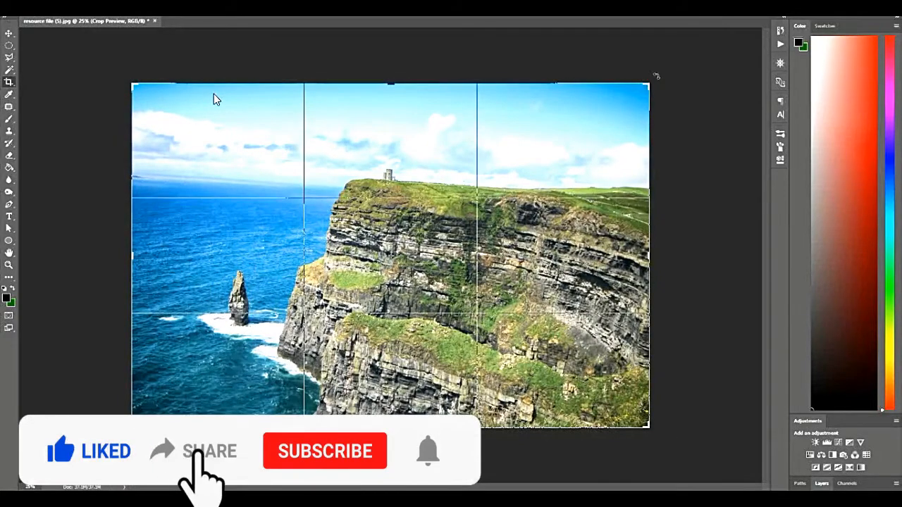
pyautogui.moveTo(663, 76); pyautogui.dragTo(661, 77)
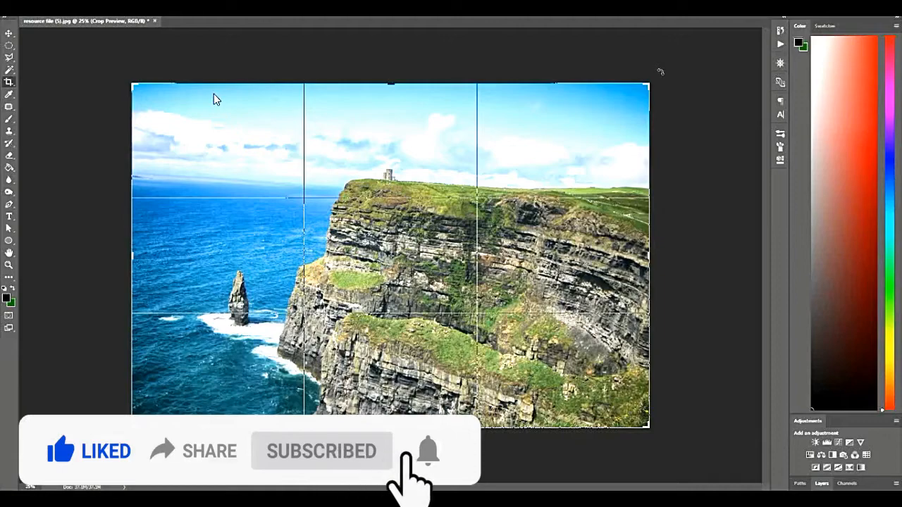
pyautogui.moveTo(660, 71)
pyautogui.mouseDown()
pyautogui.moveTo(672, 75)
pyautogui.moveTo(661, 59)
pyautogui.mouseUp()
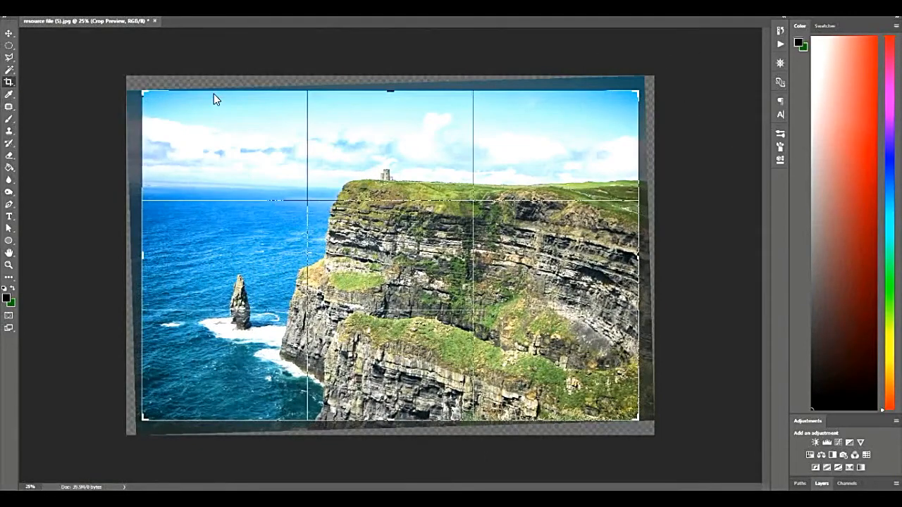
pyautogui.press('Return')
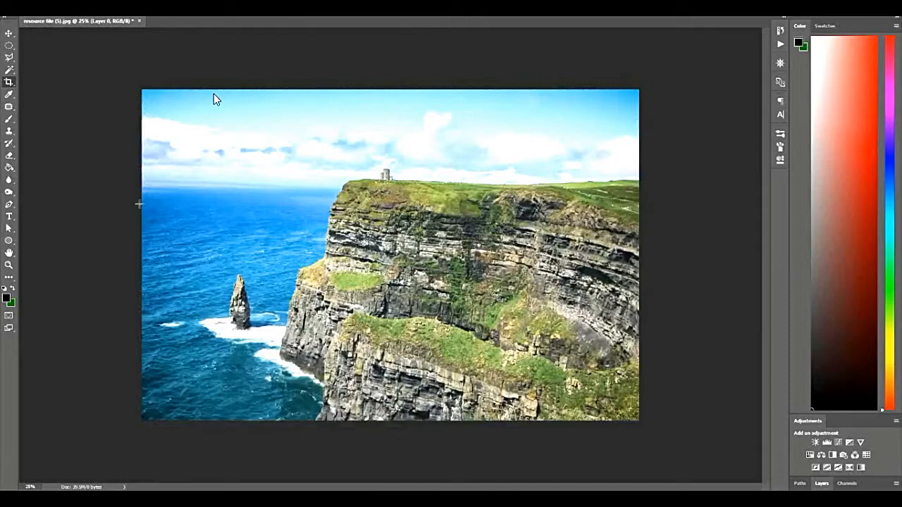
# Try rotating the photo a little further counterclockwise with the Crop tool, keeping the frame size, and apply it.
pyautogui.hotkey('ctrl', 'z')
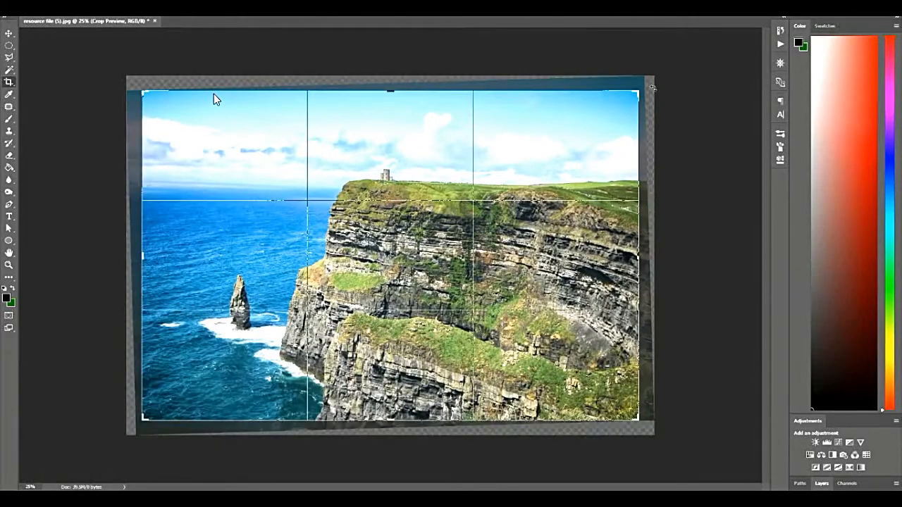
pyautogui.moveTo(649, 88); pyautogui.dragTo(643, 77)
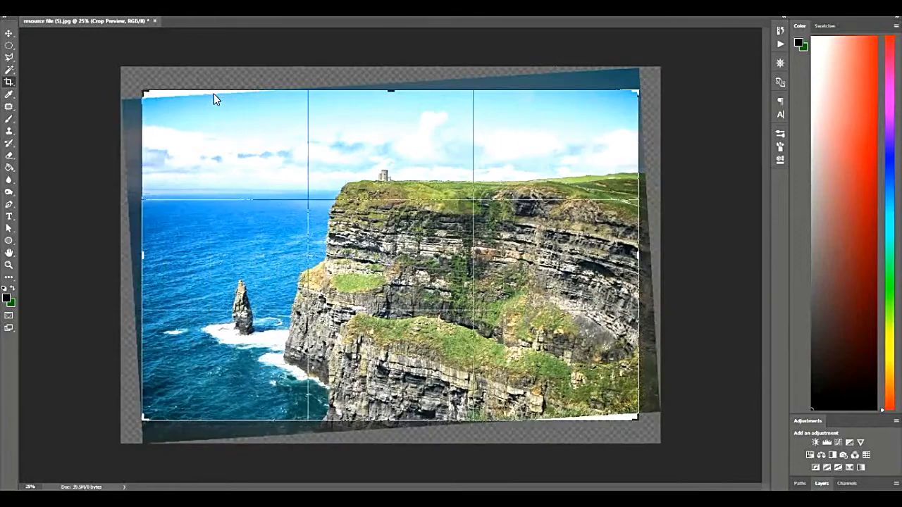
pyautogui.press('Return')
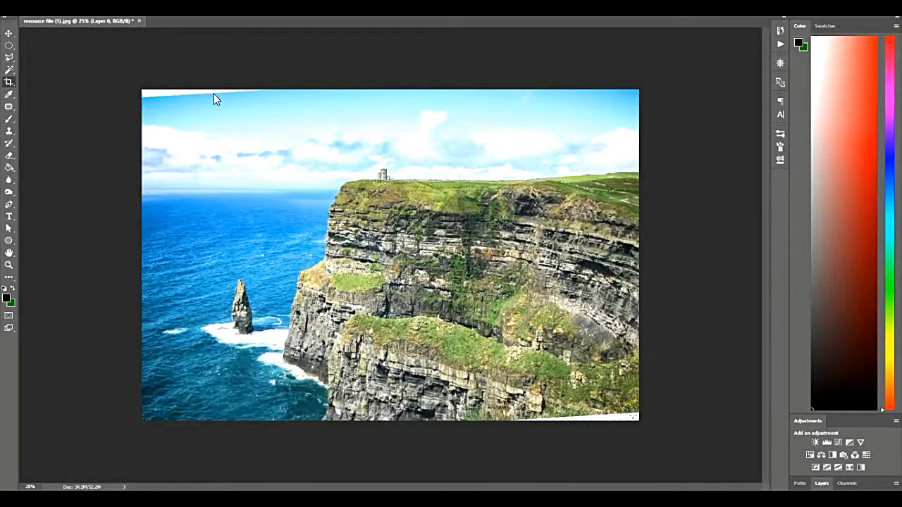
# Try shrinking the crop to exclude the white corners, and undo this crop together with the extra rotation.
pyautogui.click(215, 99)
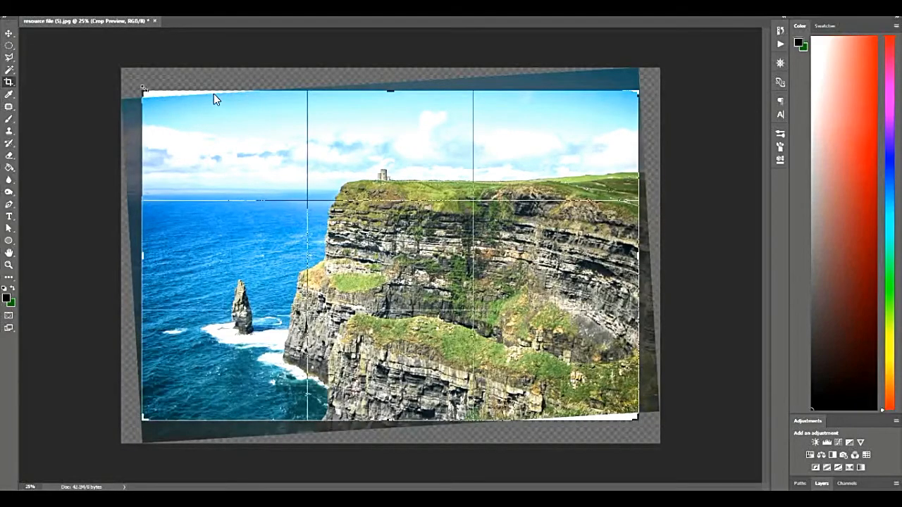
pyautogui.moveTo(143, 90); pyautogui.dragTo(154, 99)
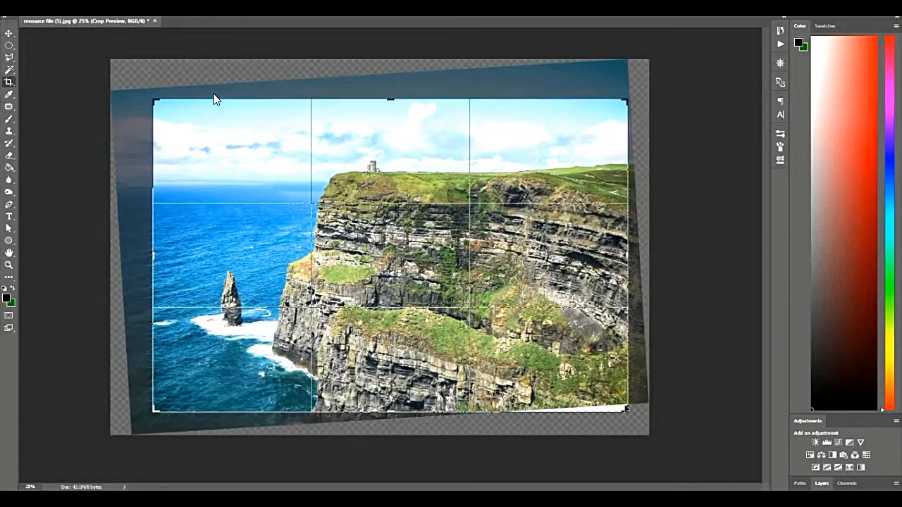
pyautogui.moveTo(627, 411); pyautogui.dragTo(628, 411)
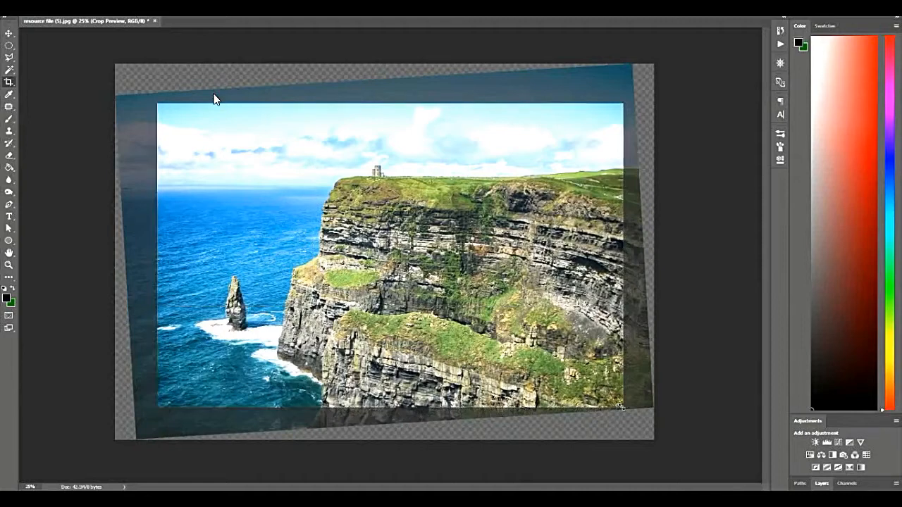
pyautogui.press('Return')
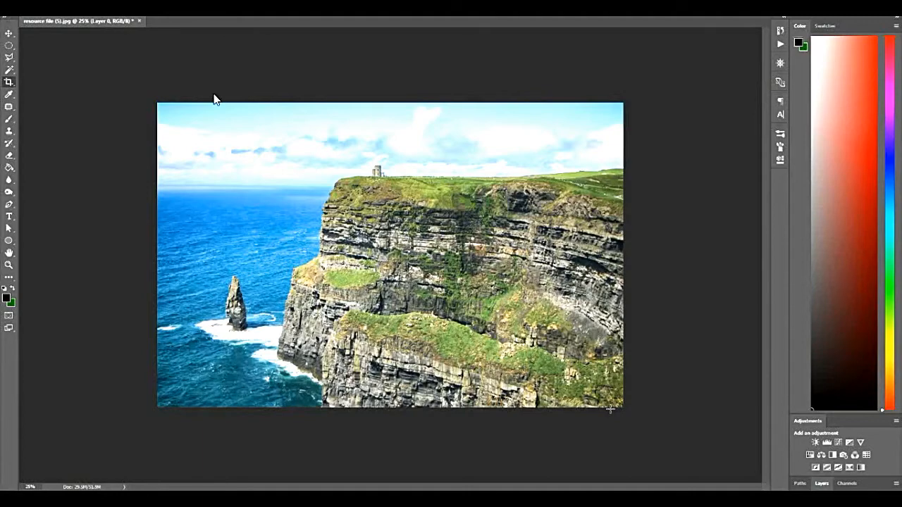
pyautogui.hotkey('ctrl', 'z')
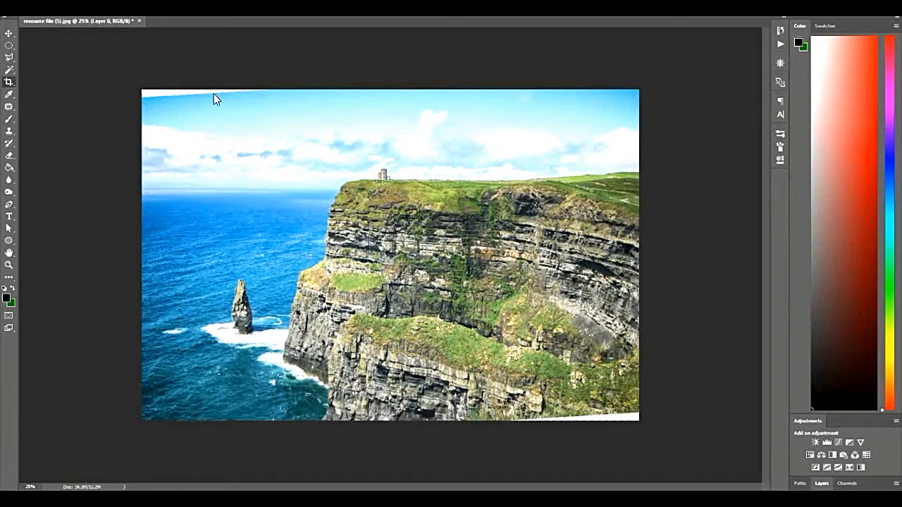
pyautogui.hotkey('ctrl', 'z')
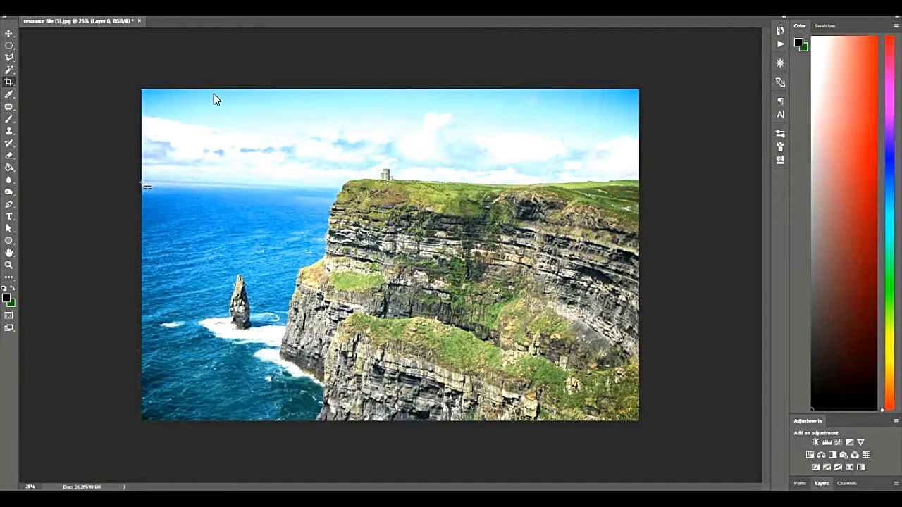
# Try straightening the photo with a line along the sea horizon, and undo the applied crop.
pyautogui.moveTo(140, 182); pyautogui.dragTo(349, 191)
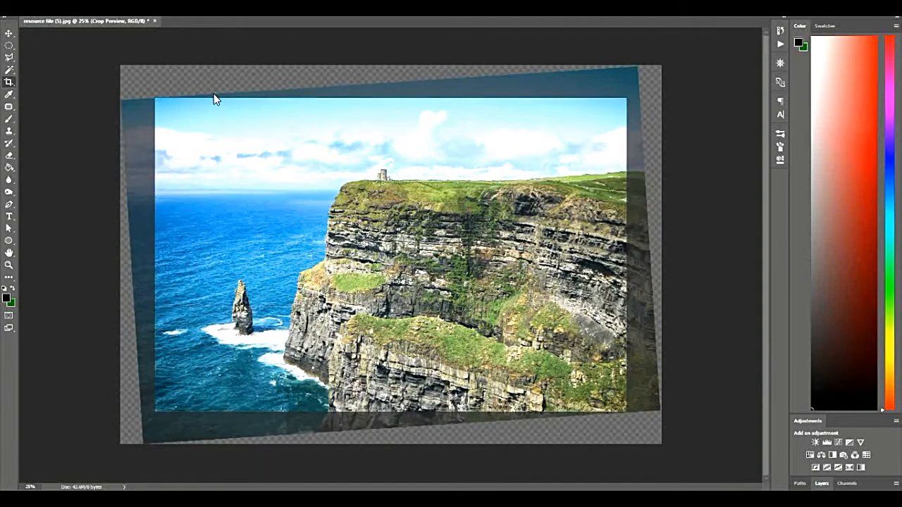
pyautogui.press('Return')
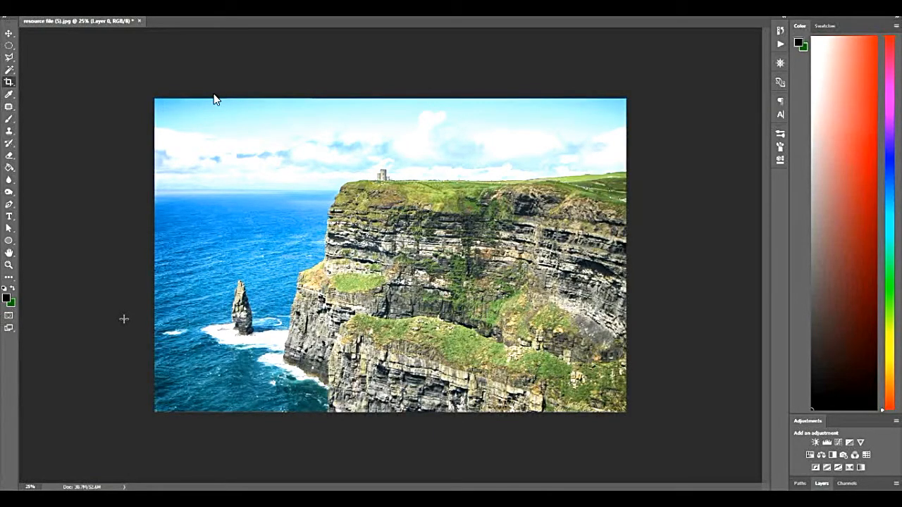
pyautogui.hotkey('ctrl', 'z')
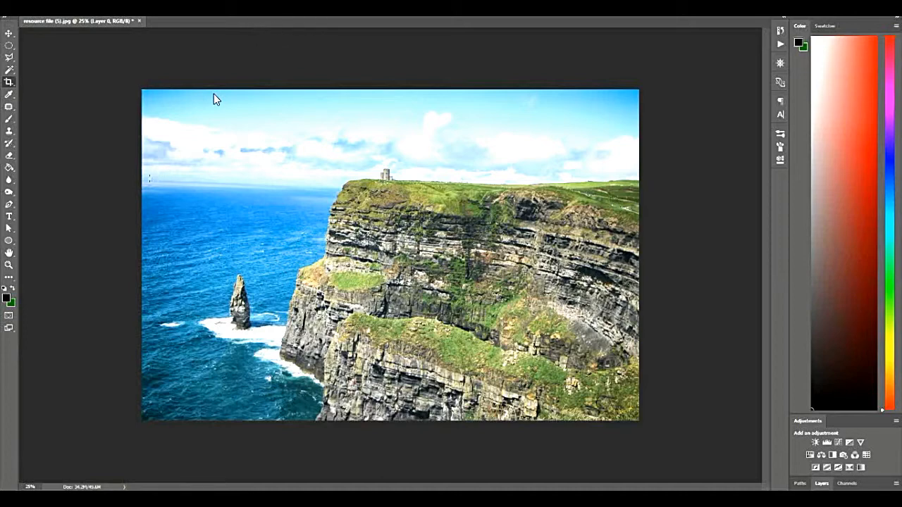
# Straighten the photo along the sea horizon, from its left edge to the clifftop, and apply the resulting crop.
pyautogui.moveTo(166, 181); pyautogui.dragTo(94, 135)
pyautogui.moveTo(142, 182); pyautogui.dragTo(359, 192)
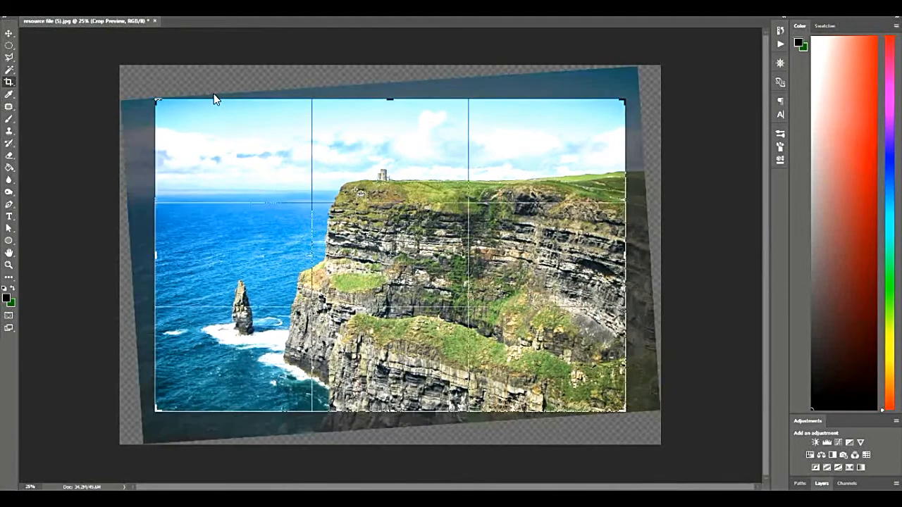
pyautogui.press('Return')
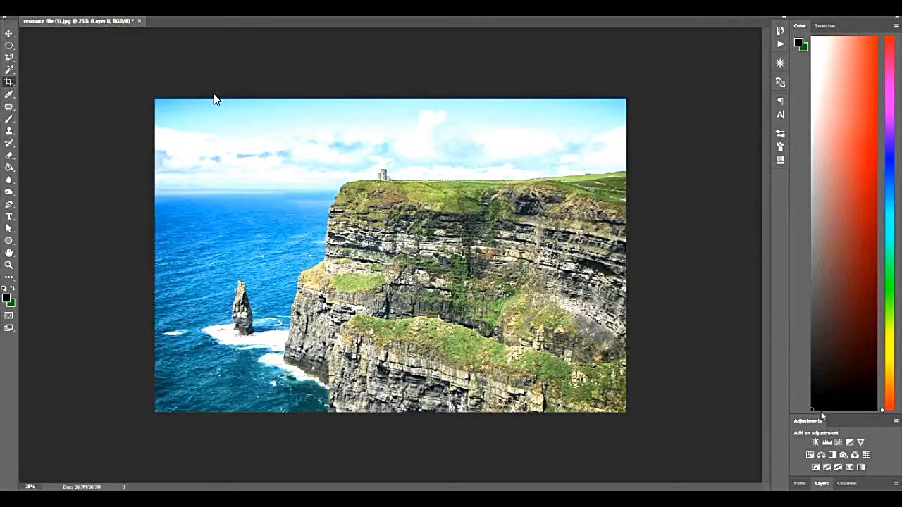
# Dock the Adjustments panel in the same group as Color and Swatches, and show the Layers panel.
pyautogui.click(9, 34)
pyautogui.moveTo(850, 420); pyautogui.dragTo(848, 28)
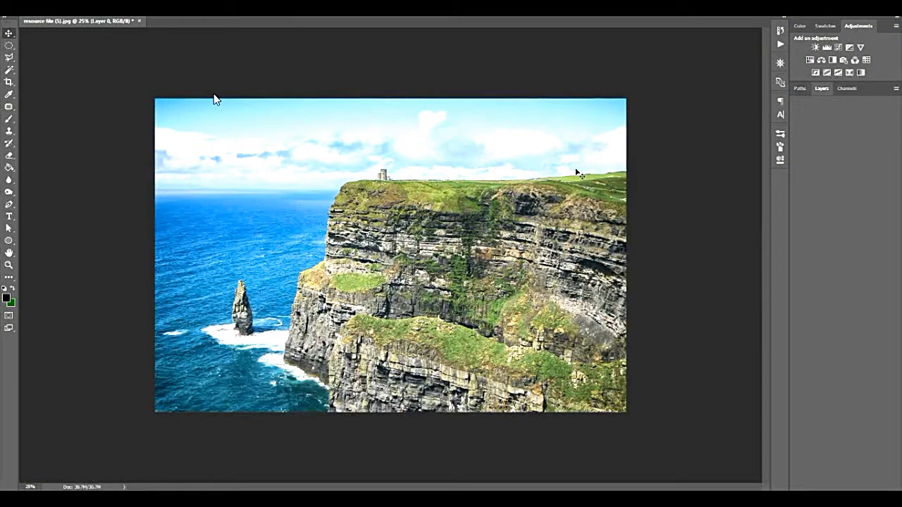
pyautogui.click(821, 90)
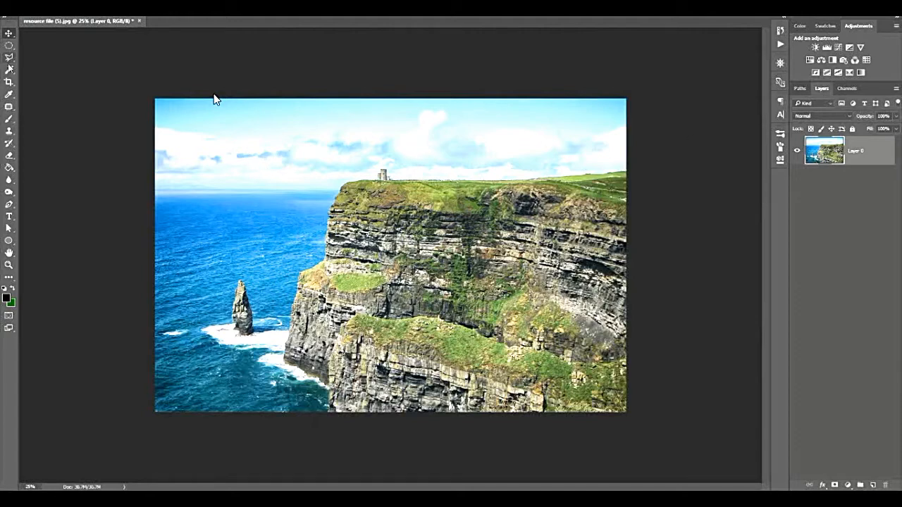
# Extend the cliff photo's canvas slightly above the sky with the content-aware Crop tool and apply it.
pyautogui.click(9, 109)
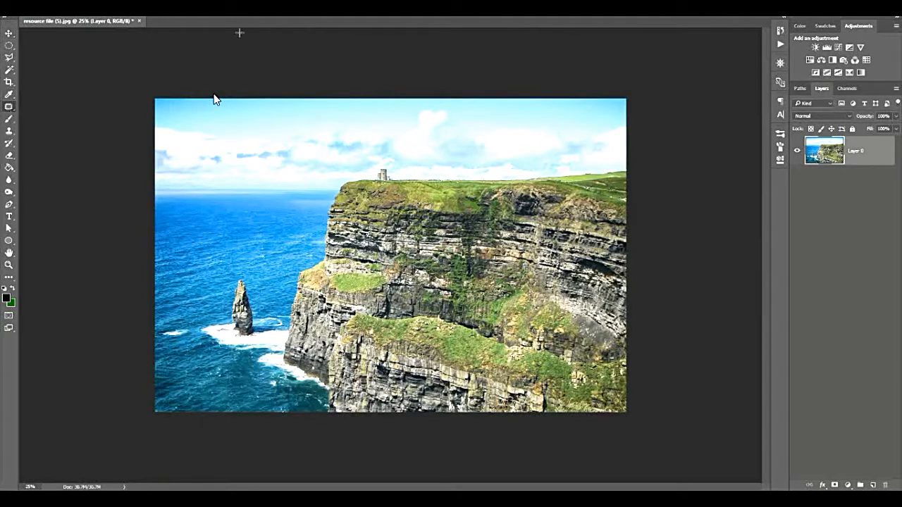
pyautogui.click(10, 82)
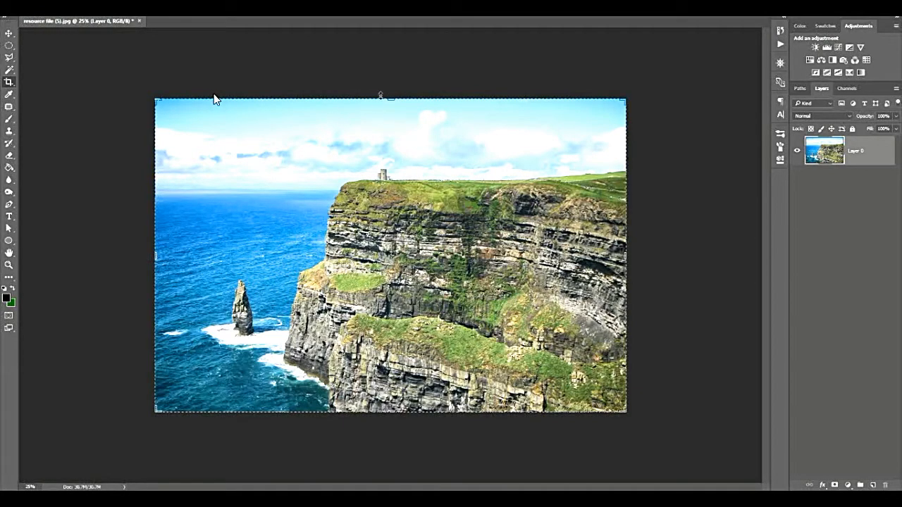
pyautogui.moveTo(392, 98); pyautogui.dragTo(390, 83)
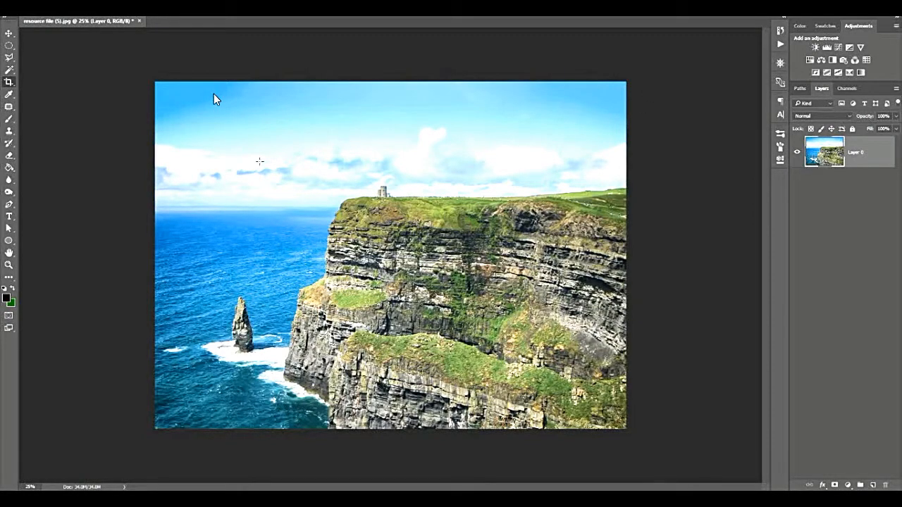
# Extend the cliff photo's canvas slightly past the sea on its left side with a content-aware crop.
pyautogui.click(191, 219)
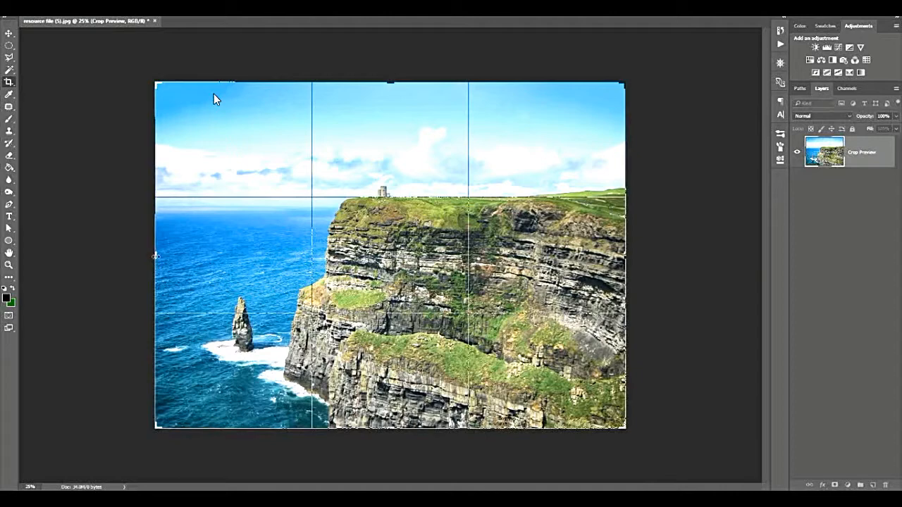
pyautogui.moveTo(155, 256); pyautogui.dragTo(144, 256)
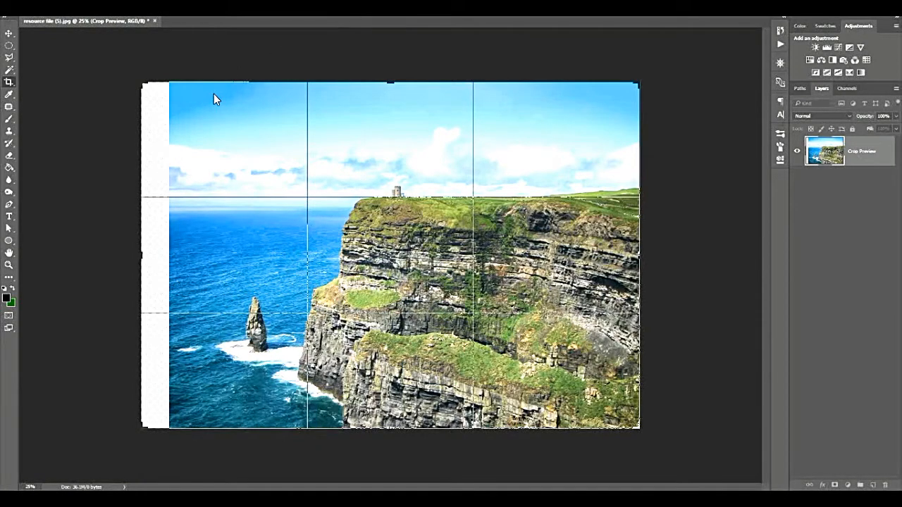
pyautogui.press('Return')
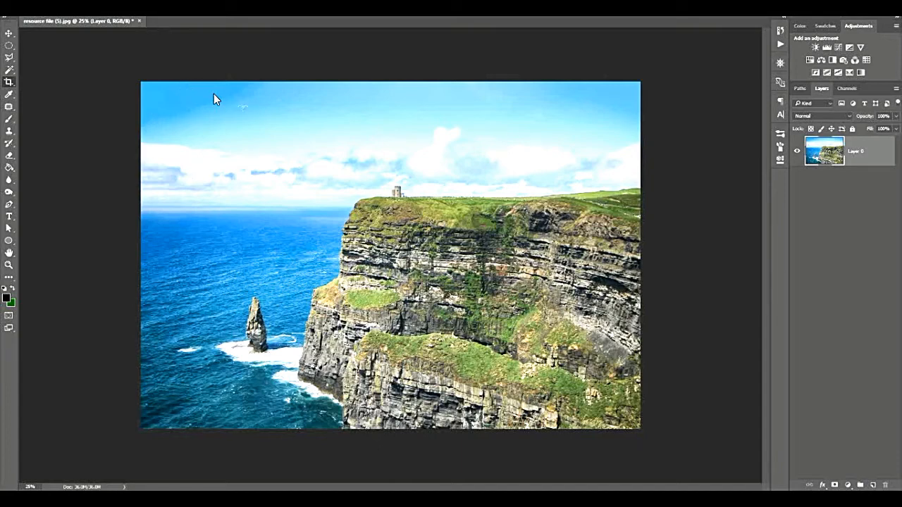
# Open ExerciseFile (14) and extend the bride portrait's canvas well past its right edge with a content-aware crop.
pyautogui.hotkey('alt', 'f')
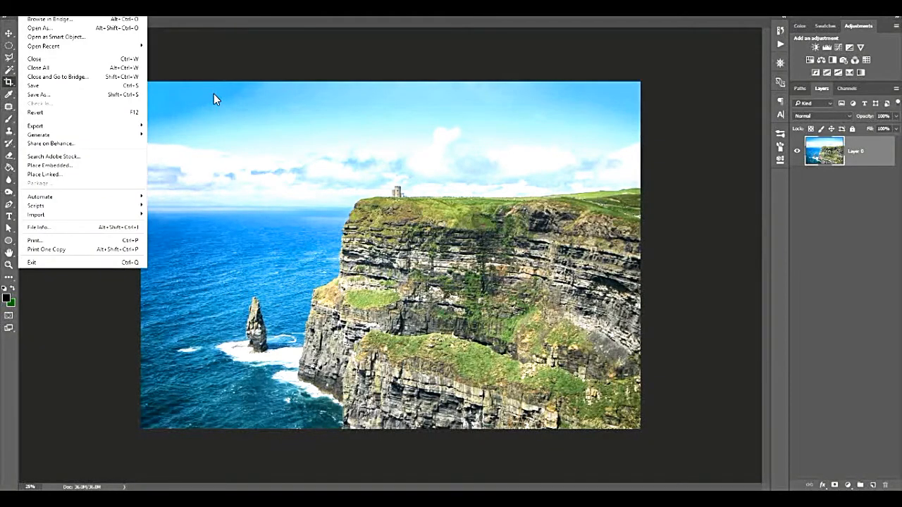
pyautogui.click(35, 10)
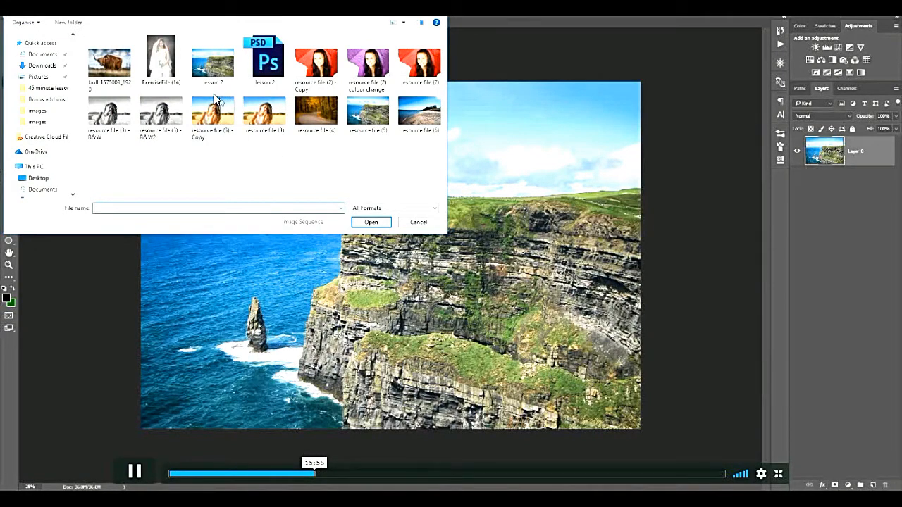
pyautogui.click(163, 73)
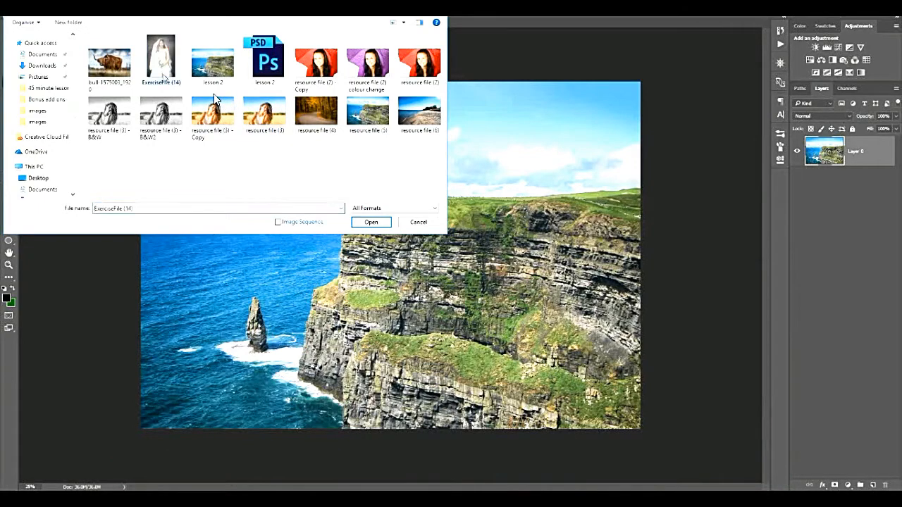
pyautogui.click(370, 222)
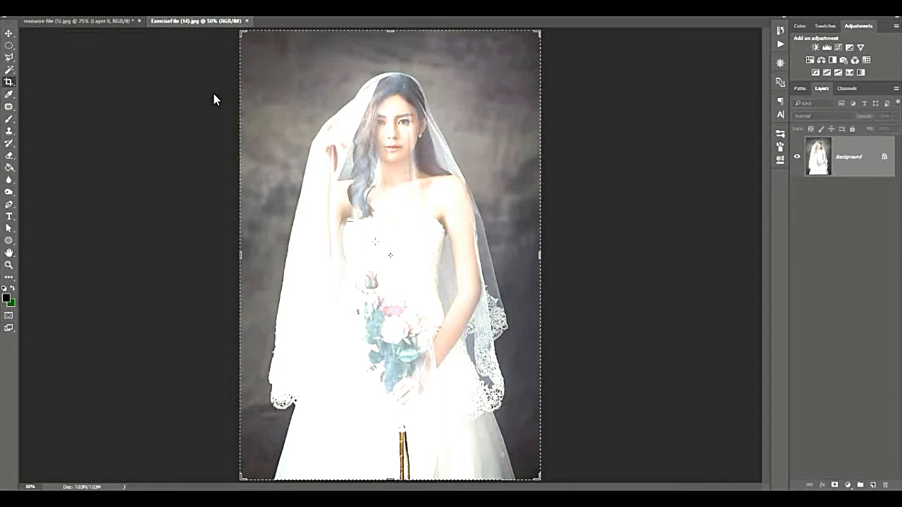
pyautogui.moveTo(540, 252); pyautogui.dragTo(615, 253)
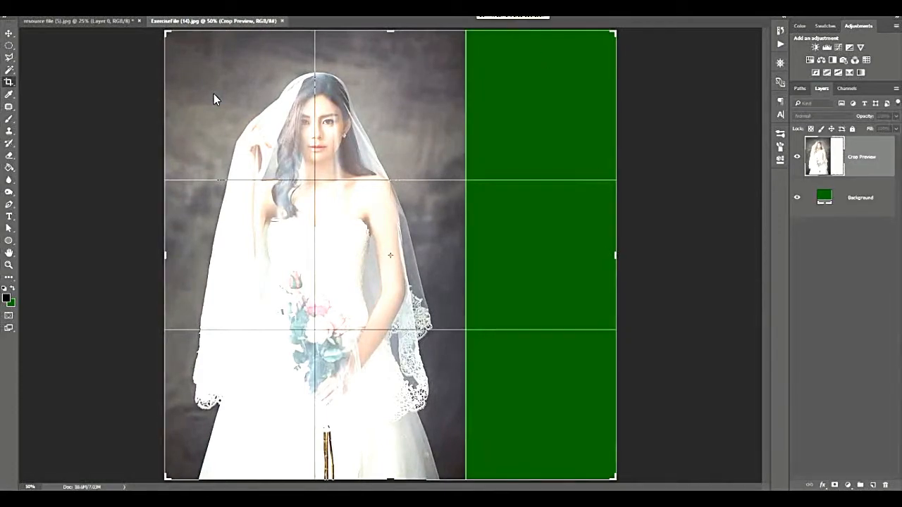
pyautogui.press('Return')
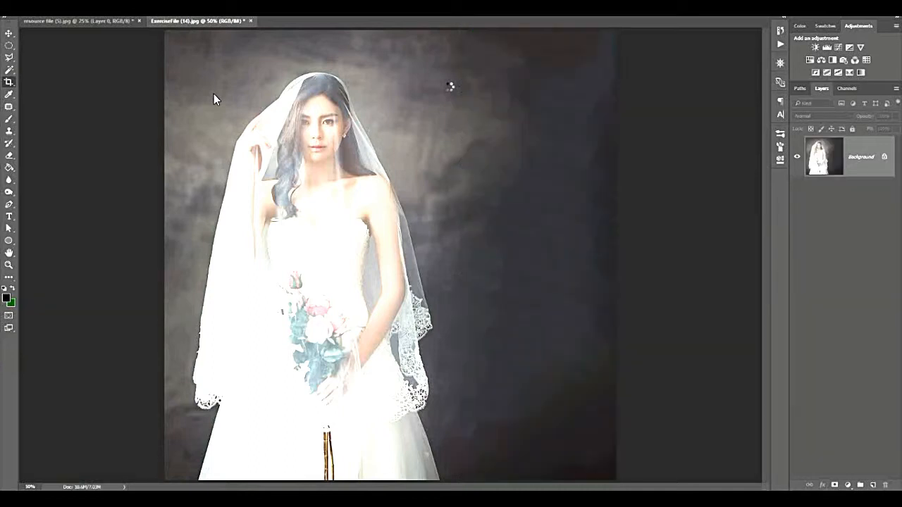
# Try extending the bride portrait past its left edge with the default black and white colours, and close the file without saving.
pyautogui.click(5, 289)
pyautogui.click(167, 192)
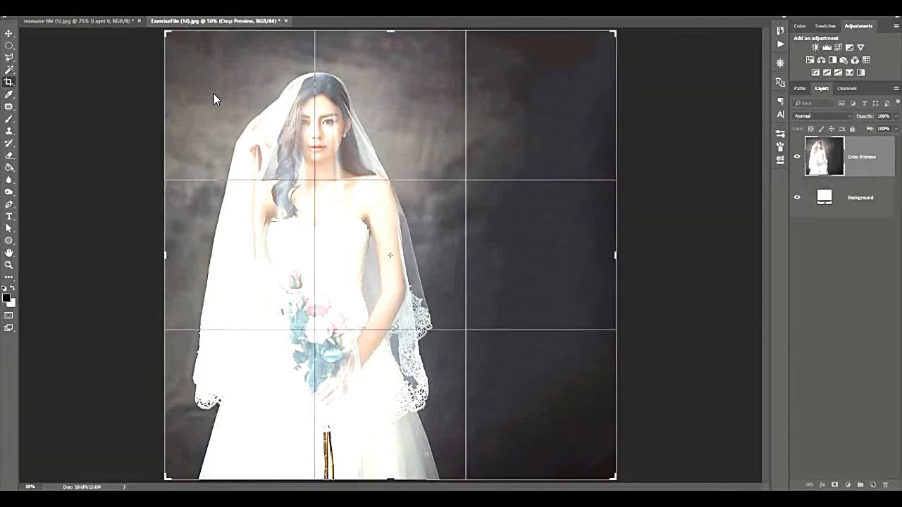
pyautogui.moveTo(165, 255); pyautogui.dragTo(74, 255)
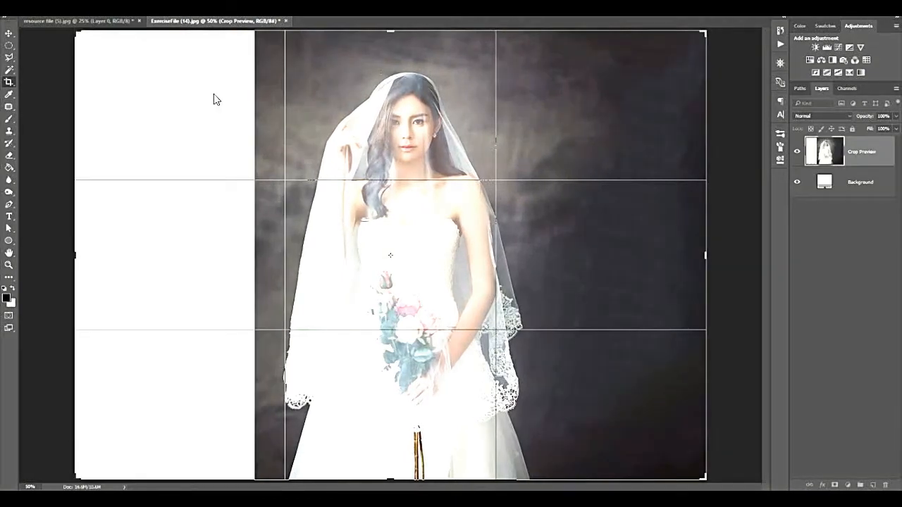
pyautogui.press('Return')
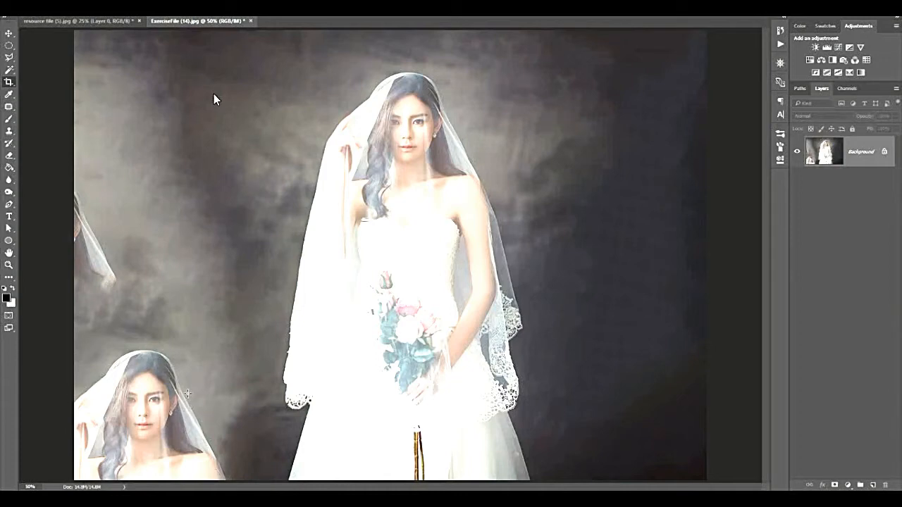
pyautogui.click(252, 22)
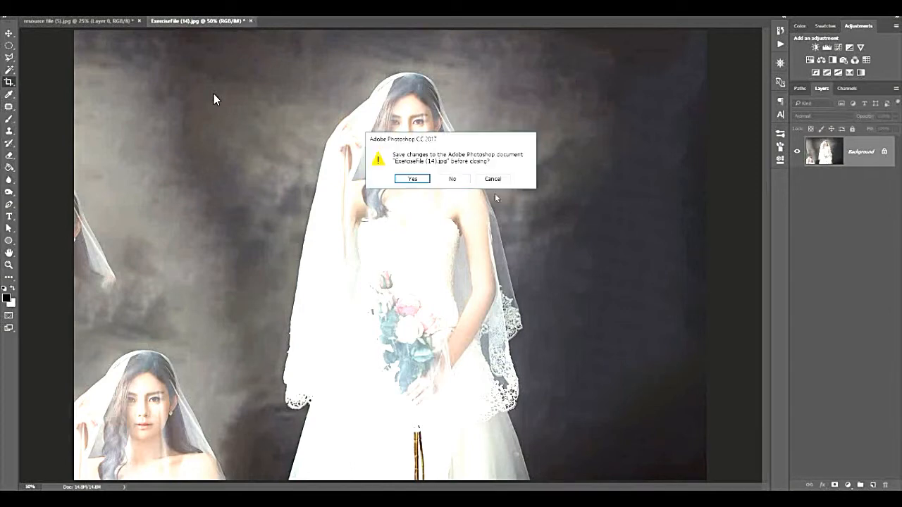
pyautogui.click(452, 180)
# Open resource file (6) and extend the beach photo's canvas slightly past its left edge with a content-aware crop.
pyautogui.click(20, 2)
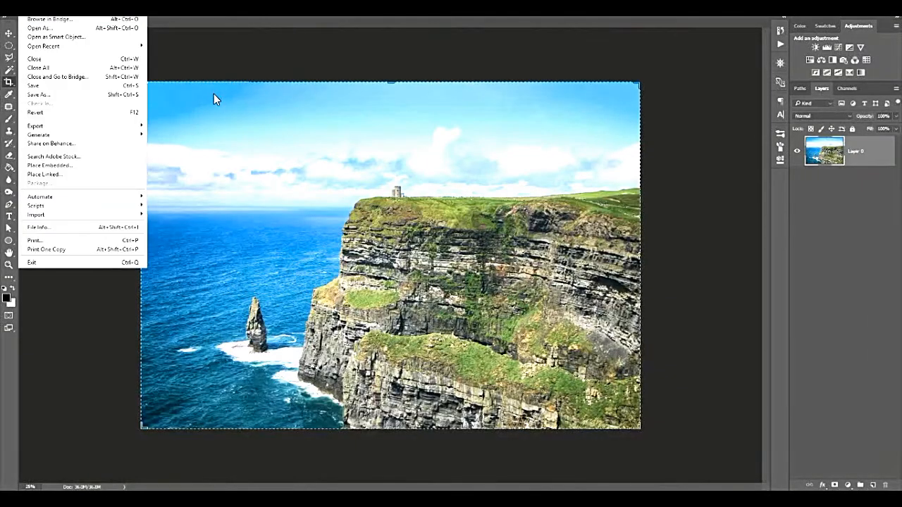
pyautogui.click(42, 11)
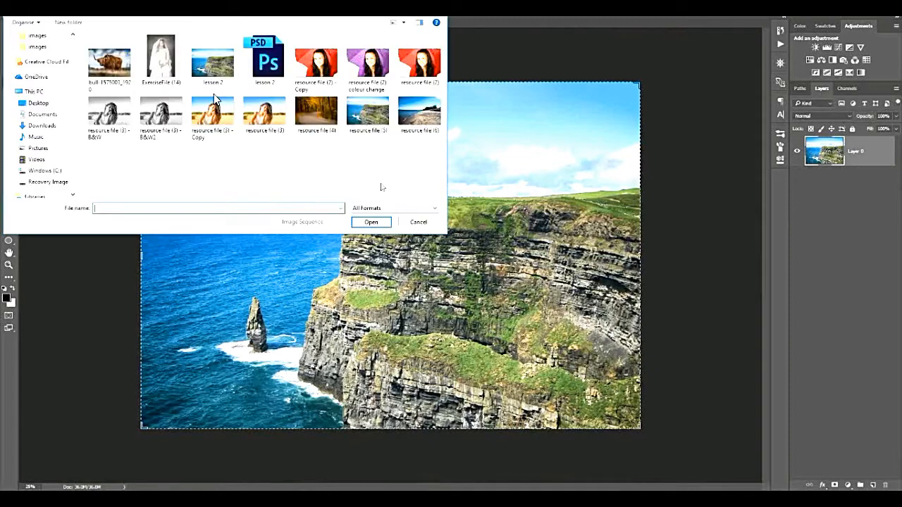
pyautogui.click(411, 120)
pyautogui.click(374, 222)
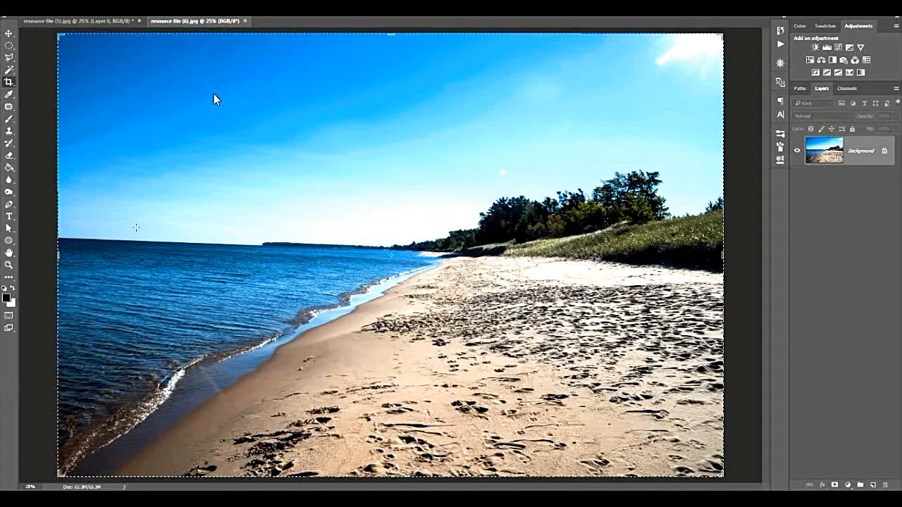
pyautogui.moveTo(58, 251); pyautogui.dragTo(41, 251)
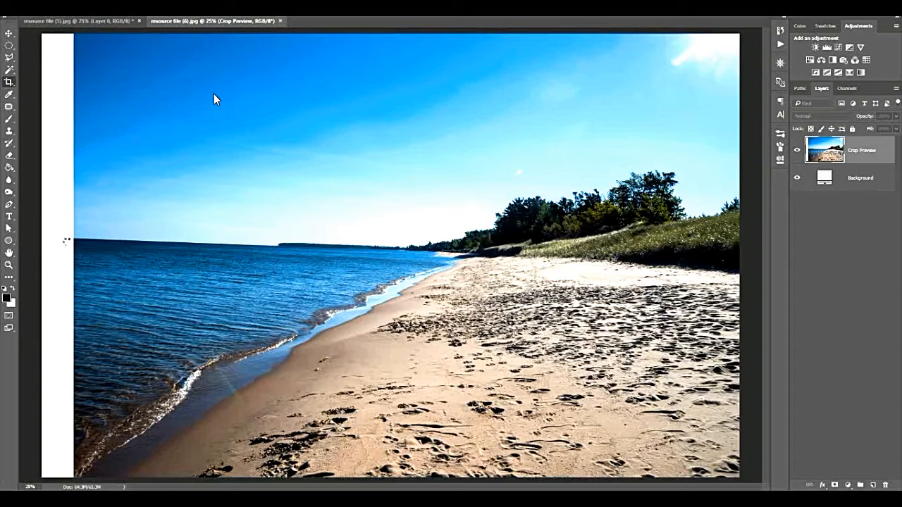
pyautogui.press('Return')
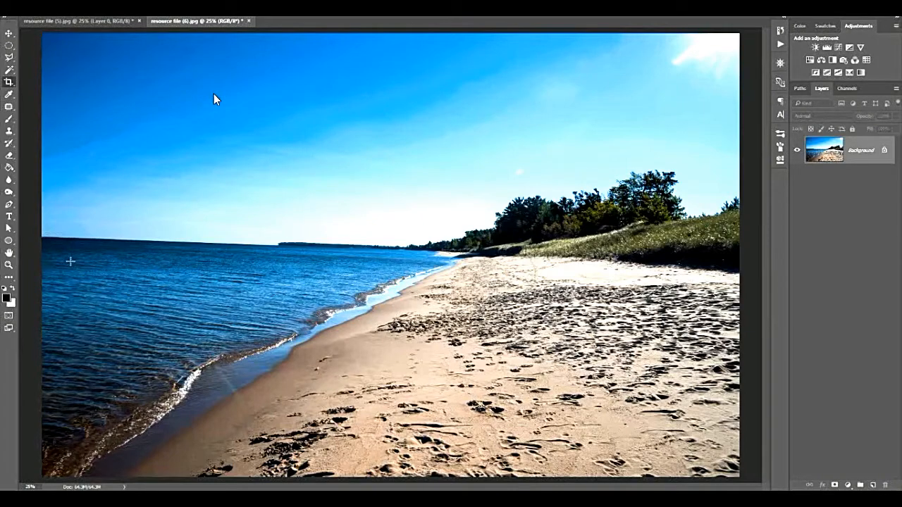
# Move the upper crop edge of the beach photo slightly down into the sky and apply the crop.
pyautogui.click(432, 40)
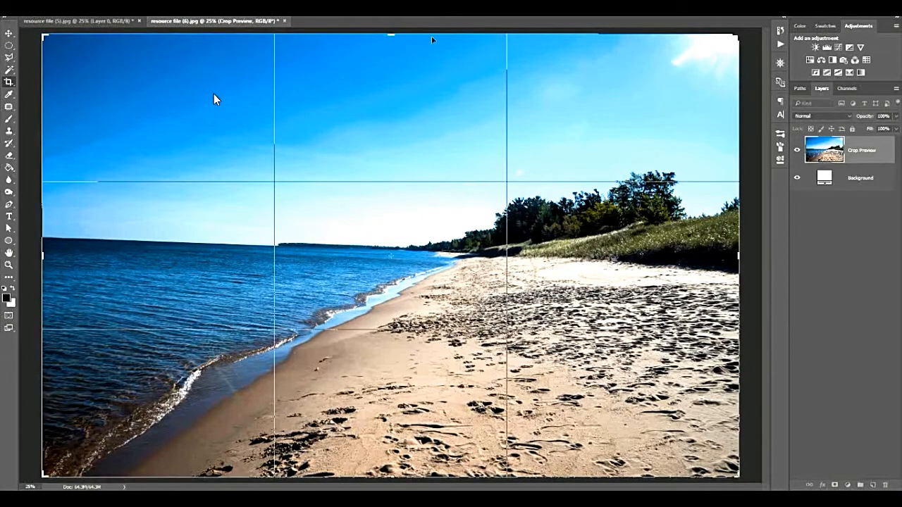
pyautogui.moveTo(390, 34); pyautogui.dragTo(388, 45)
pyautogui.press('Return')
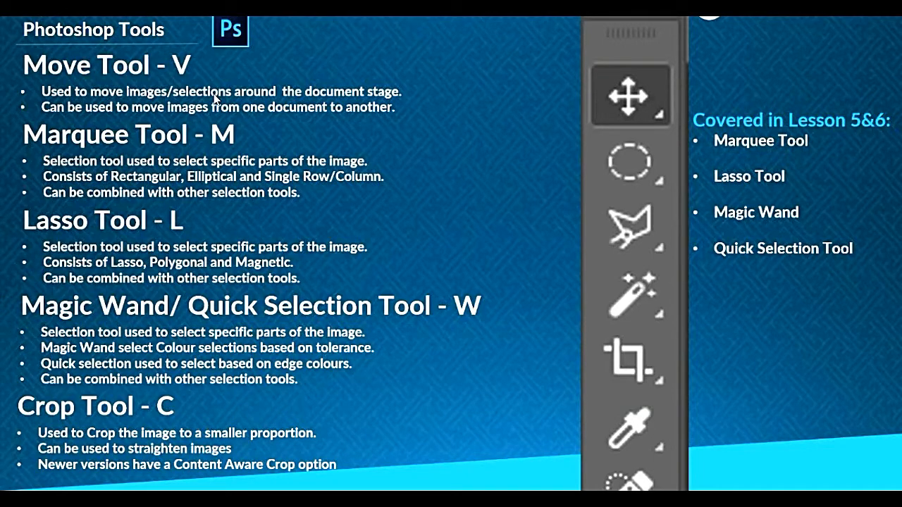
pyautogui.click(214, 98)
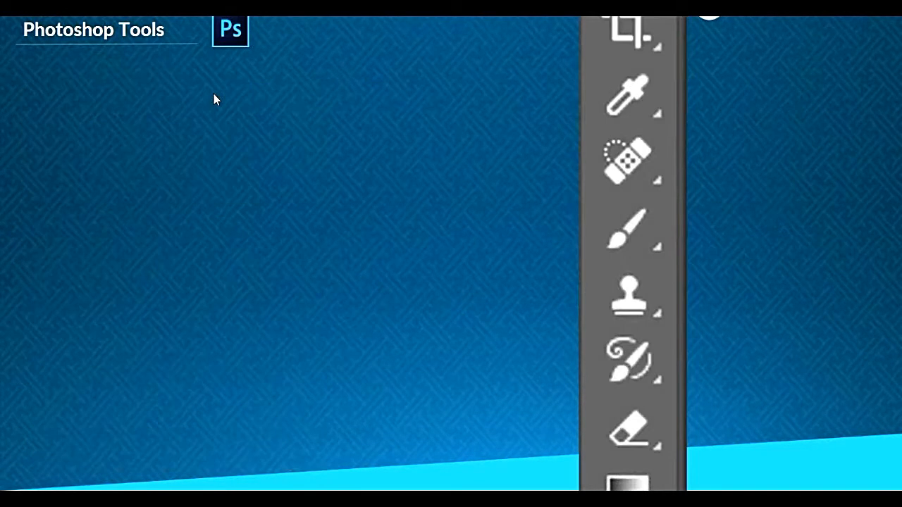
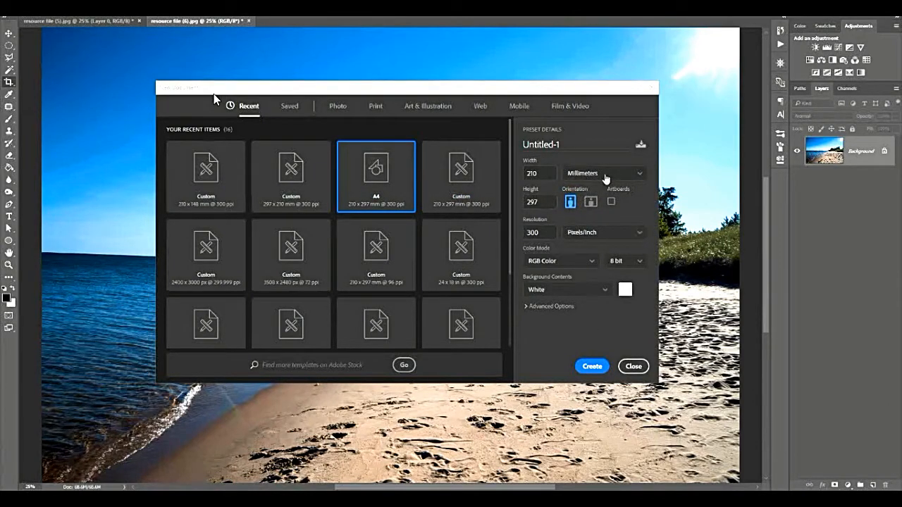
# Create a new landscape A4 document, 297 × 210 mm at 300 pixels per inch in RGB with a white background.
pyautogui.click(590, 202)
pyautogui.click(592, 366)
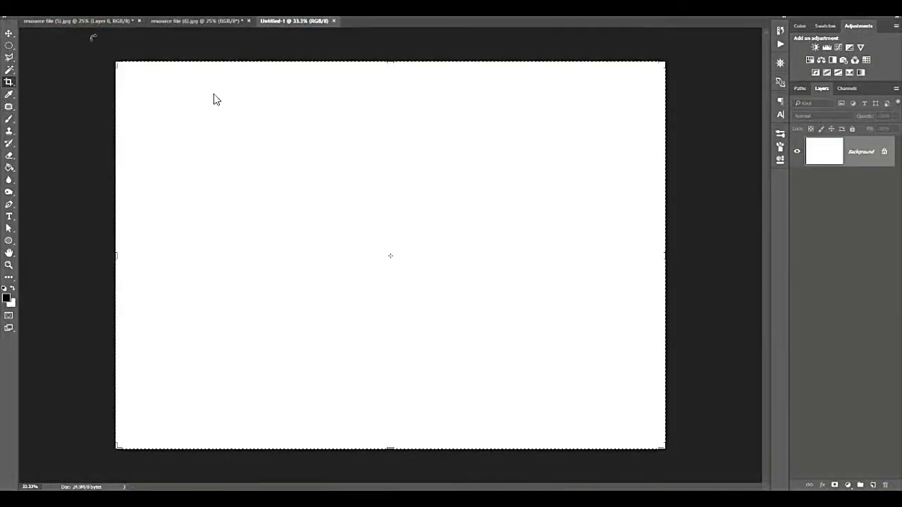
pyautogui.click(10, 33)
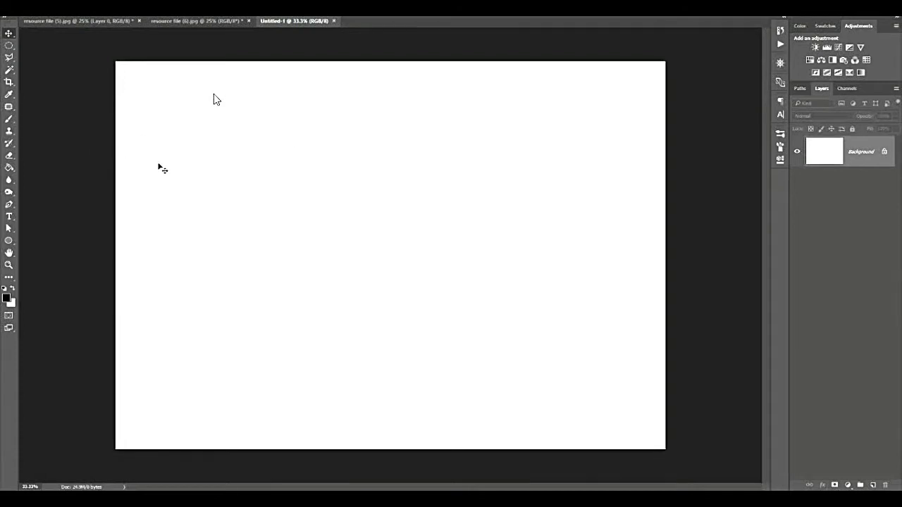
# Activate the Eyedropper tool and set the foreground colour to red (#e11010).
pyautogui.click(9, 94)
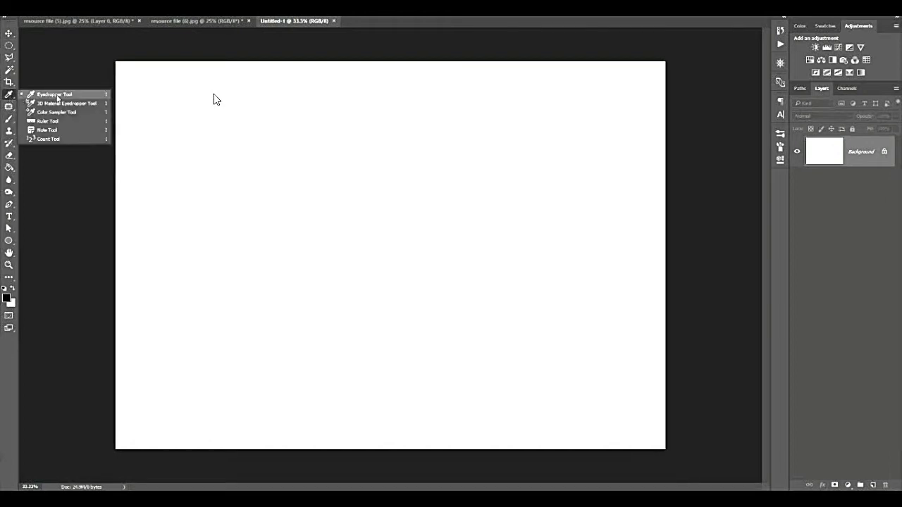
pyautogui.click(10, 95)
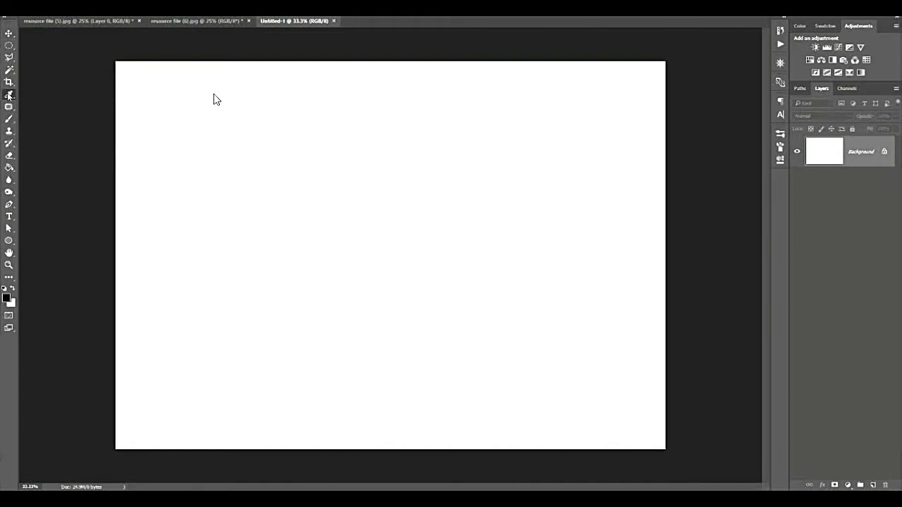
pyautogui.click(7, 299)
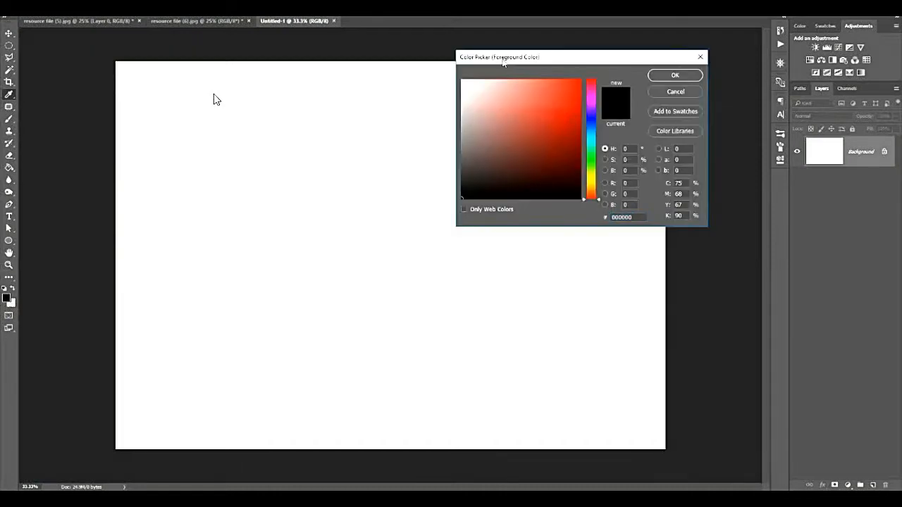
pyautogui.click(476, 68)
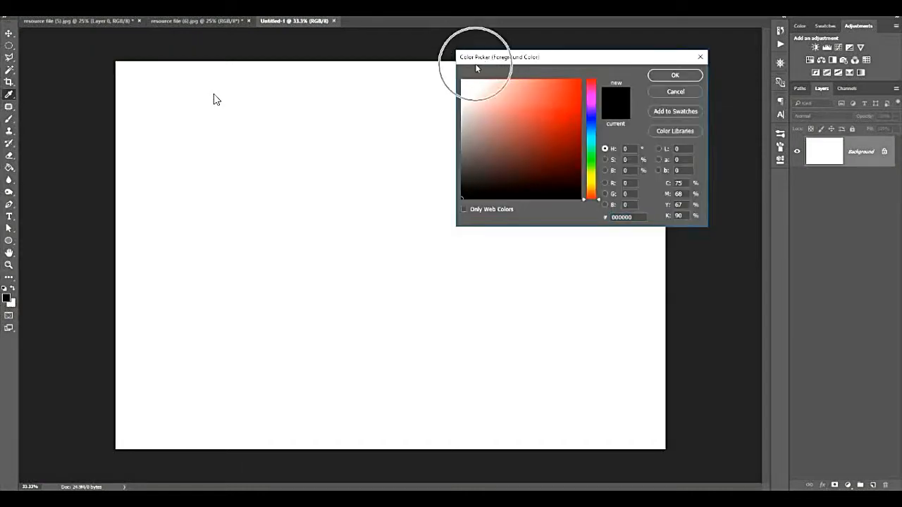
pyautogui.click(572, 93)
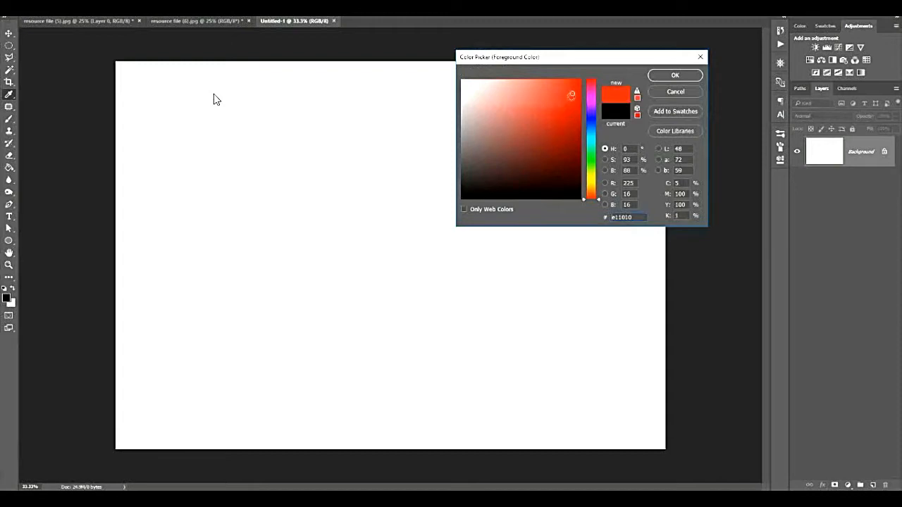
pyautogui.click(673, 76)
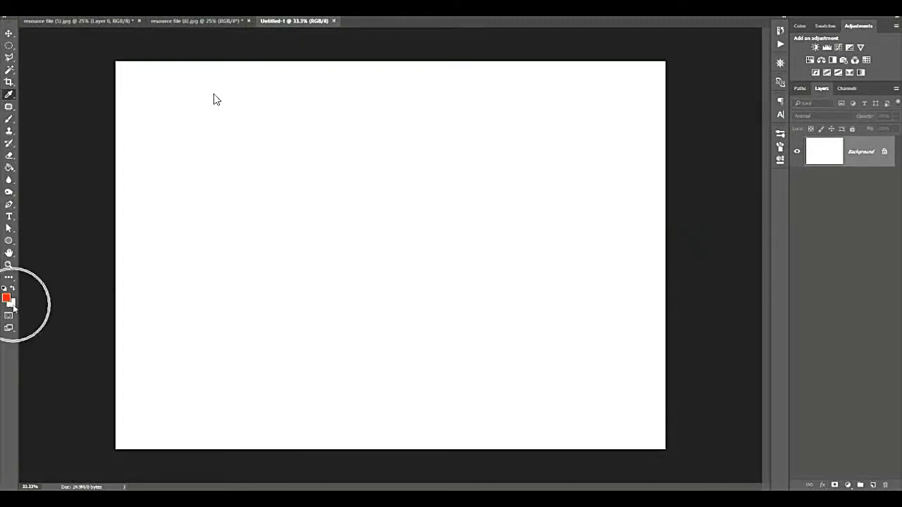
# Sample dark green from the beach photo's dune vegetation as the foreground colour and set the background colour to light blue (#8da6df).
pyautogui.click(195, 21)
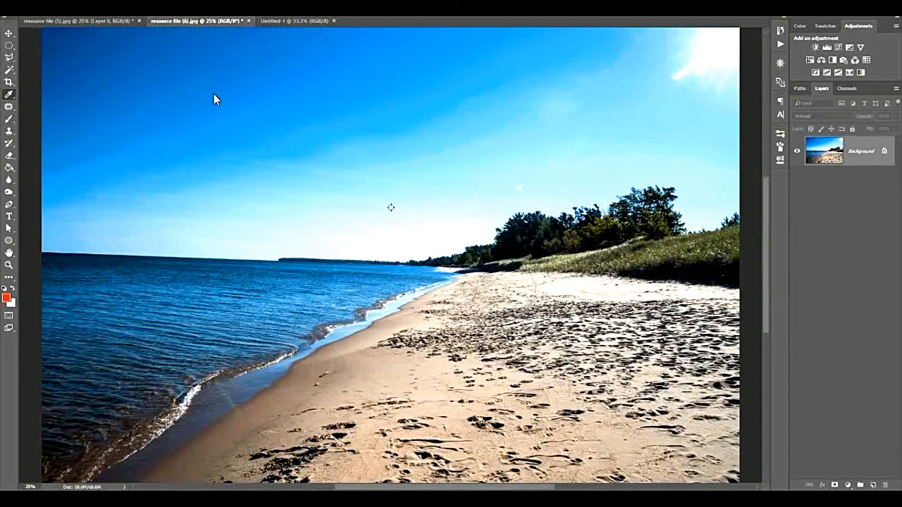
pyautogui.click(10, 95)
pyautogui.click(14, 290)
pyautogui.click(624, 259)
pyautogui.click(12, 303)
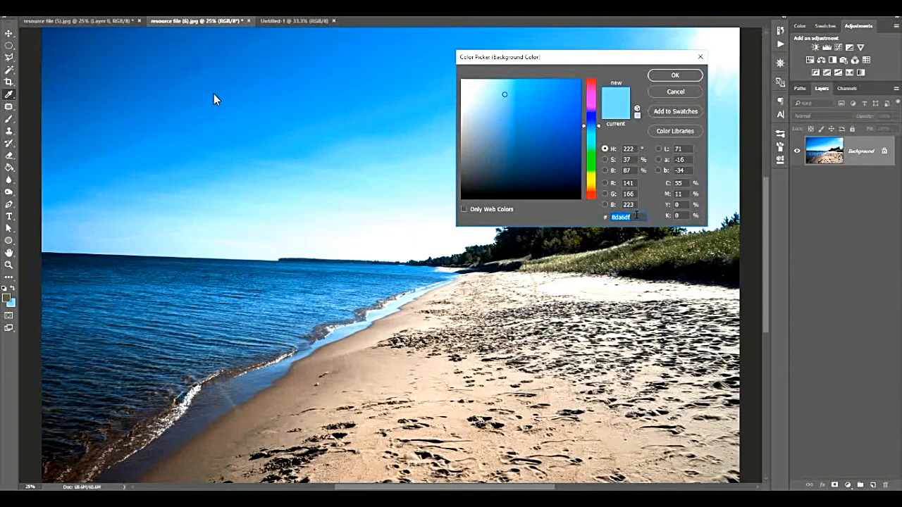
pyautogui.click(675, 75)
# Switch to the blank Untitled-1 document and choose the Brush tool with the Hard Round Pressure Size tip at 500 px.
pyautogui.click(299, 21)
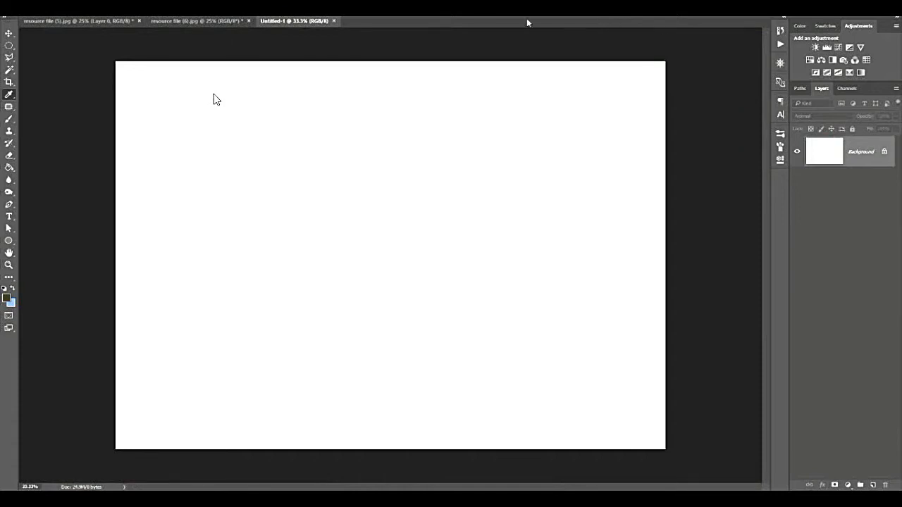
pyautogui.hotkey('alt', 'e')
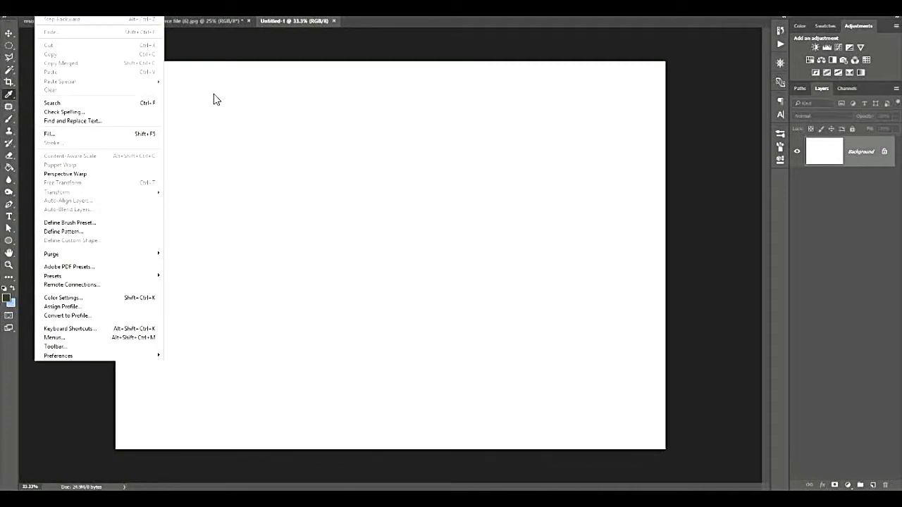
pyautogui.press('Escape')
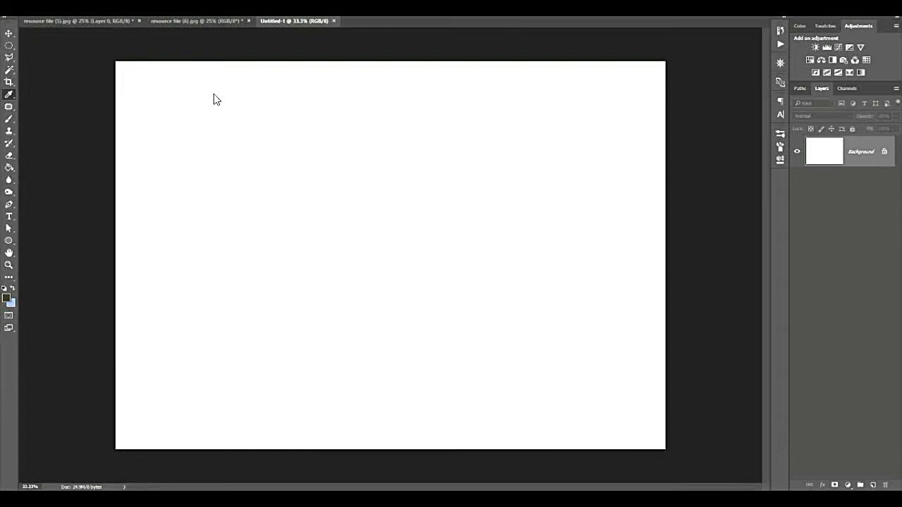
pyautogui.click(11, 120)
pyautogui.rightClick(217, 99)
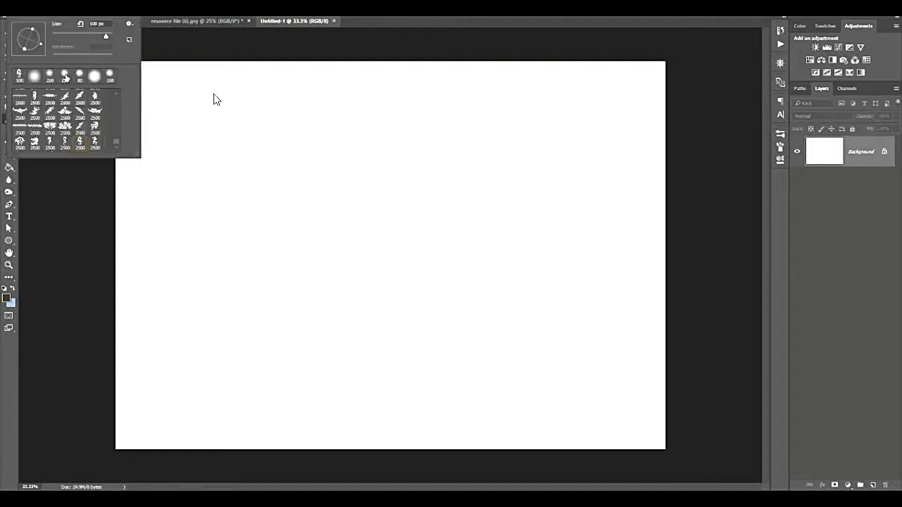
pyautogui.moveTo(117, 141); pyautogui.dragTo(116, 86)
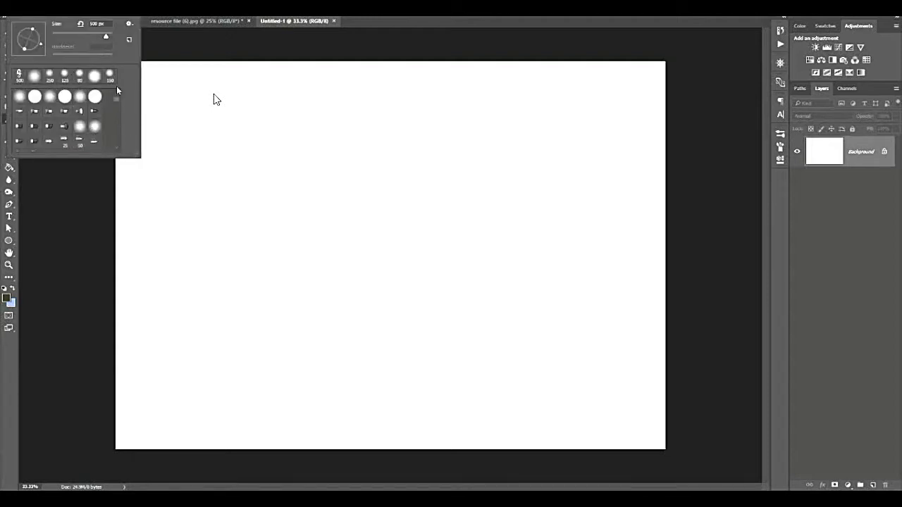
pyautogui.click(63, 97)
pyautogui.click(216, 100)
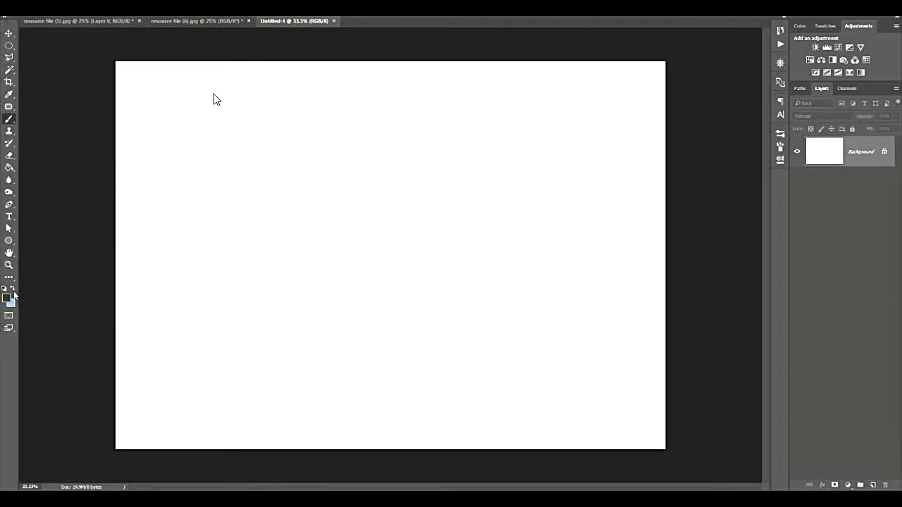
# Paint a thick vertical dark green stripe near the canvas's left edge and, with the colours swapped, a light blue stripe beside it.
pyautogui.click(182, 112)
pyautogui.moveTo(179, 132); pyautogui.dragTo(183, 386)
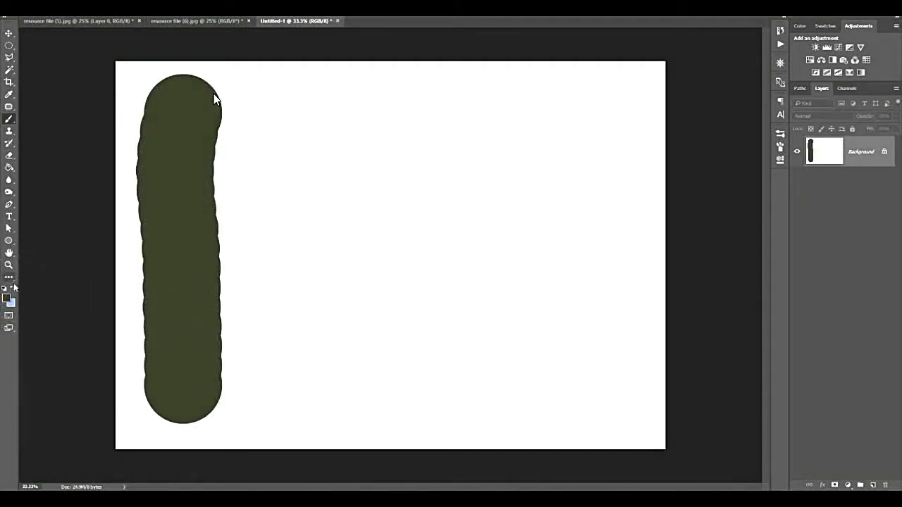
pyautogui.click(12, 288)
pyautogui.moveTo(286, 116); pyautogui.dragTo(294, 372)
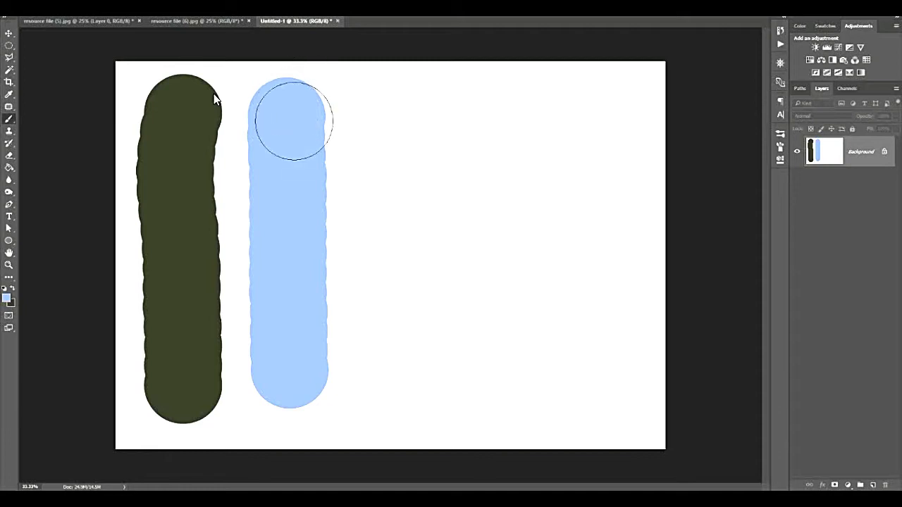
pyautogui.click(290, 381)
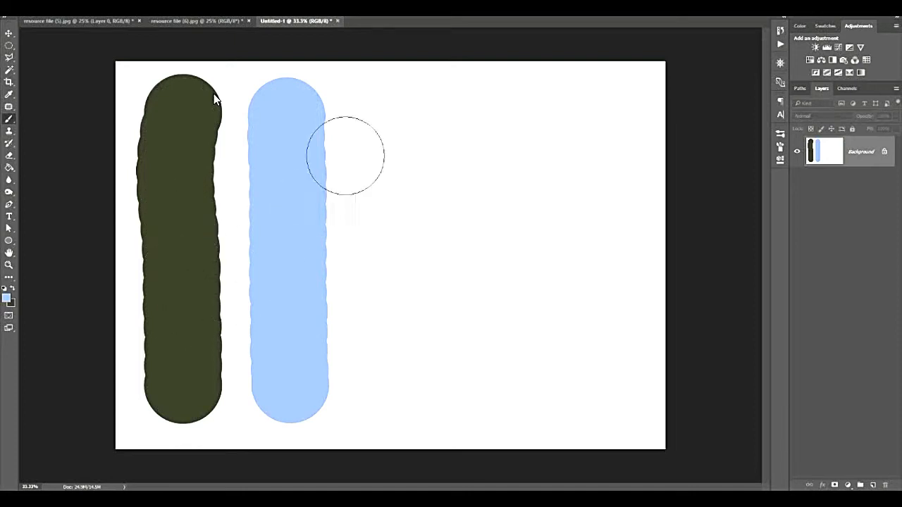
# Paint another light blue vertical stripe to the right of the first, leaving a gap below its middle.
pyautogui.click(381, 109)
pyautogui.moveTo(382, 123); pyautogui.dragTo(386, 262)
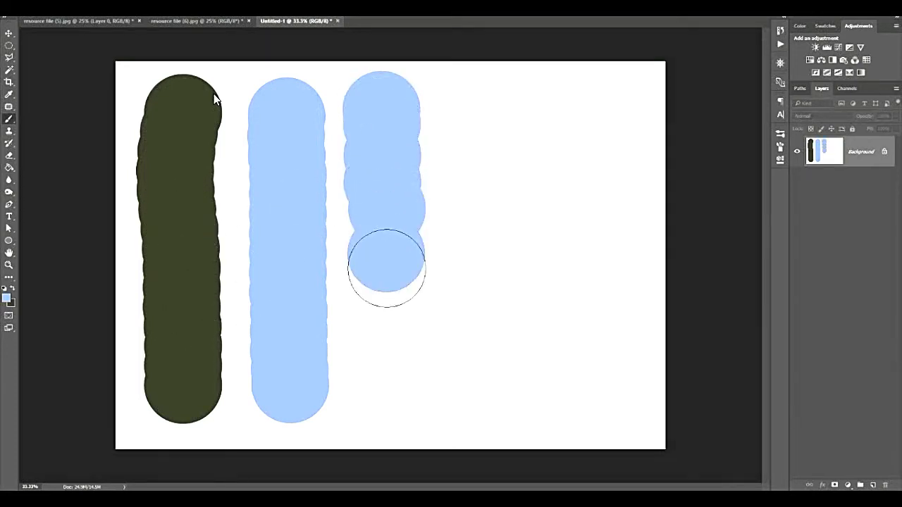
pyautogui.moveTo(393, 343); pyautogui.dragTo(395, 416)
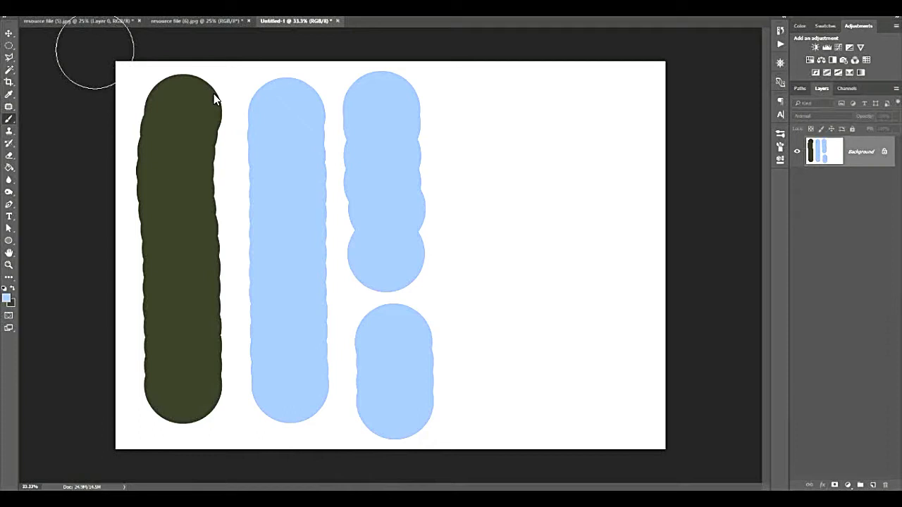
# Swap the colours back to dark green, reduce the brush size to 114 px and paint a thin vertical stroke right of the blue stripes.
pyautogui.click(12, 289)
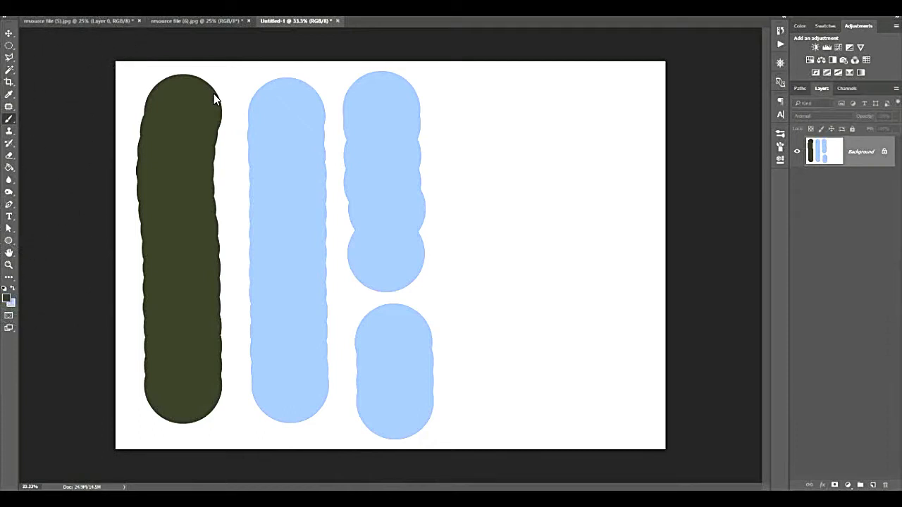
pyautogui.rightClick(215, 98)
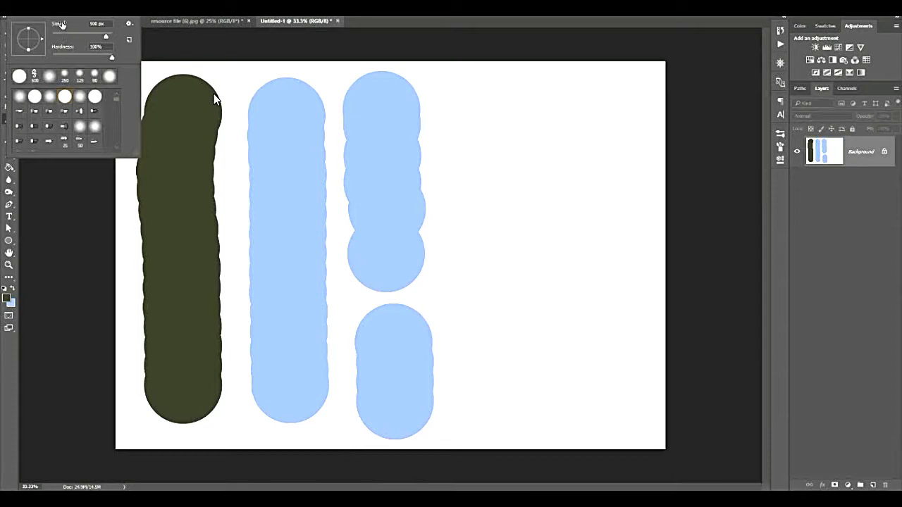
pyautogui.moveTo(103, 39)
pyautogui.mouseDown()
pyautogui.moveTo(84, 37)
pyautogui.moveTo(107, 60)
pyautogui.moveTo(92, 62)
pyautogui.mouseUp()
pyautogui.moveTo(458, 86); pyautogui.dragTo(459, 212)
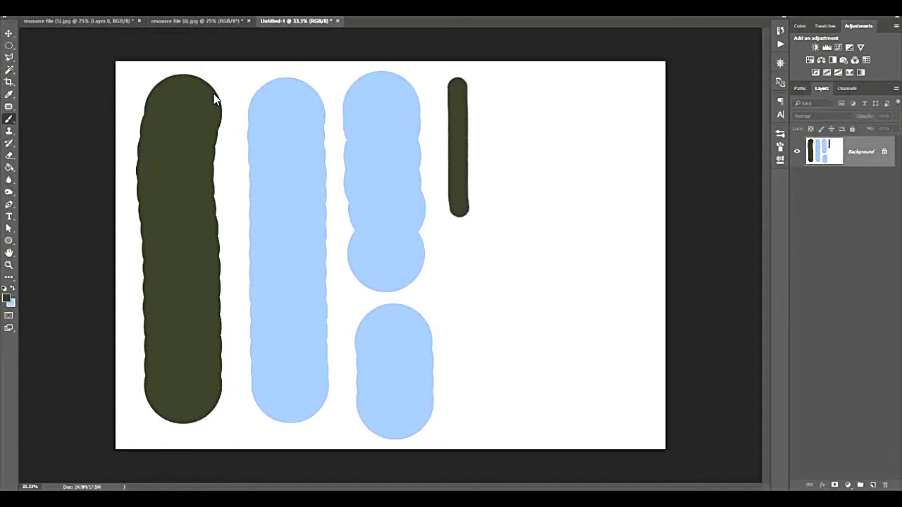
# Lower the brush hardness to 0% and paint a long soft-edged bent stroke beside the thin dark green one.
pyautogui.click(44, 9)
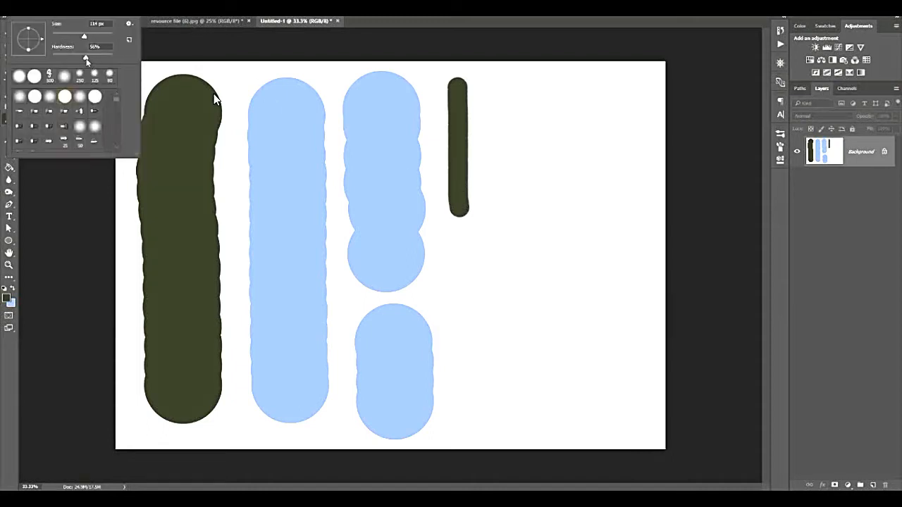
pyautogui.moveTo(86, 61); pyautogui.dragTo(40, 61)
pyautogui.moveTo(492, 90); pyautogui.dragTo(494, 138)
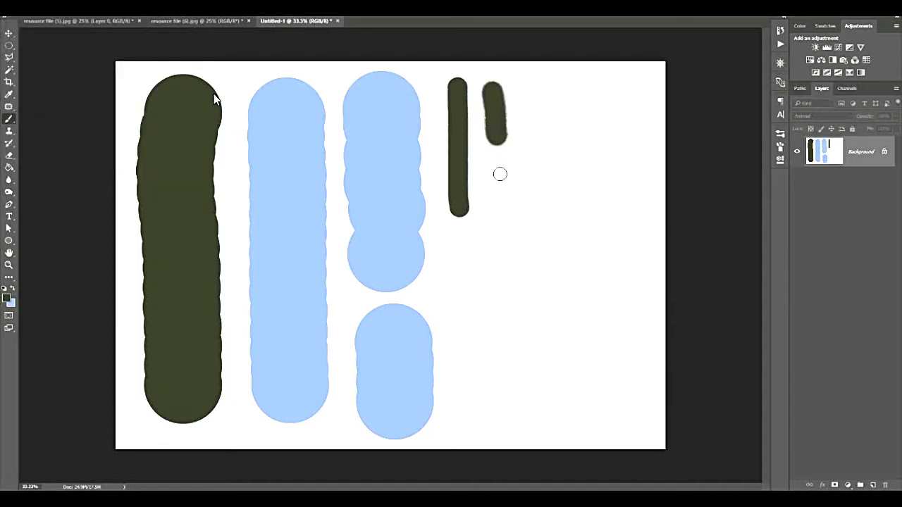
pyautogui.moveTo(500, 174)
pyautogui.mouseDown()
pyautogui.moveTo(502, 269)
pyautogui.moveTo(459, 280)
pyautogui.moveTo(469, 358)
pyautogui.mouseUp()
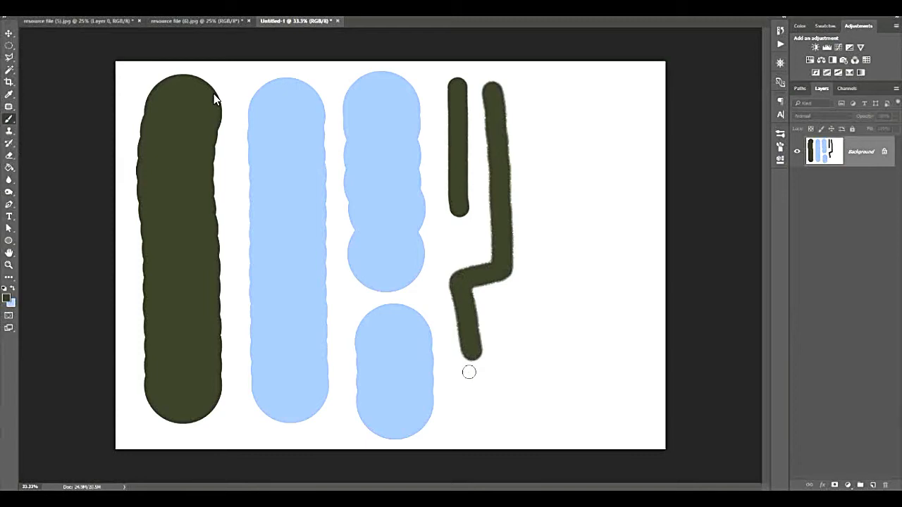
# Enlarge the soft brush to 306 px and paint broad dark green horizontal strokes across the stripes in the canvas's upper and middle area.
pyautogui.click(33, 10)
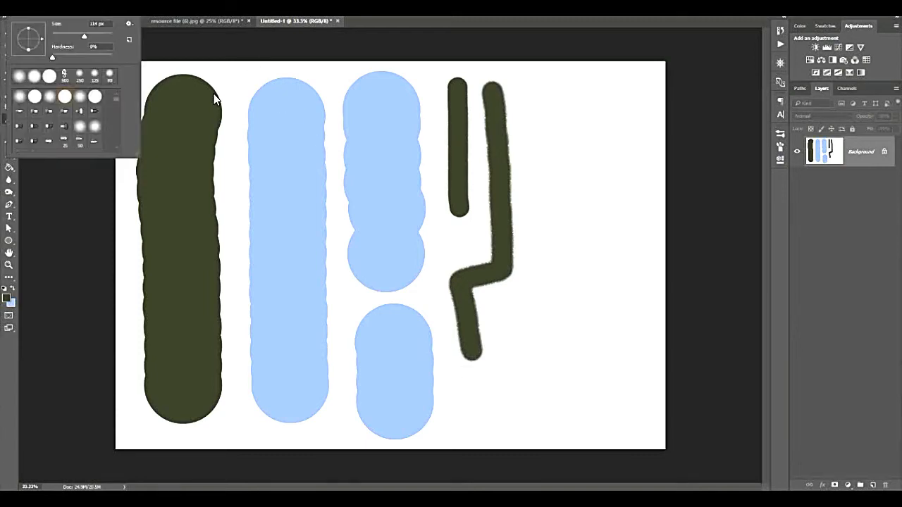
pyautogui.click(21, 78)
pyautogui.moveTo(85, 35); pyautogui.dragTo(88, 35)
pyautogui.press('Return')
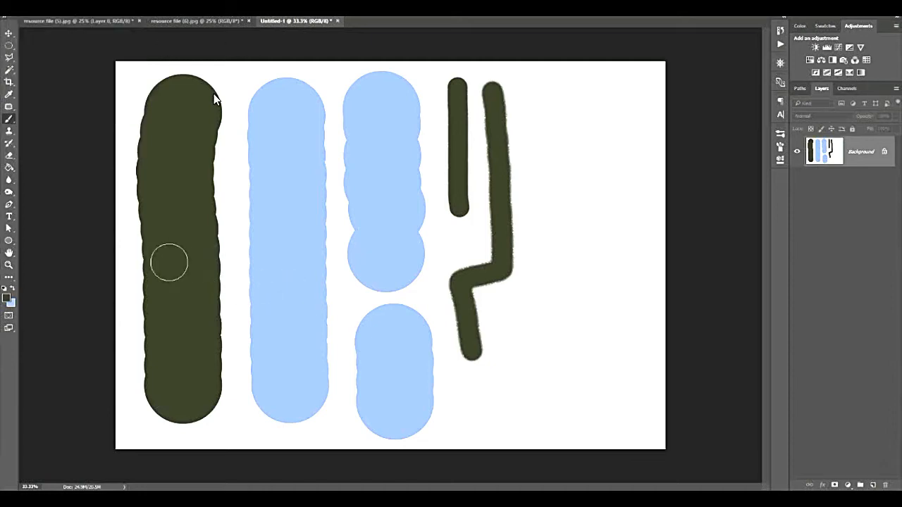
pyautogui.moveTo(151, 262); pyautogui.dragTo(638, 233)
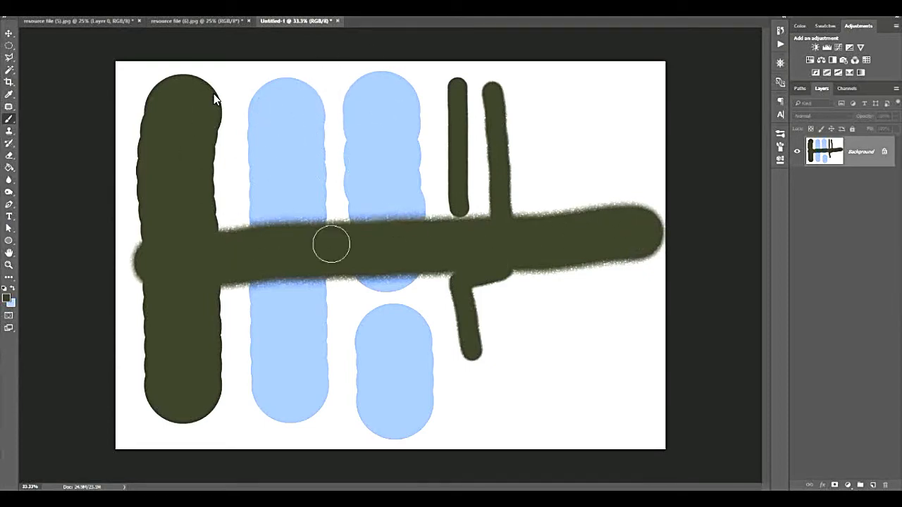
pyautogui.moveTo(567, 174)
pyautogui.mouseDown()
pyautogui.moveTo(405, 167)
pyautogui.moveTo(303, 258)
pyautogui.moveTo(317, 186)
pyautogui.moveTo(466, 195)
pyautogui.moveTo(263, 141)
pyautogui.moveTo(336, 128)
pyautogui.moveTo(344, 194)
pyautogui.mouseUp()
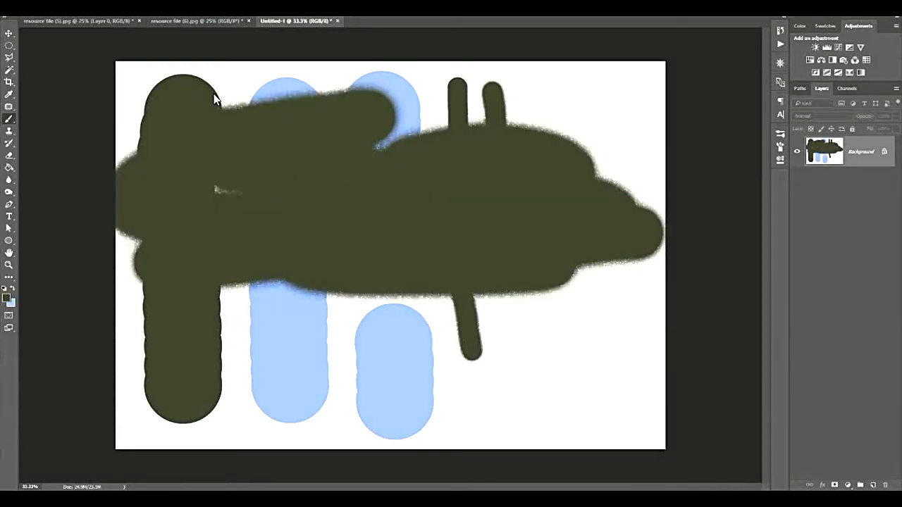
# Look through the brush presets and detailed brush settings, and switch off Shape Dynamics.
pyautogui.click(780, 134)
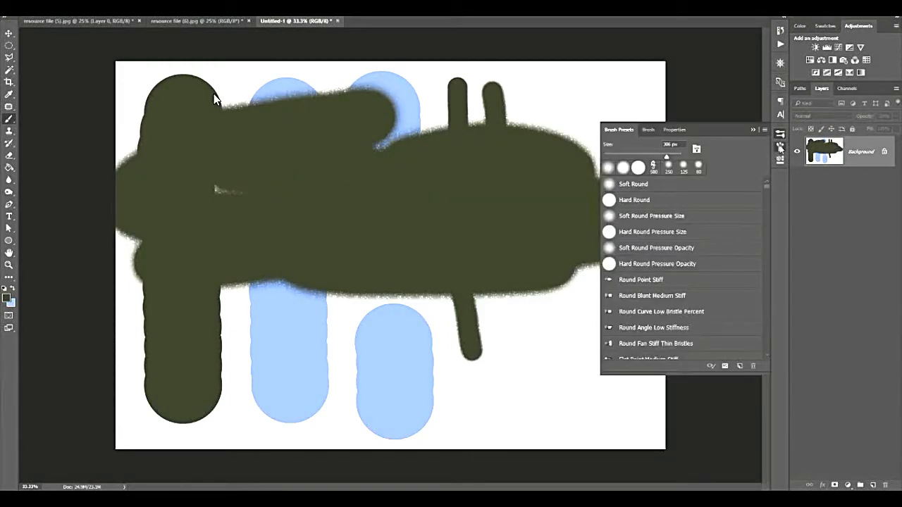
pyautogui.click(780, 146)
pyautogui.click(610, 188)
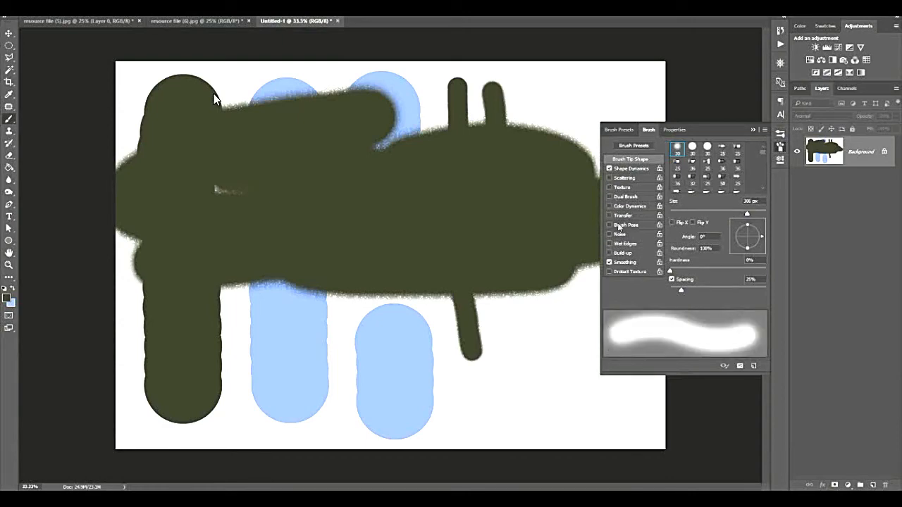
pyautogui.click(609, 168)
pyautogui.click(753, 129)
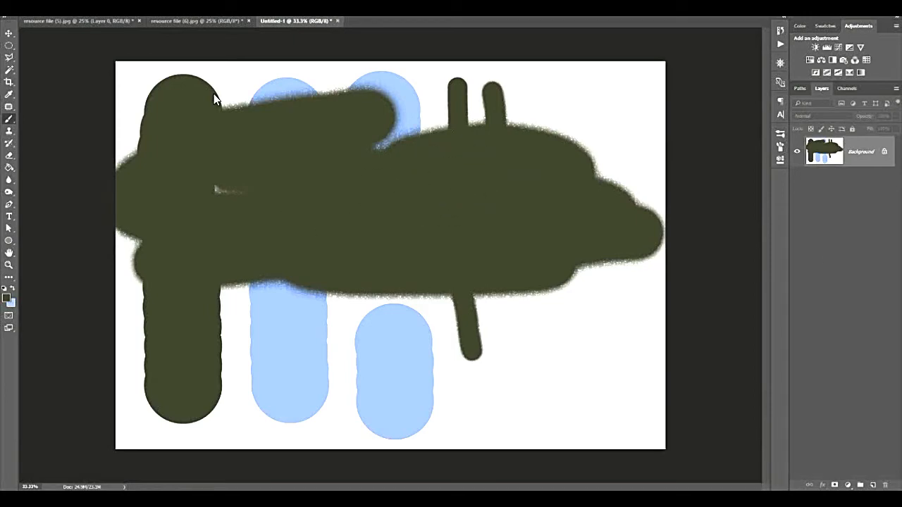
# Swap the foreground colour to light blue and paint a soft zigzag across the large dark green area.
pyautogui.click(12, 288)
pyautogui.moveTo(202, 224); pyautogui.dragTo(241, 141)
pyautogui.moveTo(356, 207)
pyautogui.mouseDown()
pyautogui.moveTo(455, 214)
pyautogui.moveTo(541, 236)
pyautogui.moveTo(579, 220)
pyautogui.moveTo(517, 220)
pyautogui.moveTo(432, 134)
pyautogui.moveTo(403, 122)
pyautogui.moveTo(420, 153)
pyautogui.moveTo(368, 172)
pyautogui.moveTo(365, 228)
pyautogui.mouseUp()
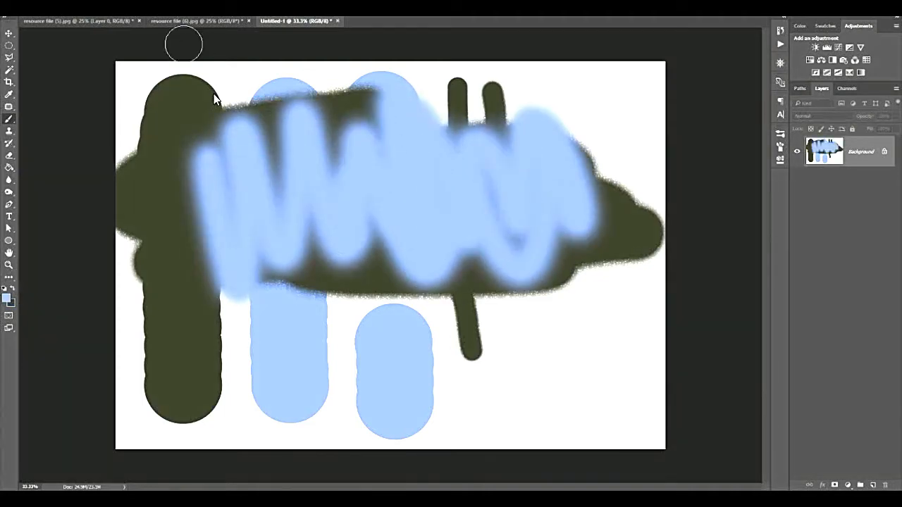
# Raise the brush hardness to 100% and paint a hard-edged wavy light blue stroke across the lower part of the canvas.
pyautogui.click(40, 9)
pyautogui.moveTo(53, 58); pyautogui.dragTo(145, 74)
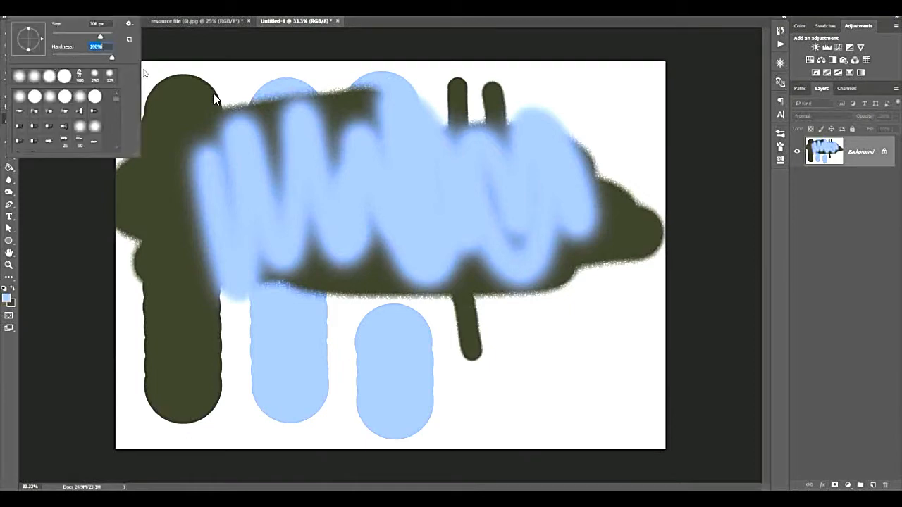
pyautogui.moveTo(249, 369)
pyautogui.mouseDown()
pyautogui.moveTo(270, 388)
pyautogui.moveTo(318, 320)
pyautogui.moveTo(395, 336)
pyautogui.moveTo(552, 406)
pyautogui.moveTo(593, 375)
pyautogui.moveTo(608, 320)
pyautogui.mouseUp()
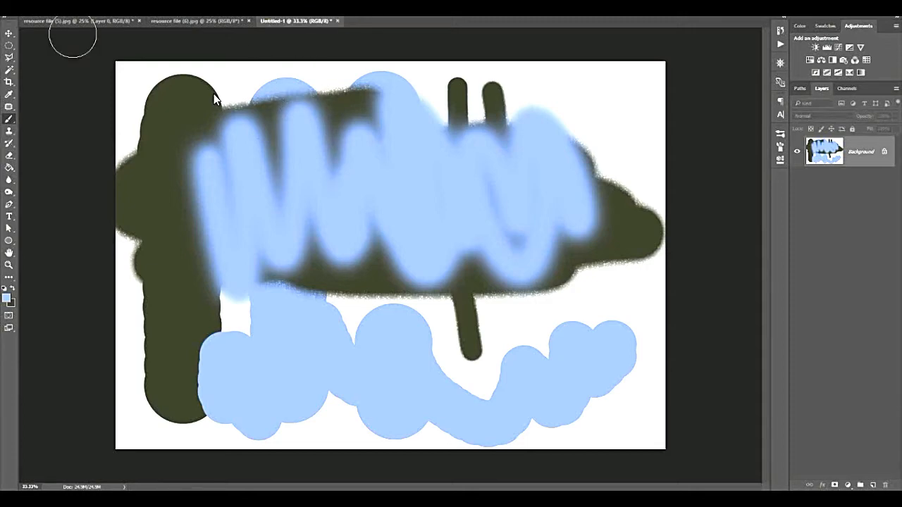
# Paint two short bright red strokes near the canvas's left side with the brush tip flattened and tilted into an ellipse.
pyautogui.rightClick(50, 32)
pyautogui.moveTo(28, 28)
pyautogui.mouseDown()
pyautogui.moveTo(28, 37)
pyautogui.moveTo(44, 31)
pyautogui.mouseUp()
pyautogui.click(7, 298)
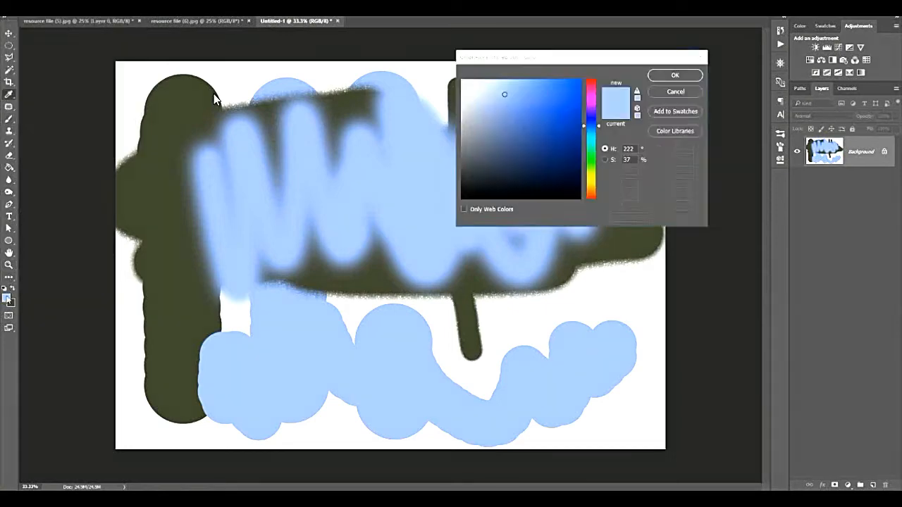
pyautogui.click(590, 81)
pyautogui.click(571, 99)
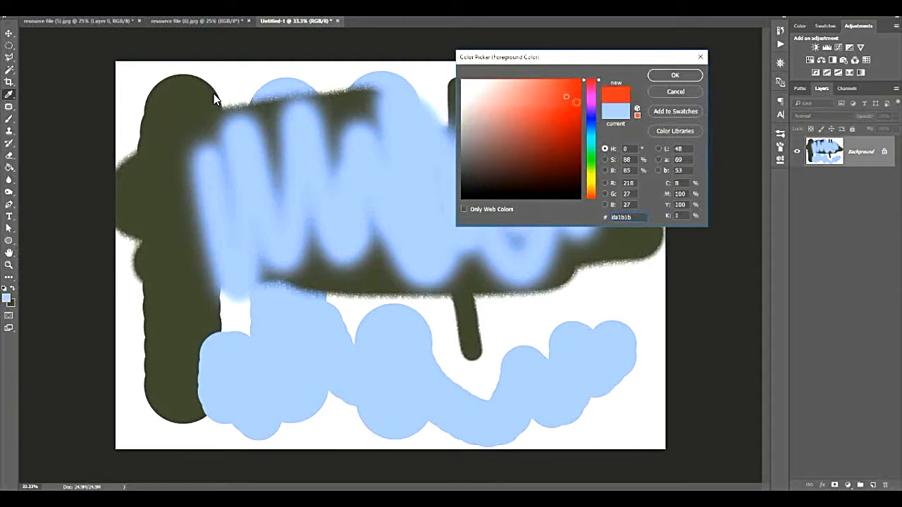
pyautogui.click(667, 76)
pyautogui.moveTo(202, 112); pyautogui.dragTo(250, 177)
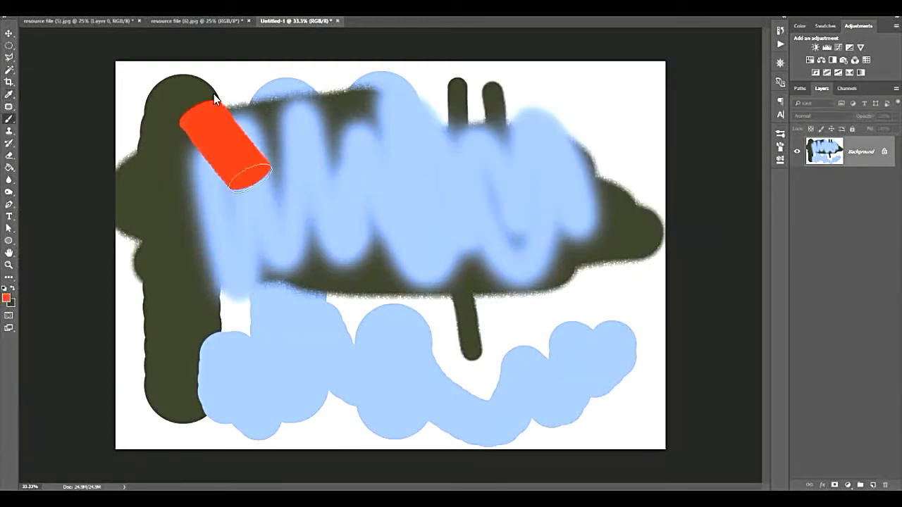
pyautogui.moveTo(161, 232); pyautogui.dragTo(209, 356)
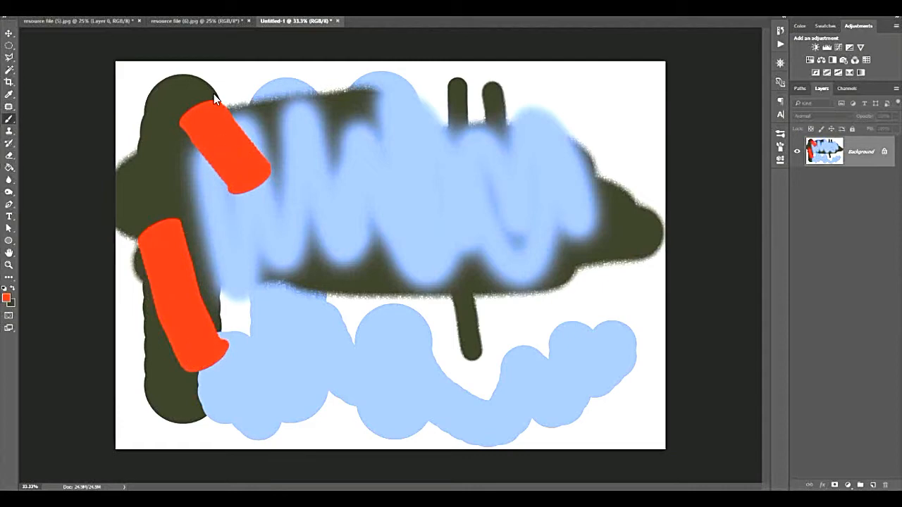
# Lower the elliptical brush's hardness to 30% and paint three softer red strokes among the existing ones.
pyautogui.click(40, 10)
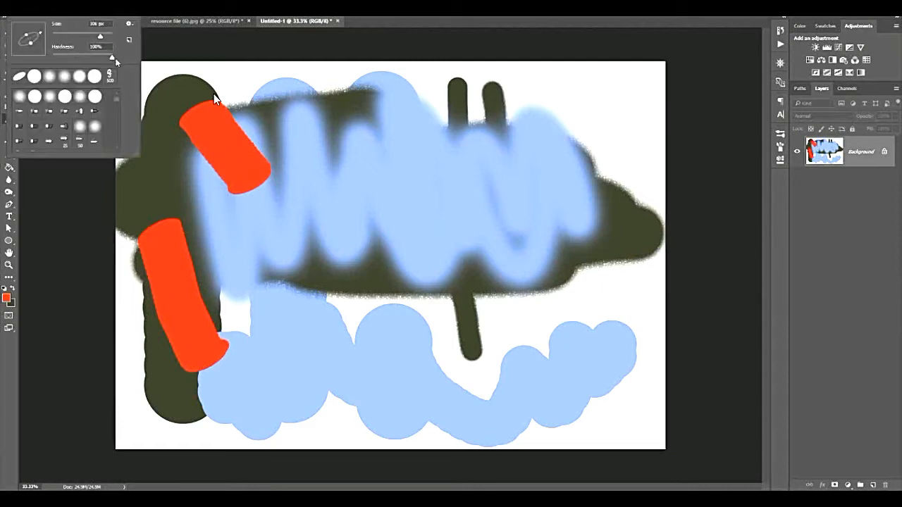
pyautogui.moveTo(92, 58); pyautogui.dragTo(72, 60)
pyautogui.moveTo(259, 234); pyautogui.dragTo(327, 438)
pyautogui.moveTo(342, 150); pyautogui.dragTo(352, 255)
pyautogui.moveTo(372, 320); pyautogui.dragTo(367, 328)
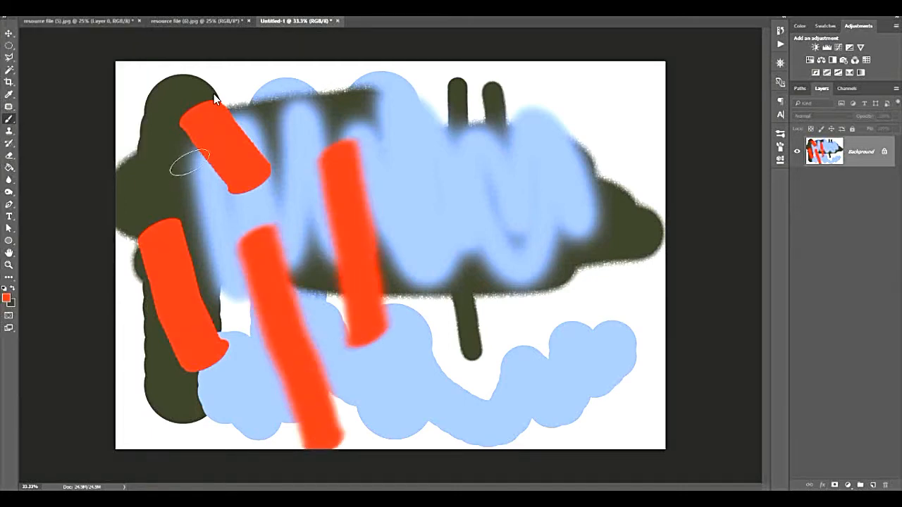
pyautogui.moveTo(150, 135); pyautogui.dragTo(176, 198)
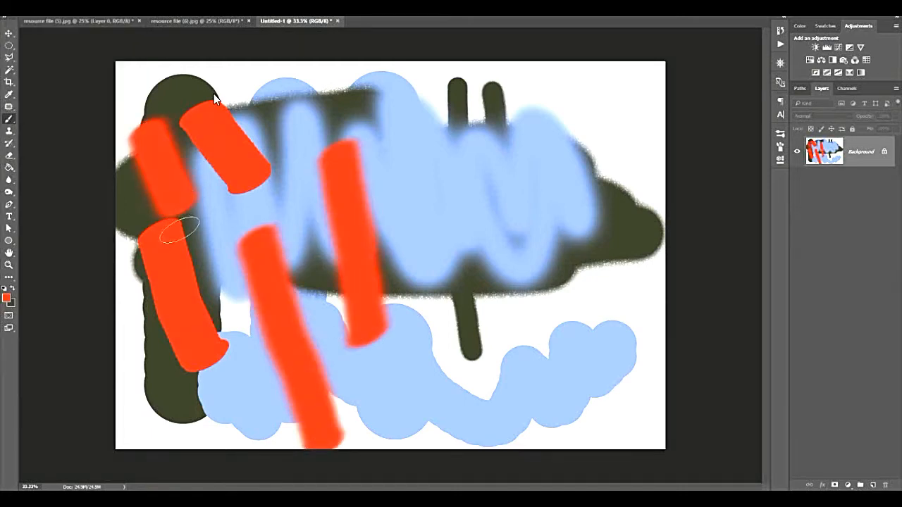
# Reset the colours to black and white and stamp the 2500 px dragon brush preset once over the canvas.
pyautogui.click(4, 288)
pyautogui.click(45, 9)
pyautogui.moveTo(117, 97); pyautogui.dragTo(121, 148)
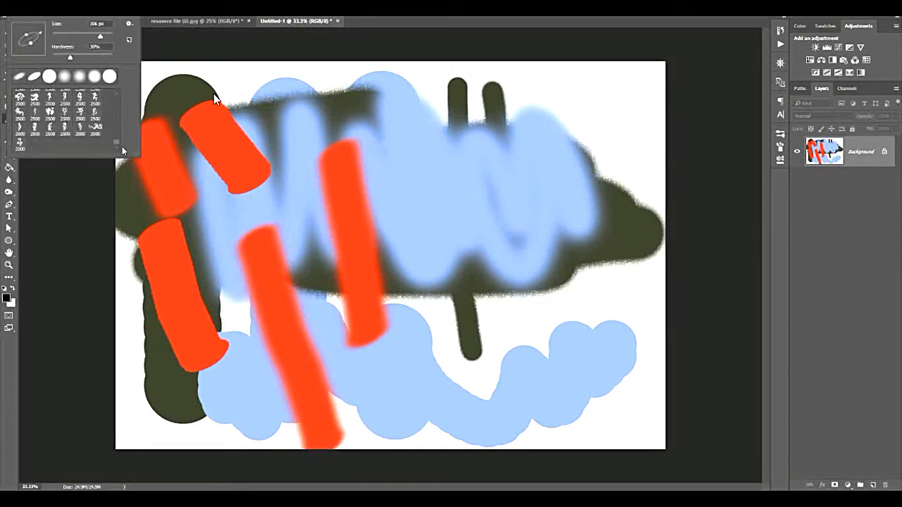
pyautogui.click(51, 111)
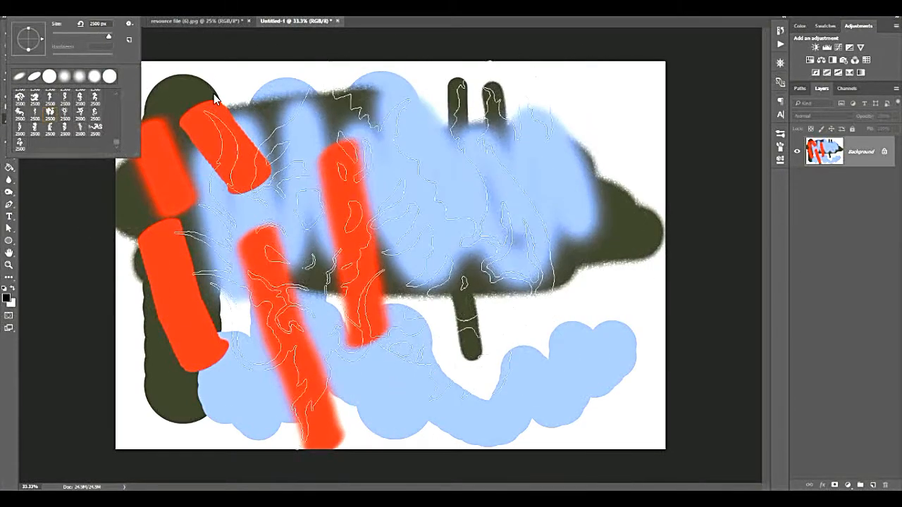
pyautogui.press('Return')
pyautogui.click(215, 98)
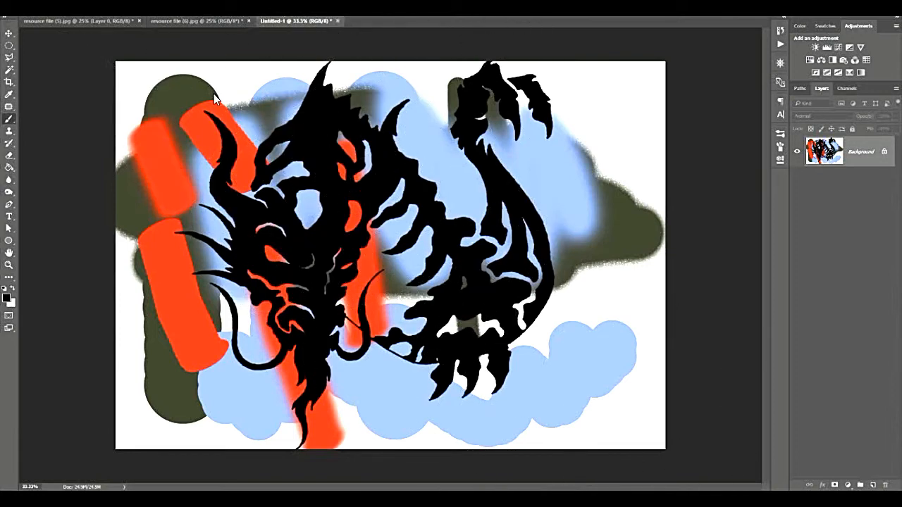
# Choose the 2491 px helmeted skull brush preset and stamp it in white over the middle of the canvas.
pyautogui.rightClick(215, 99)
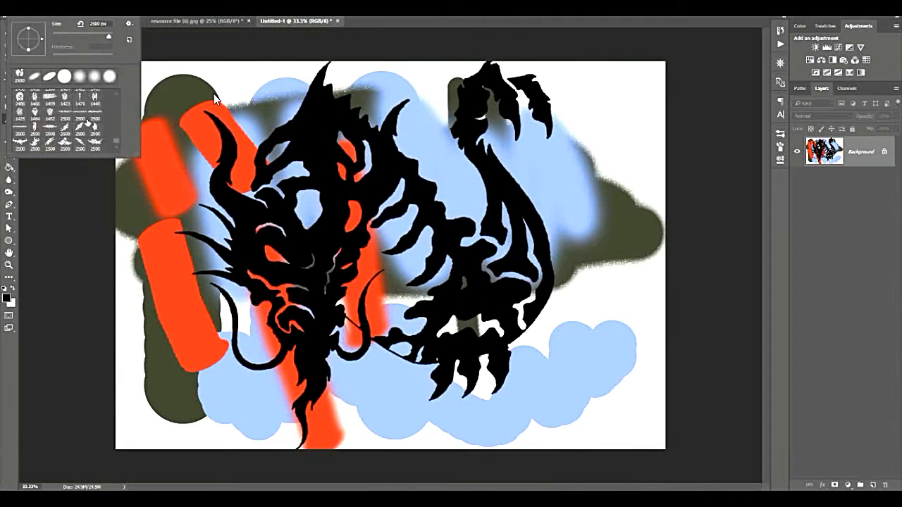
pyautogui.scroll(1, 87, 123)
pyautogui.click(80, 122)
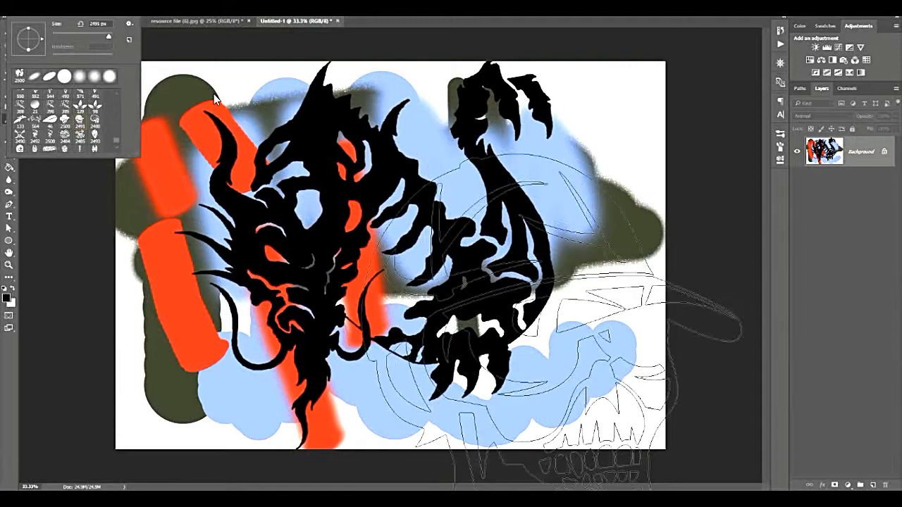
pyautogui.press('x')
pyautogui.press('Return')
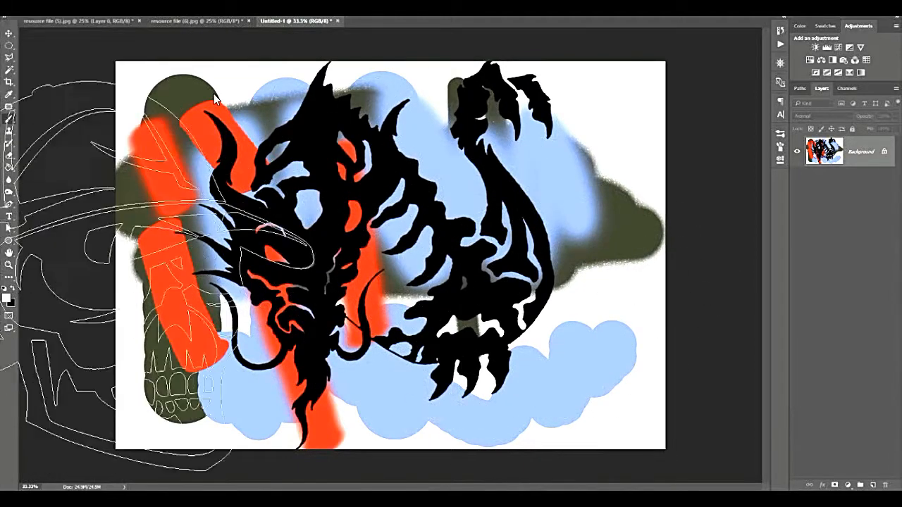
pyautogui.click(374, 252)
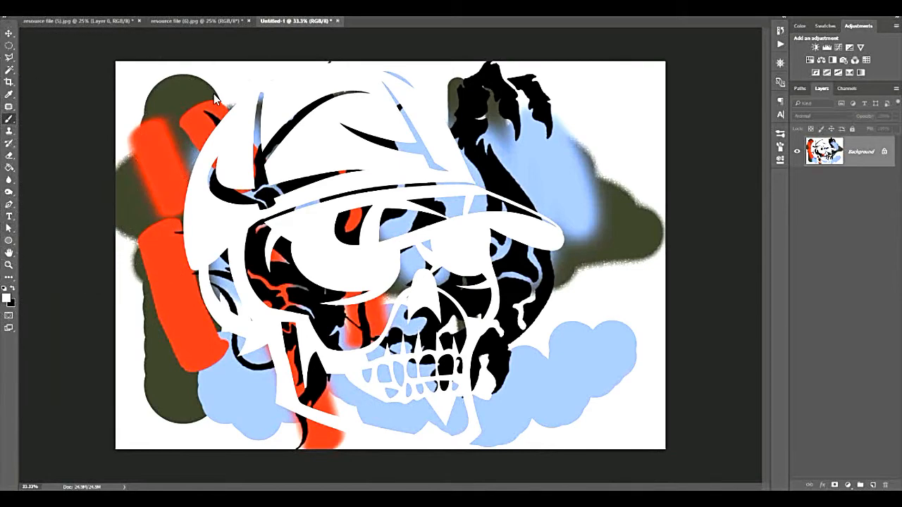
# Switch from the skull shape back to a recently used soft round brush preset.
pyautogui.click(34, 9)
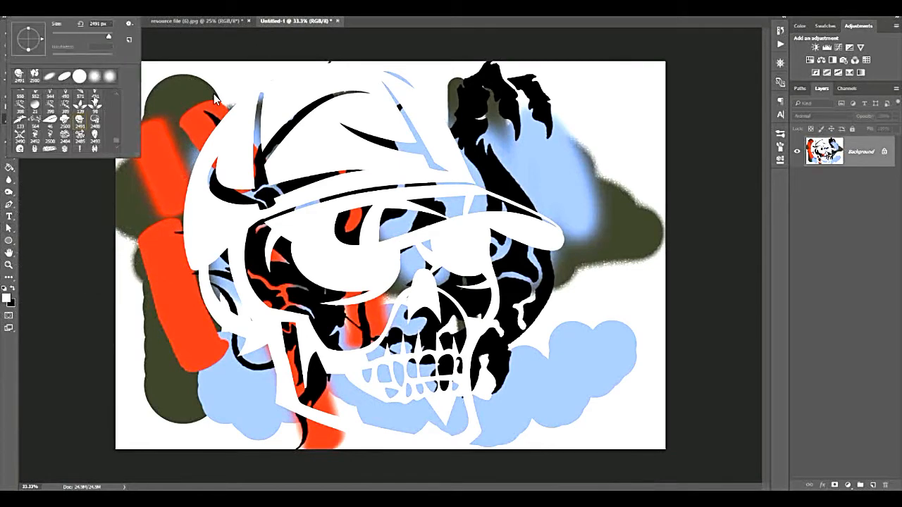
pyautogui.click(95, 77)
pyautogui.click(448, 9)
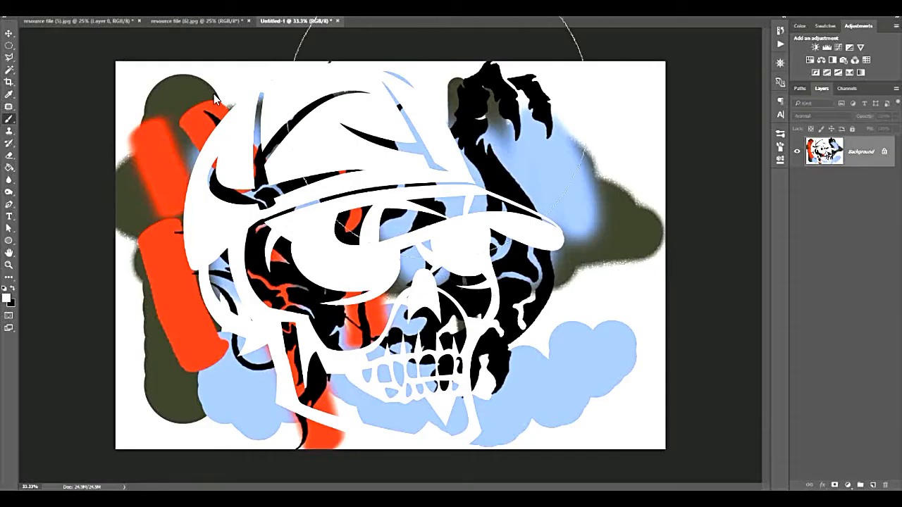
# Switch to the resource file (6).jpg beach photo and clone a patch of trees into the sky with the Clone Stamp.
pyautogui.click(232, 20)
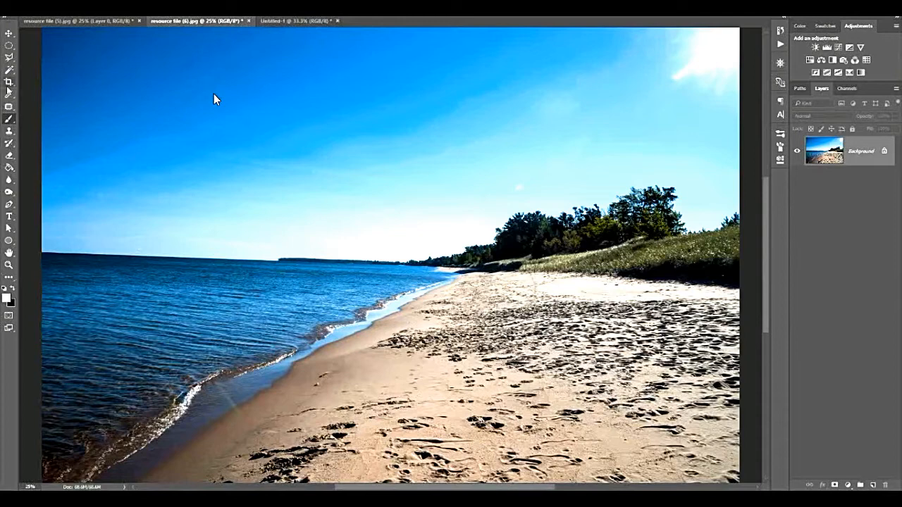
pyautogui.press('s')
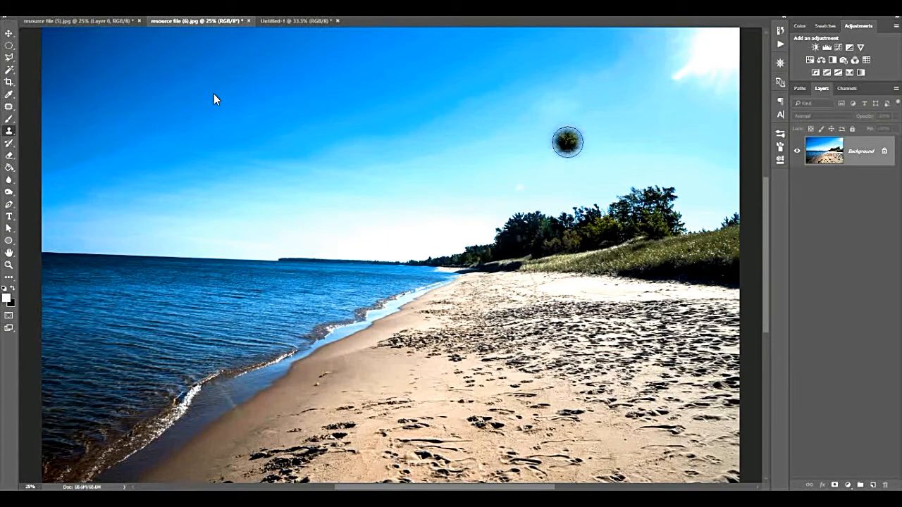
pyautogui.moveTo(567, 141); pyautogui.dragTo(573, 128)
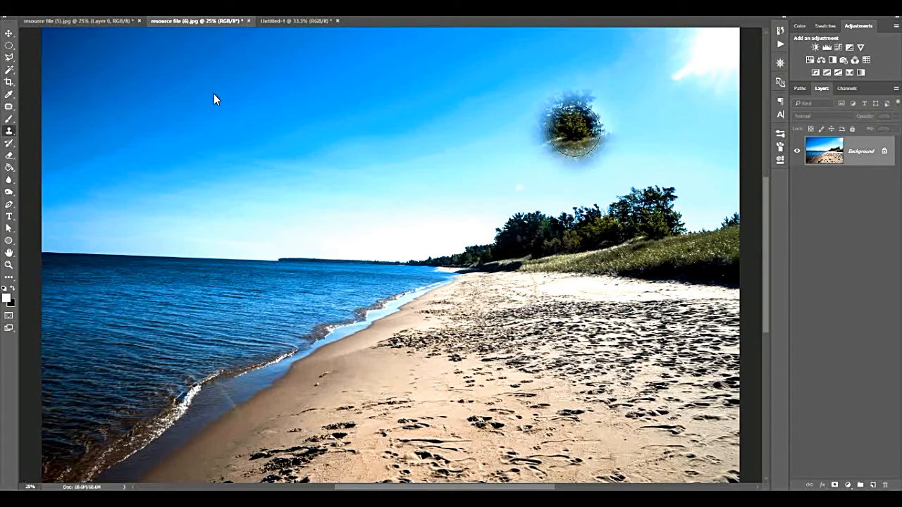
# Adjust the Clone Stamp size and clone trees along the top of the grassy dune towards the photo's right edge.
pyautogui.press(']')
pyautogui.press(']')
pyautogui.press(']')
pyautogui.press('[')
pyautogui.press('[')
pyautogui.press('[')
pyautogui.press('[')
pyautogui.press('[')
pyautogui.press('[')
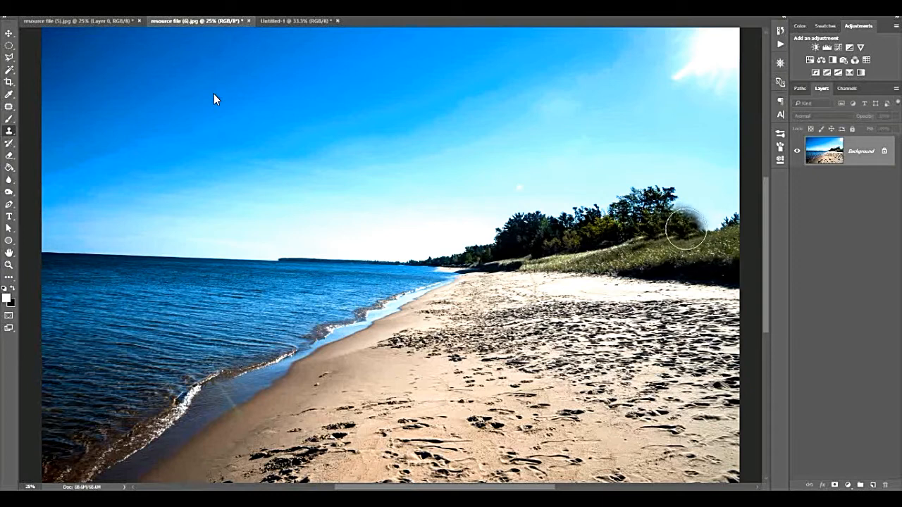
pyautogui.moveTo(687, 227); pyautogui.dragTo(717, 221)
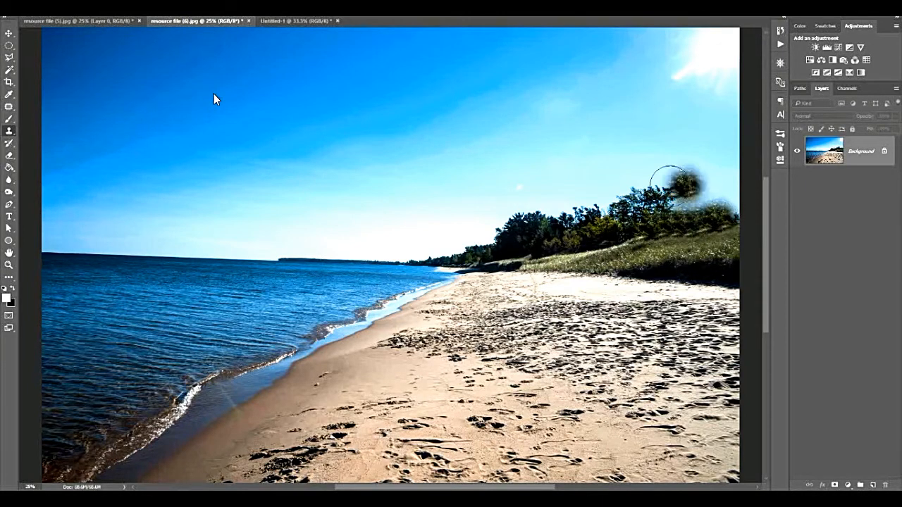
# Enlarge the Clone Stamp brush and stamp taller trees above the grassy dune beside the existing tree line.
pyautogui.press(']')
pyautogui.press(']')
pyautogui.press(']')
pyautogui.click(698, 221)
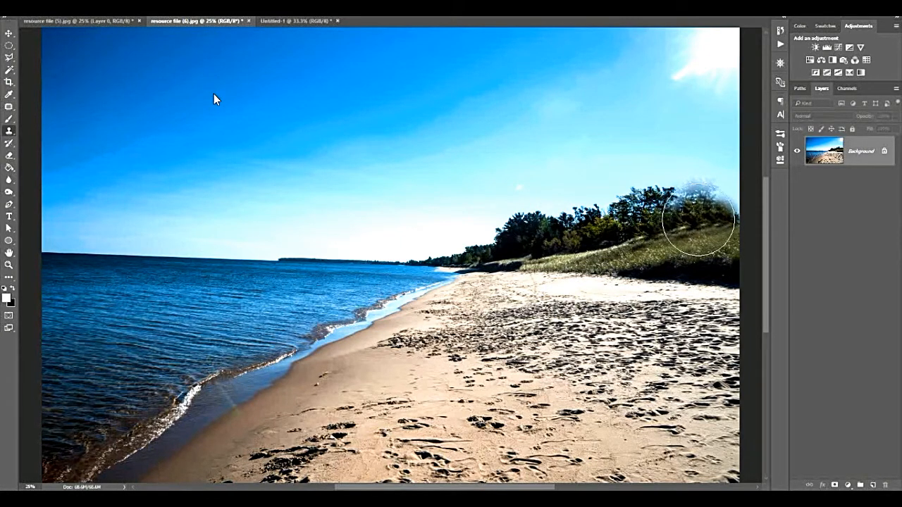
pyautogui.click(694, 221)
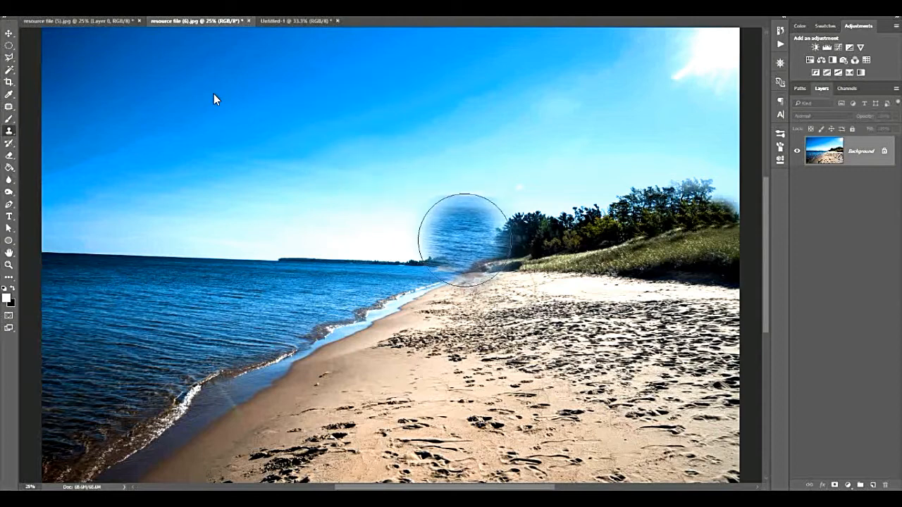
# Clone a soft-edged patch of sea into the sky above the far end of the shoreline.
pyautogui.moveTo(465, 240); pyautogui.dragTo(453, 230)
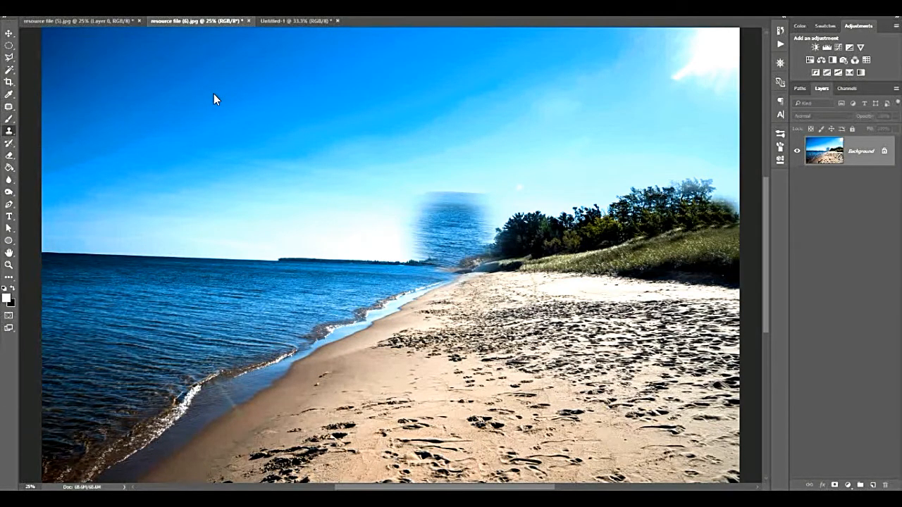
# Raise the Clone Stamp hardness to 100%, stamp a hard-edged piece of shoreline over the sea, and undo the stamp.
pyautogui.click(37, 9)
pyautogui.moveTo(68, 60); pyautogui.dragTo(111, 58)
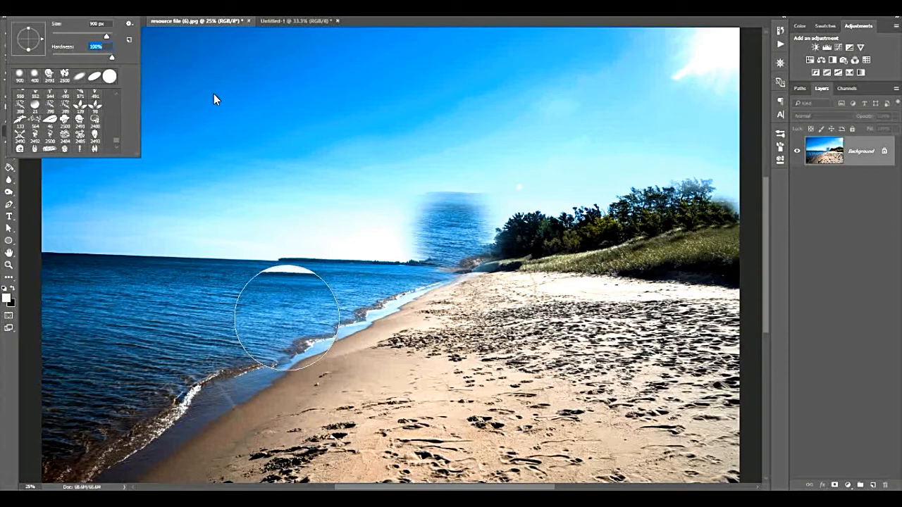
pyautogui.click(286, 318)
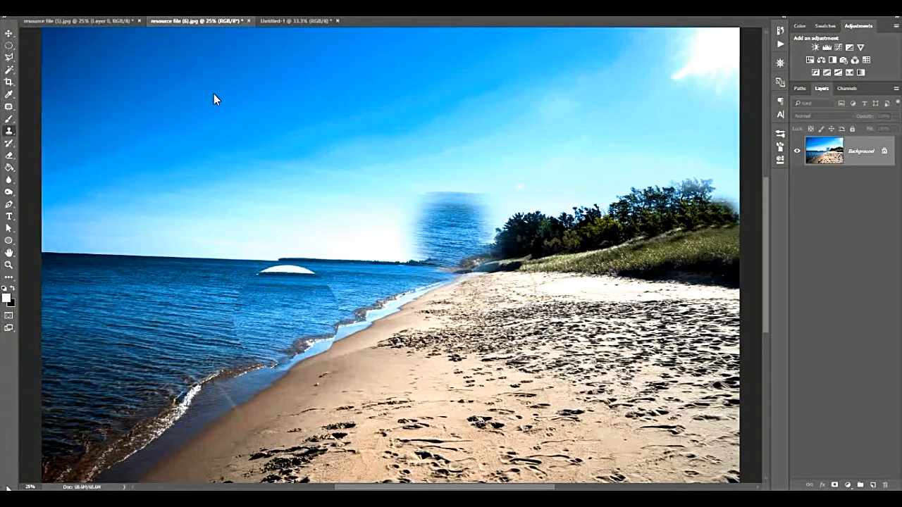
pyautogui.hotkey('ctrl', 'z')
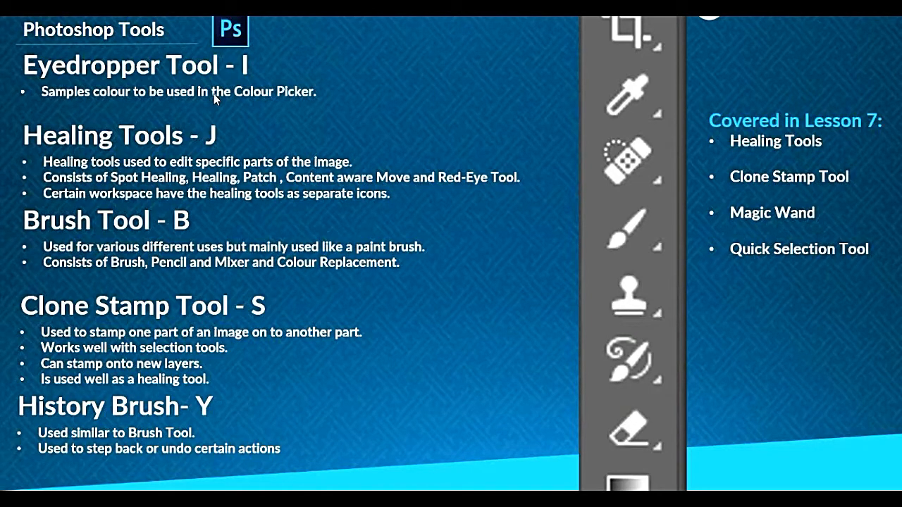
pyautogui.click(214, 93)
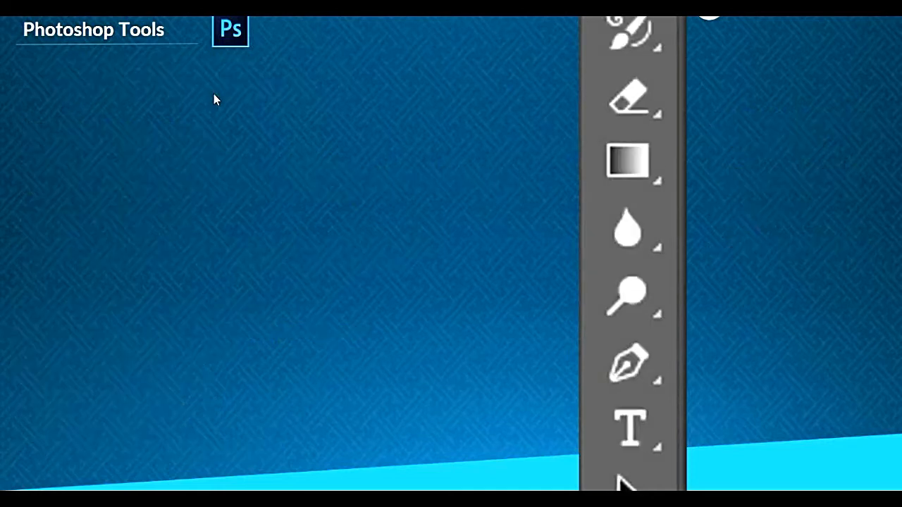
pyautogui.click(213, 94)
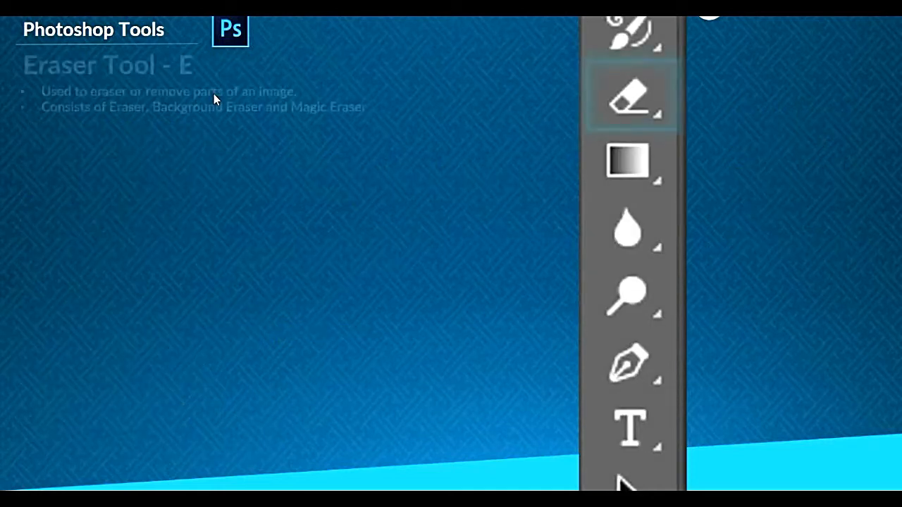
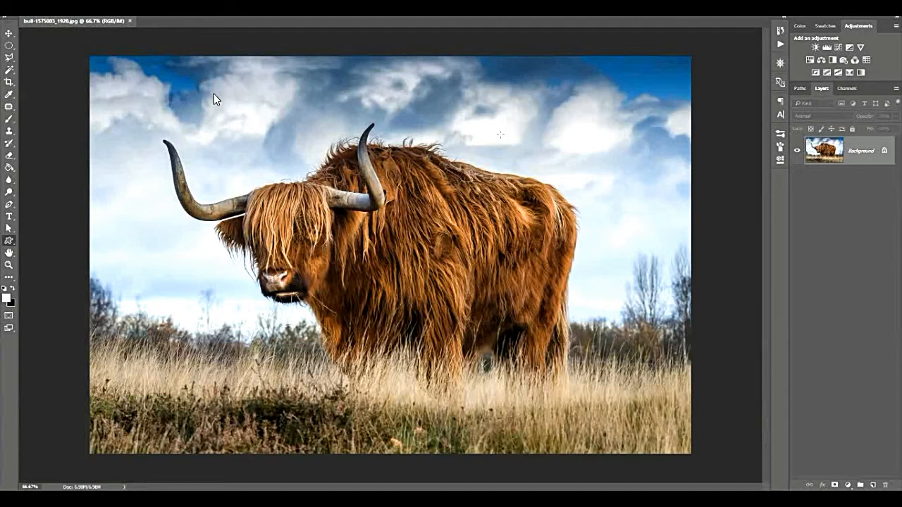
# Look through the tool groups in order, from the Marquee, Lasso and Magic Wand groups to Crop and Eyedropper.
pyautogui.rightClick(7, 37)
pyautogui.rightClick(9, 45)
pyautogui.rightClick(9, 57)
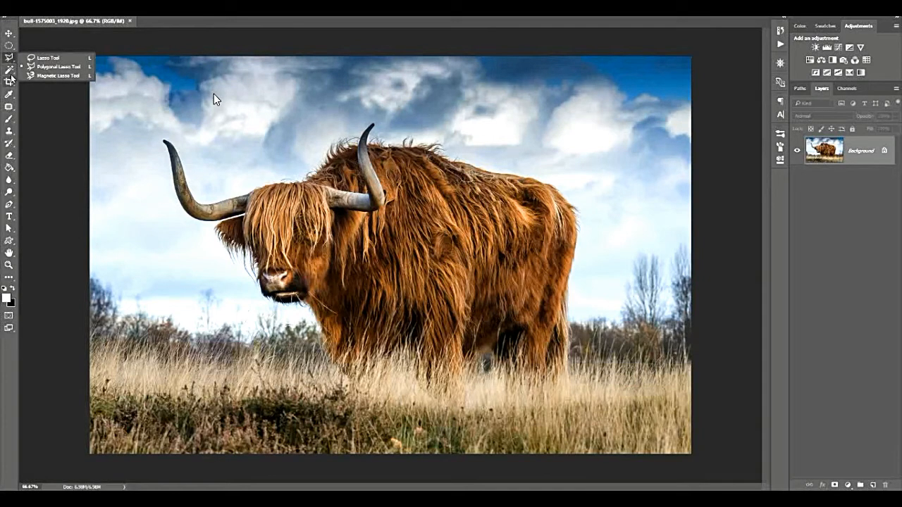
pyautogui.rightClick(11, 71)
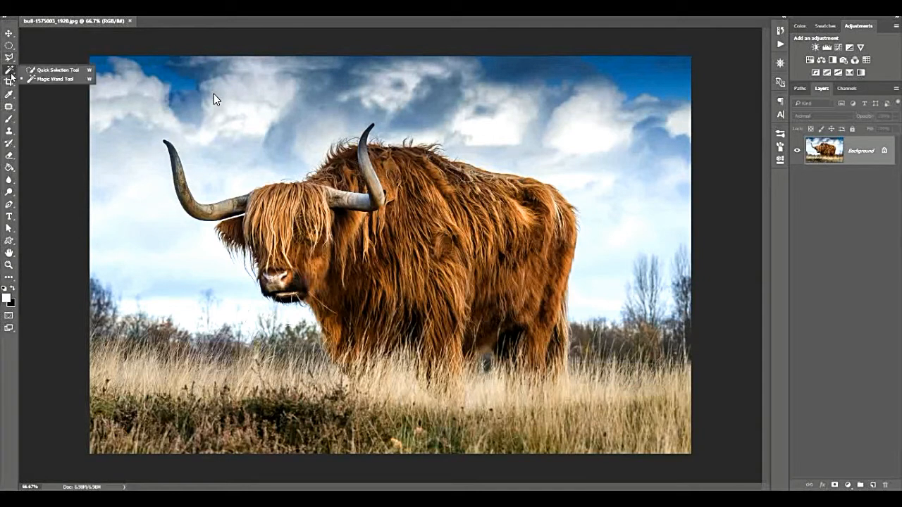
pyautogui.click(14, 83)
pyautogui.click(9, 94)
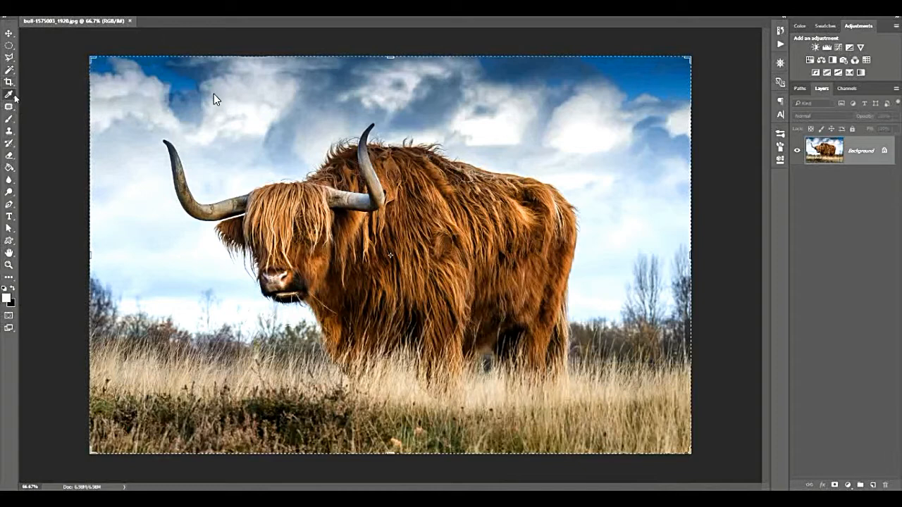
pyautogui.click(10, 96)
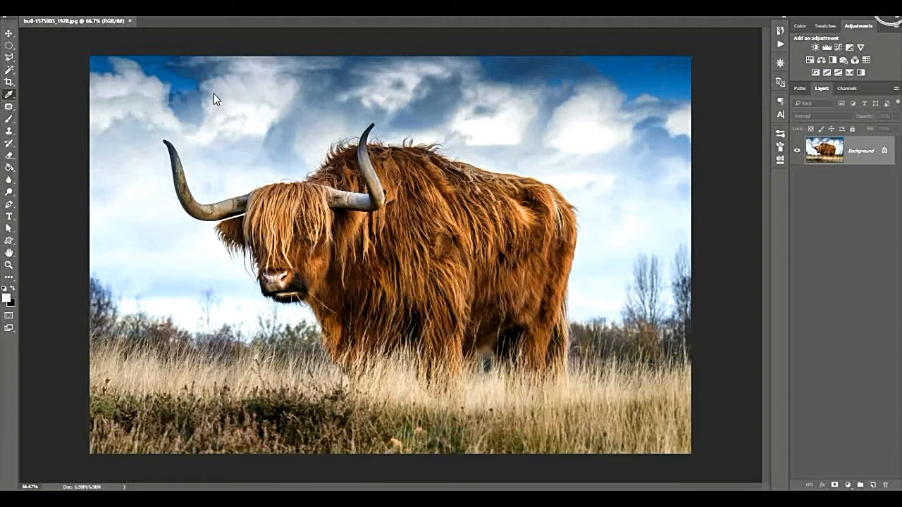
# Switch to the Photography workspace.
pyautogui.click(882, 8)
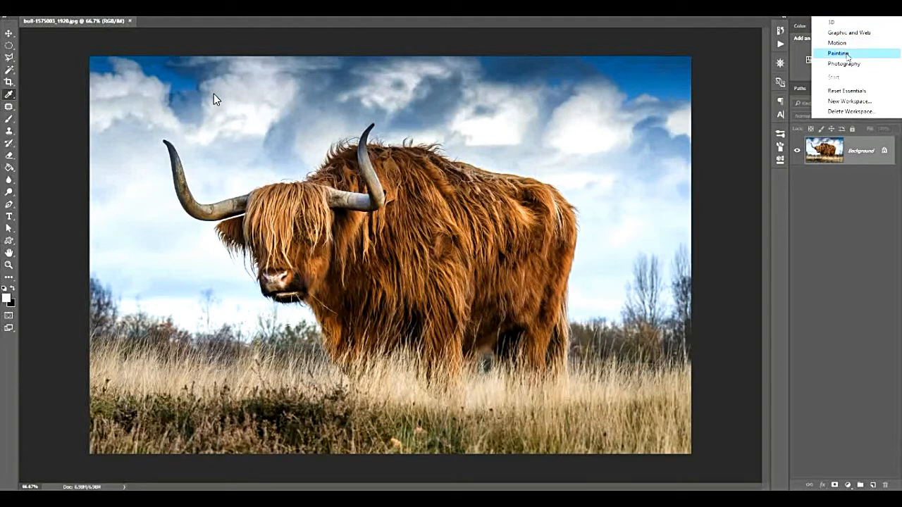
pyautogui.click(850, 64)
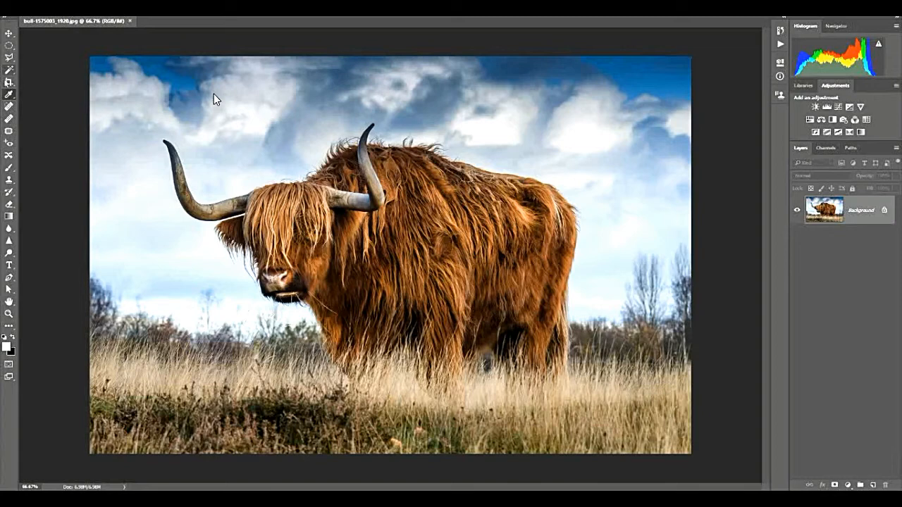
# Activate the separately listed healing tools in turn, including Spot Healing Brush, Patch and Content-Aware Move, and compare them with the Magic Wand.
pyautogui.click(10, 108)
pyautogui.click(10, 131)
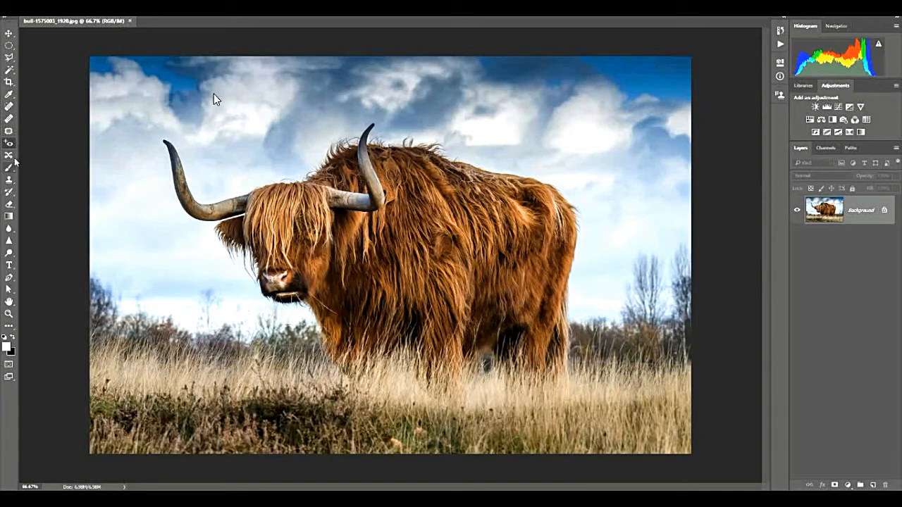
pyautogui.click(9, 108)
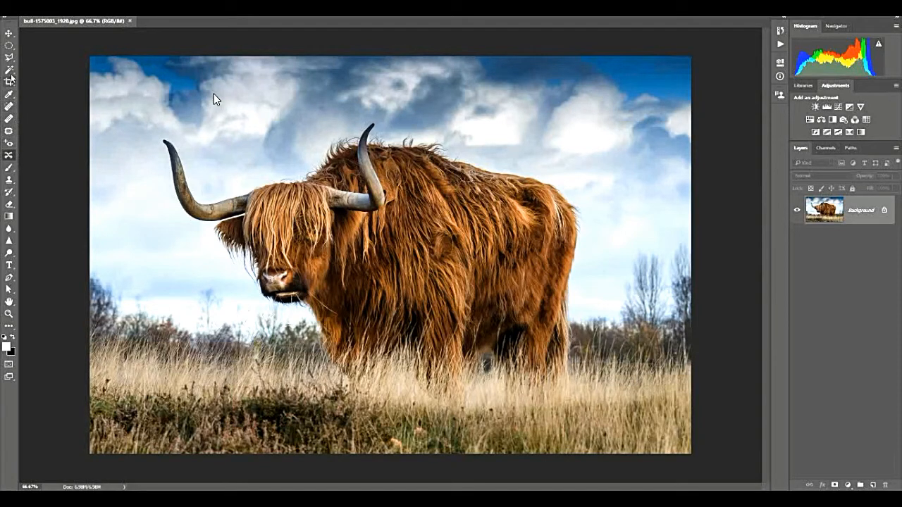
pyautogui.click(10, 70)
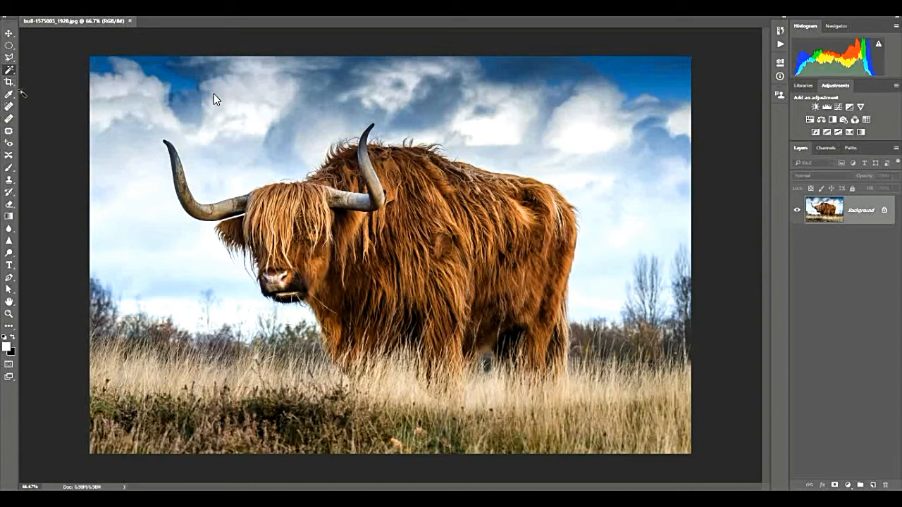
pyautogui.click(9, 107)
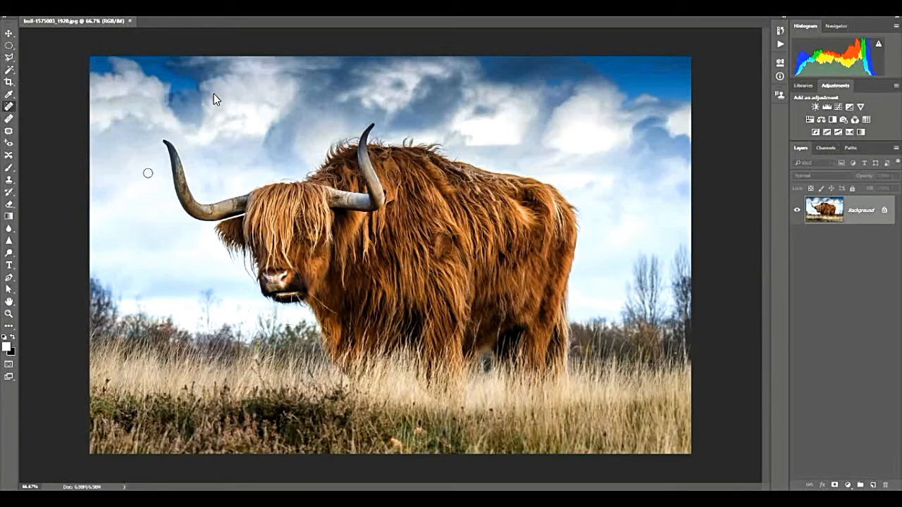
pyautogui.click(9, 131)
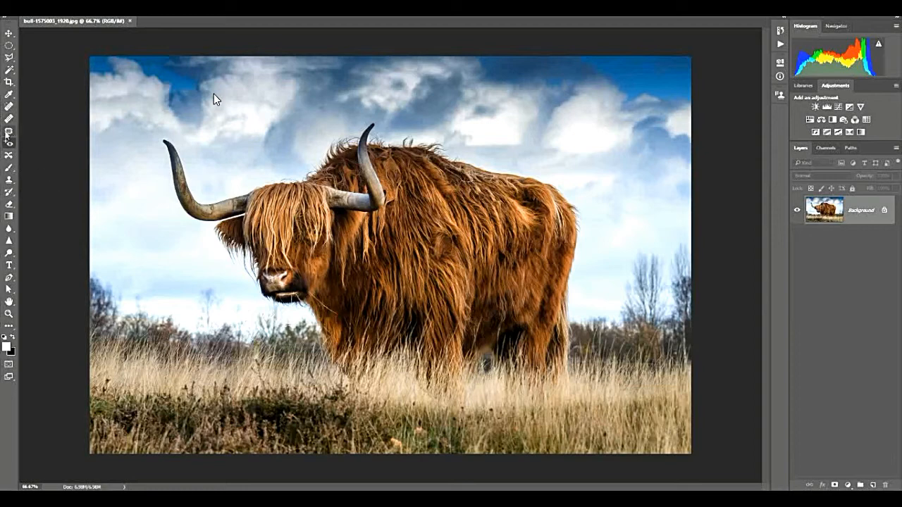
pyautogui.click(9, 155)
# Cycle repeatedly through the healing tools that share one shortcut, ending on the Spot Healing Brush.
pyautogui.hotkey('shift', 'j')
pyautogui.hotkey('shift', 'j')
pyautogui.hotkey('shift', 'j')
pyautogui.hotkey('shift', 'j')
pyautogui.hotkey('shift', 'j')
pyautogui.hotkey('shift', 'j')
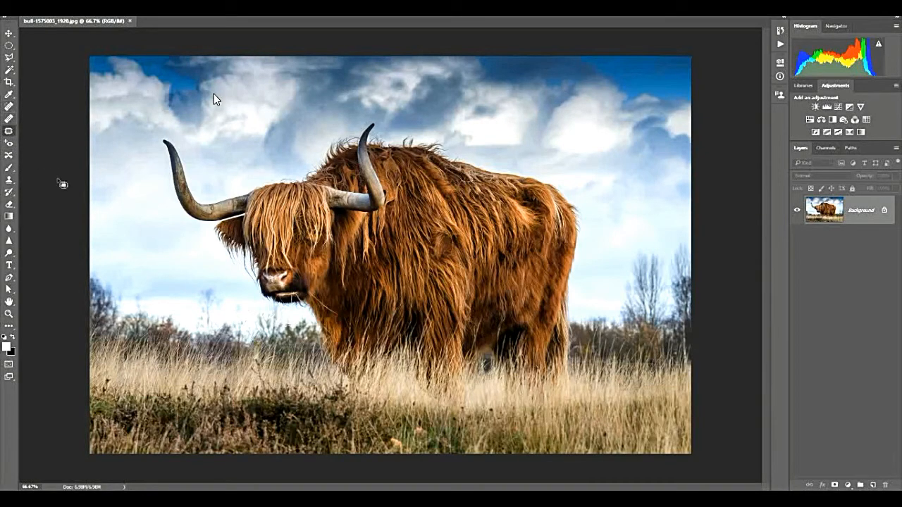
pyautogui.hotkey('shift', 'j')
pyautogui.hotkey('shift', 'j')
pyautogui.hotkey('shift', 'j')
pyautogui.hotkey('shift', 'j')
pyautogui.hotkey('shift', 'j')
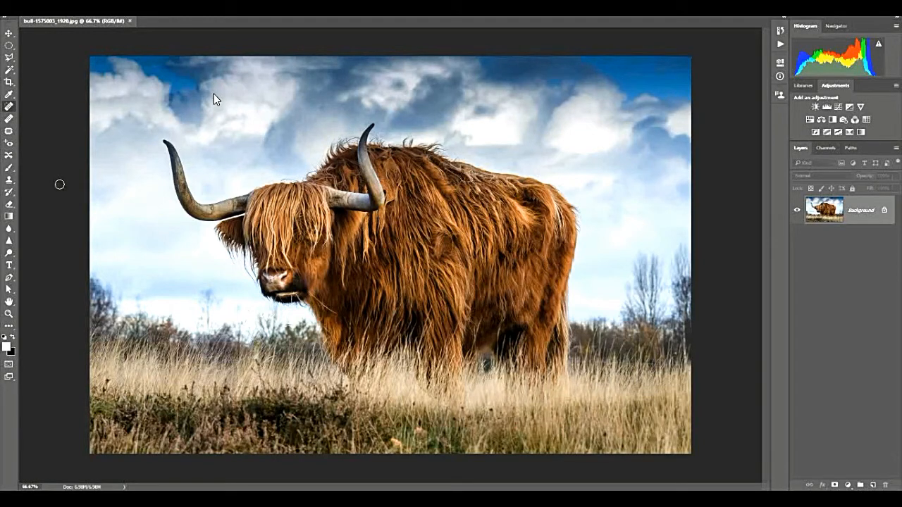
pyautogui.hotkey('shift', 'j')
pyautogui.hotkey('shift', 'j')
pyautogui.hotkey('shift', 'j')
pyautogui.hotkey('shift', 'j')
pyautogui.hotkey('shift', 'j')
pyautogui.hotkey('shift', 'j')
pyautogui.hotkey('shift', 'j')
pyautogui.hotkey('shift', 'j')
pyautogui.hotkey('shift', 'j')
pyautogui.hotkey('shift', 'j')
# Switch back to the Essentials workspace.
pyautogui.click(884, 8)
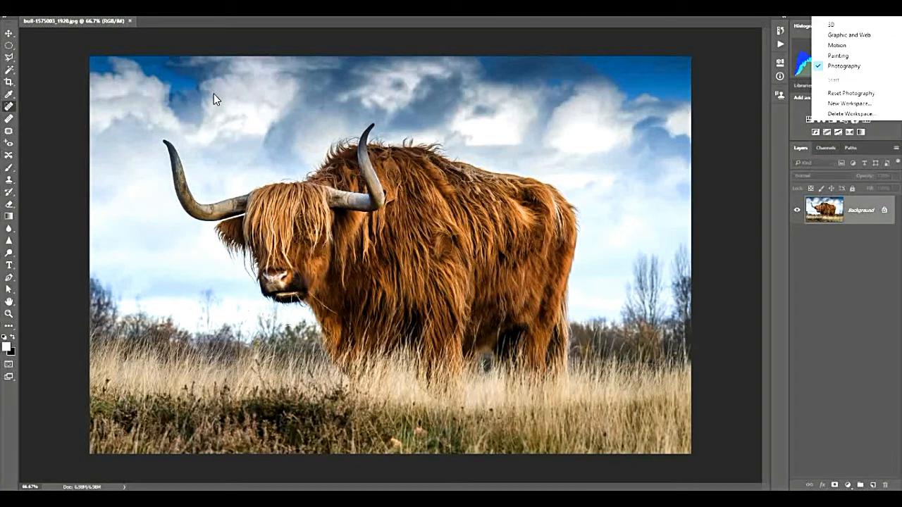
pyautogui.click(867, 9)
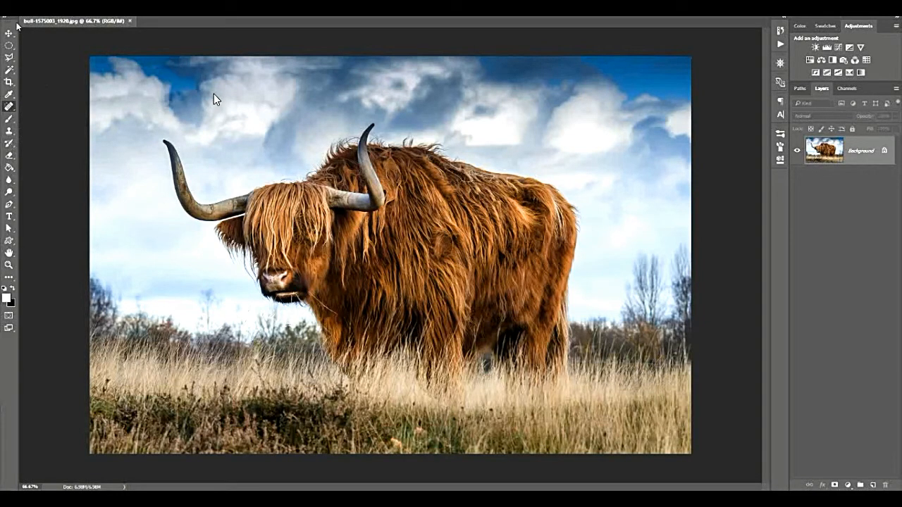
# Undock the Tools panel, float it beside the photo, and toggle it to two columns and back to one.
pyautogui.moveTo(16, 25); pyautogui.dragTo(359, 64)
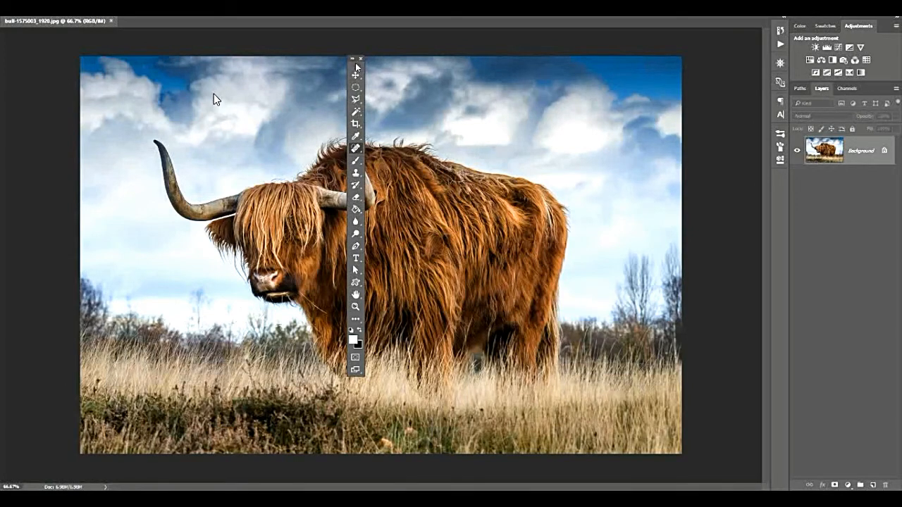
pyautogui.moveTo(357, 67); pyautogui.dragTo(723, 49)
pyautogui.click(719, 44)
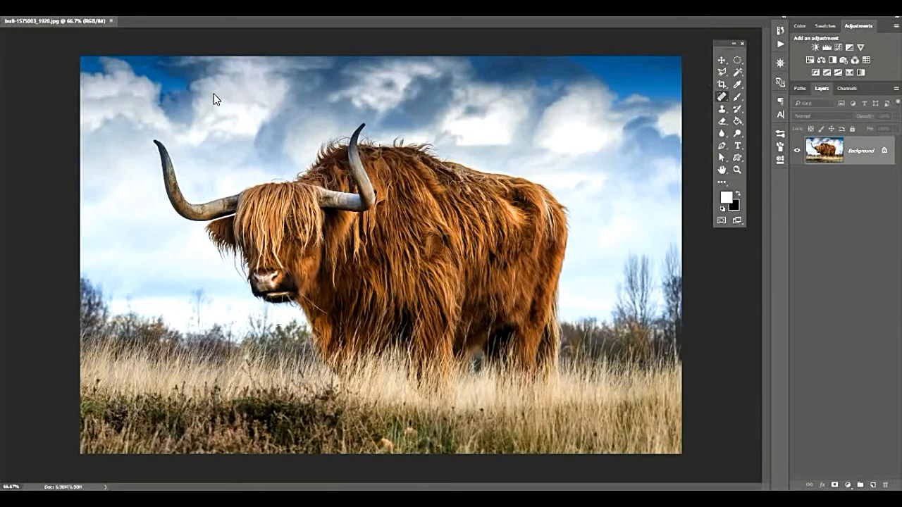
pyautogui.click(733, 44)
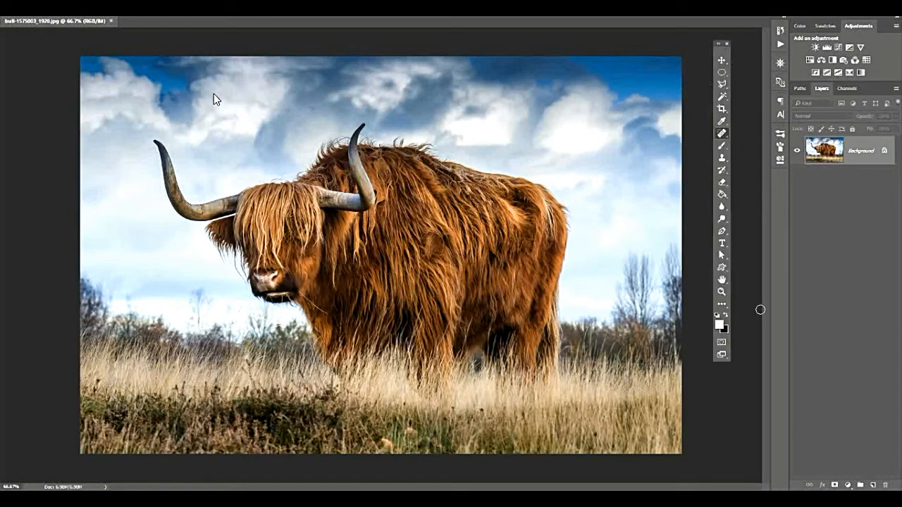
# Close the floating Tools panel, and restore it to its original docked place.
pyautogui.click(728, 45)
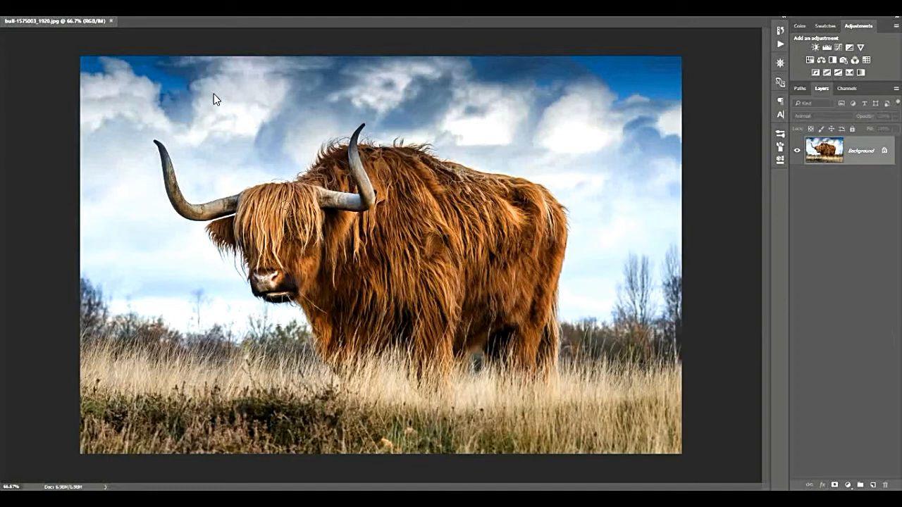
pyautogui.click(207, 2)
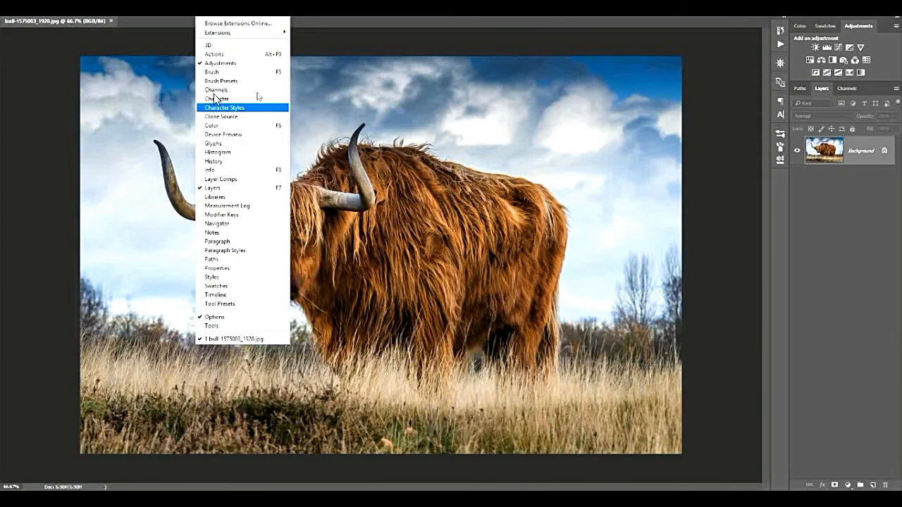
pyautogui.click(220, 326)
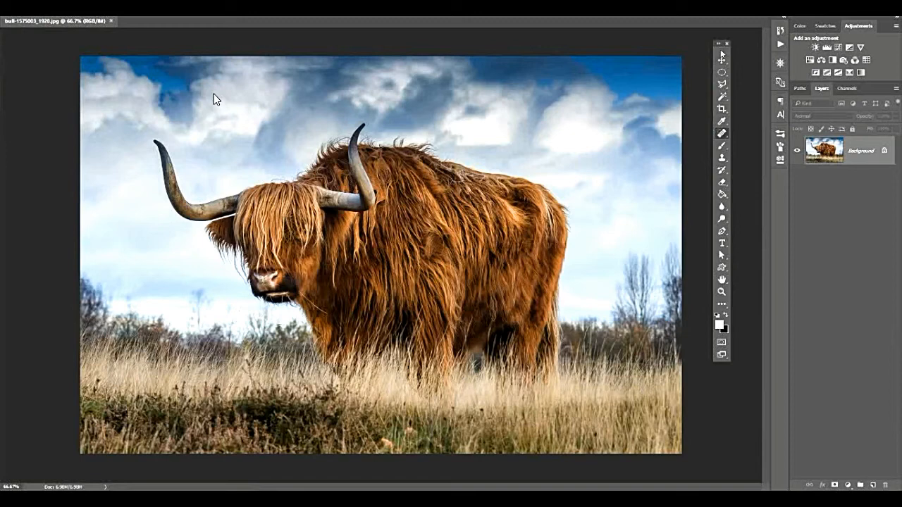
pyautogui.moveTo(721, 50); pyautogui.dragTo(9, 38)
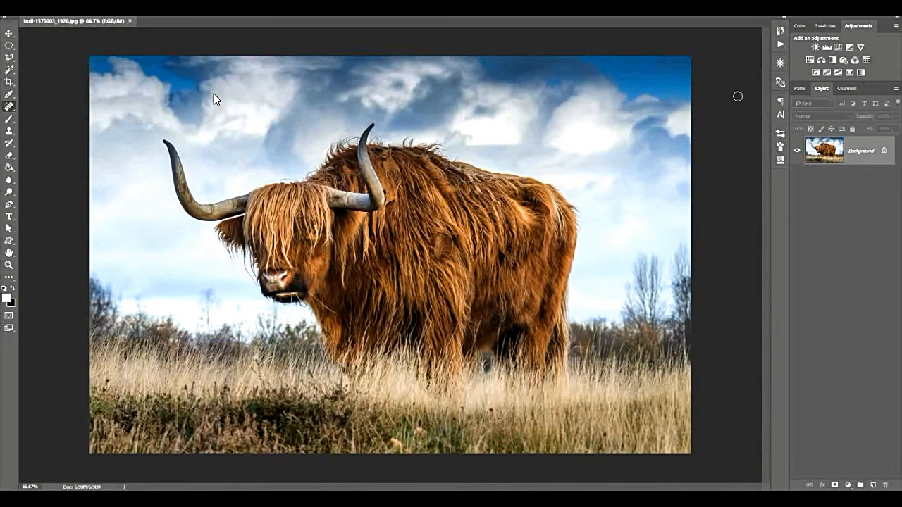
# Look through the collapsed panels in turn: History, Actions, Device Preview, Navigator, Paragraph and Character.
pyautogui.click(779, 30)
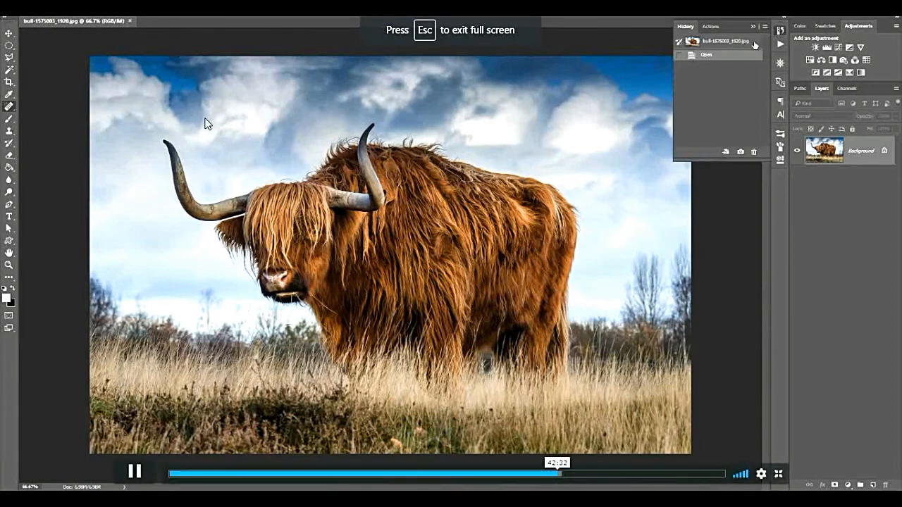
pyautogui.click(710, 26)
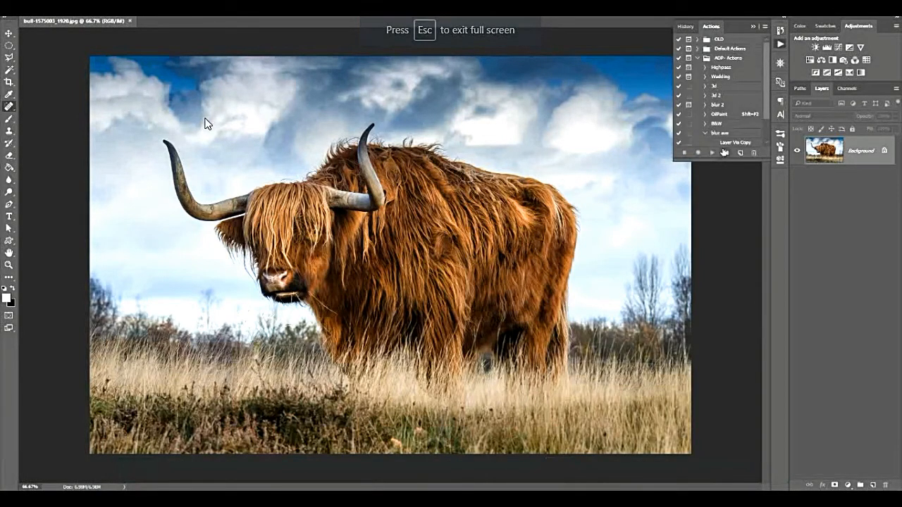
pyautogui.click(780, 64)
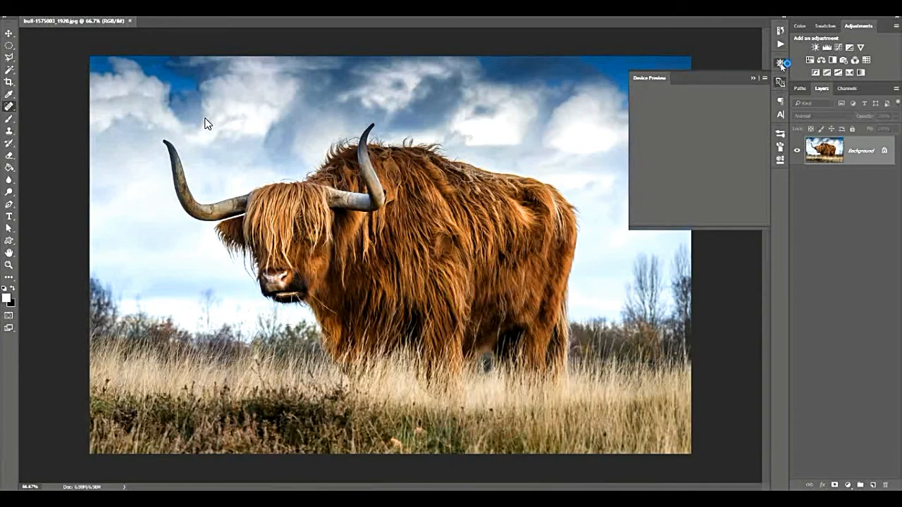
pyautogui.click(780, 82)
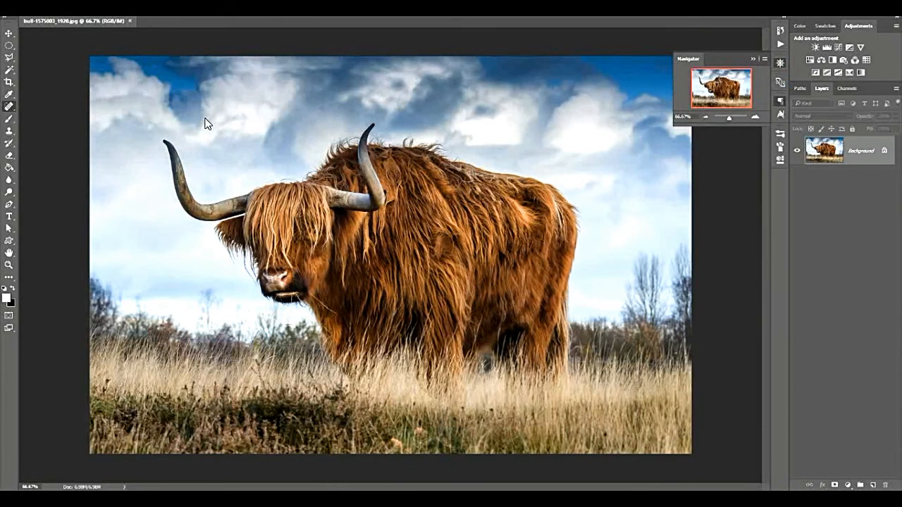
pyautogui.click(780, 103)
pyautogui.click(780, 134)
pyautogui.click(782, 101)
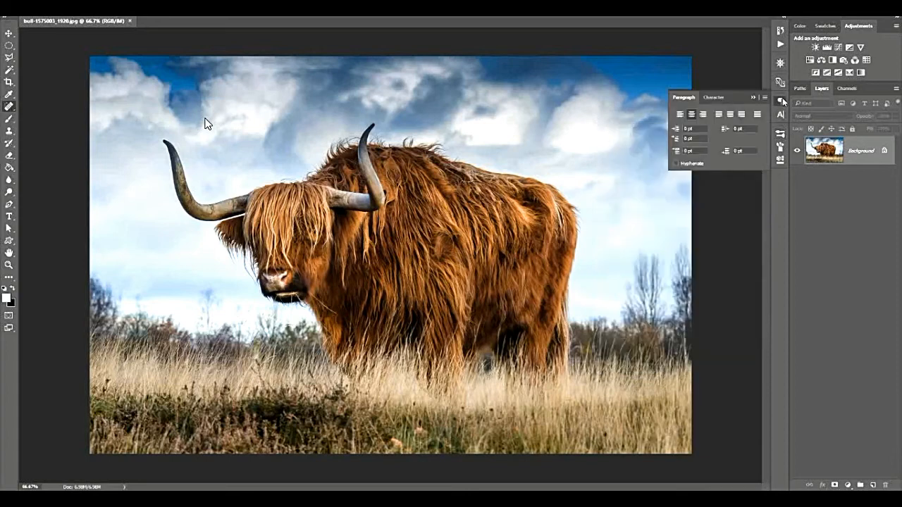
pyautogui.click(779, 114)
pyautogui.click(780, 103)
# Hide the Paragraph panel, detach it from the collapsed panel group as a floating panel, and close it.
pyautogui.hotkey('alt', 'w')
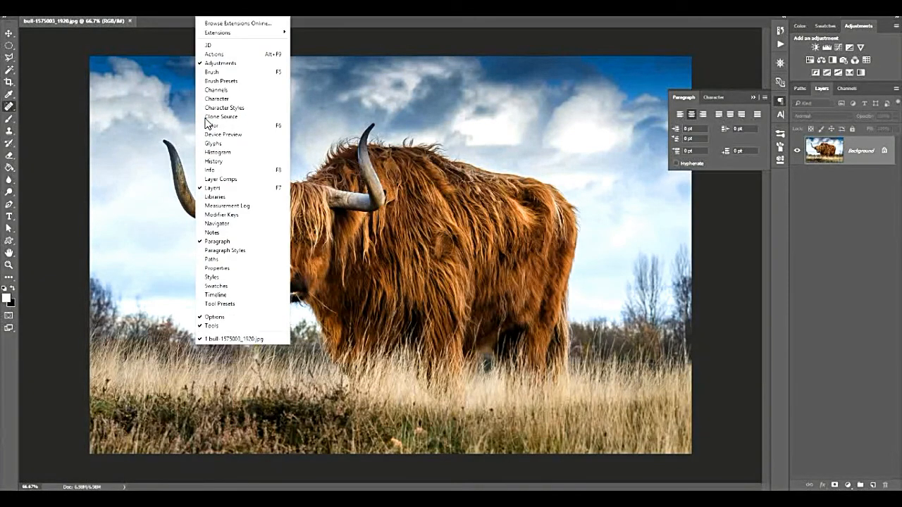
pyautogui.click(233, 242)
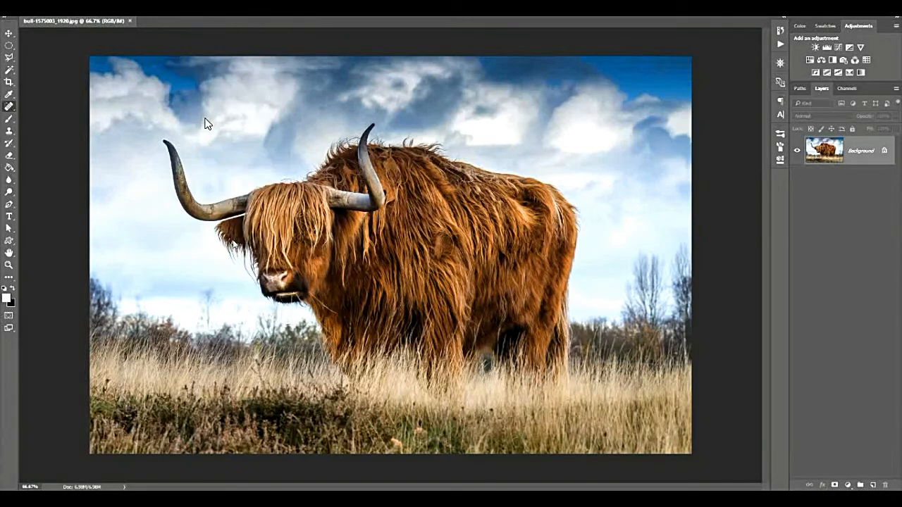
pyautogui.moveTo(780, 100); pyautogui.dragTo(656, 99)
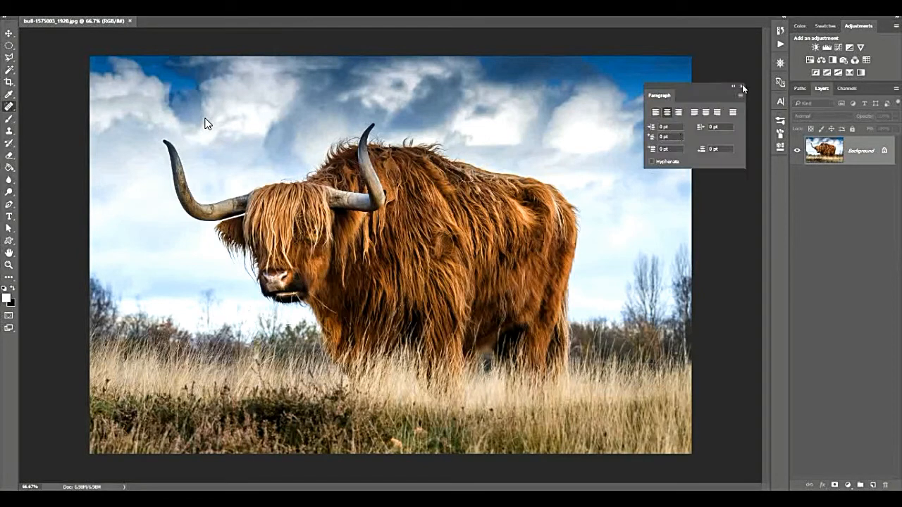
pyautogui.click(742, 86)
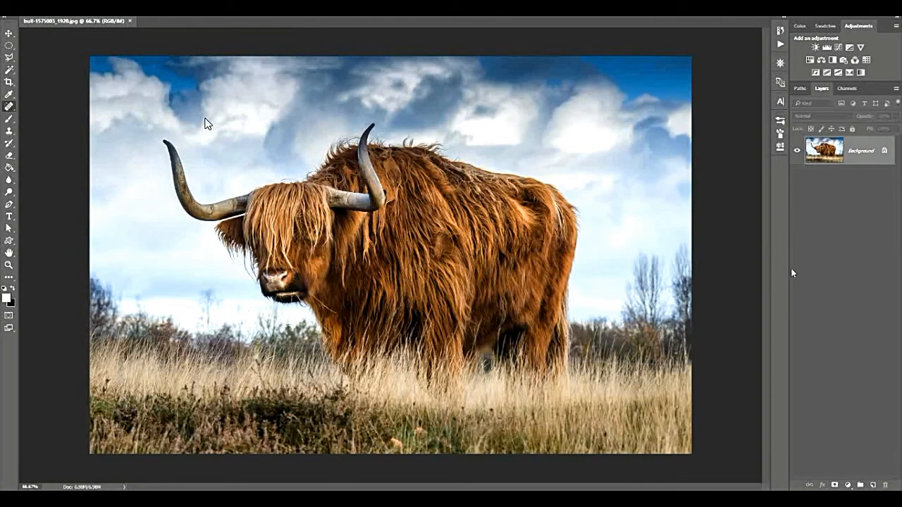
# Reopen the Paragraph panel and dock it as its own column beside the toolbar.
pyautogui.click(205, 10)
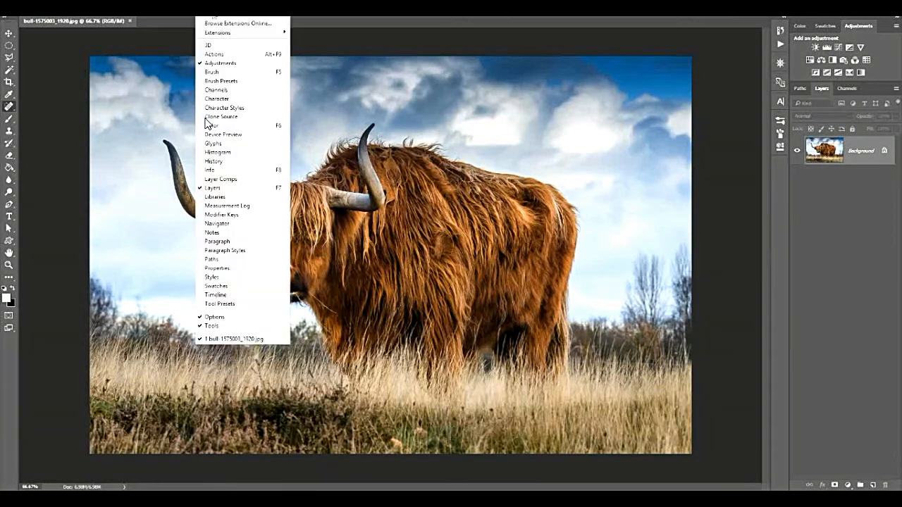
pyautogui.click(231, 241)
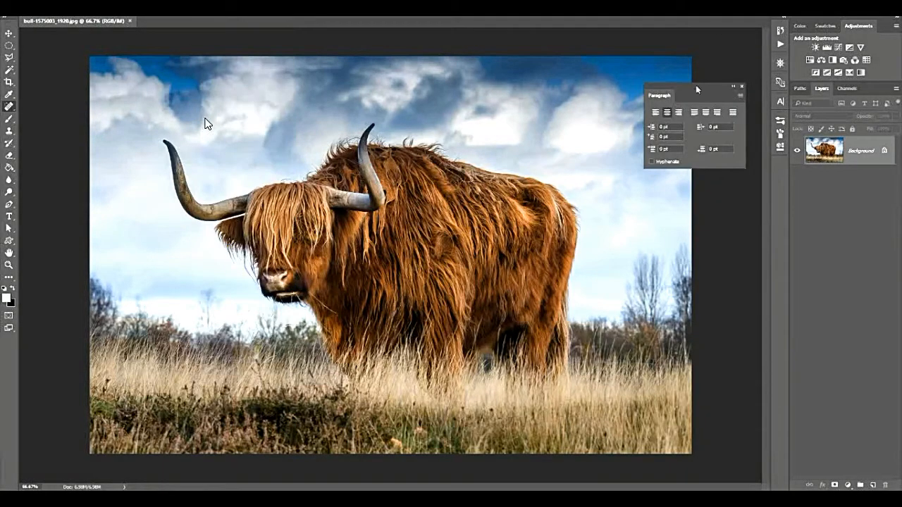
pyautogui.moveTo(683, 89); pyautogui.dragTo(2, 60)
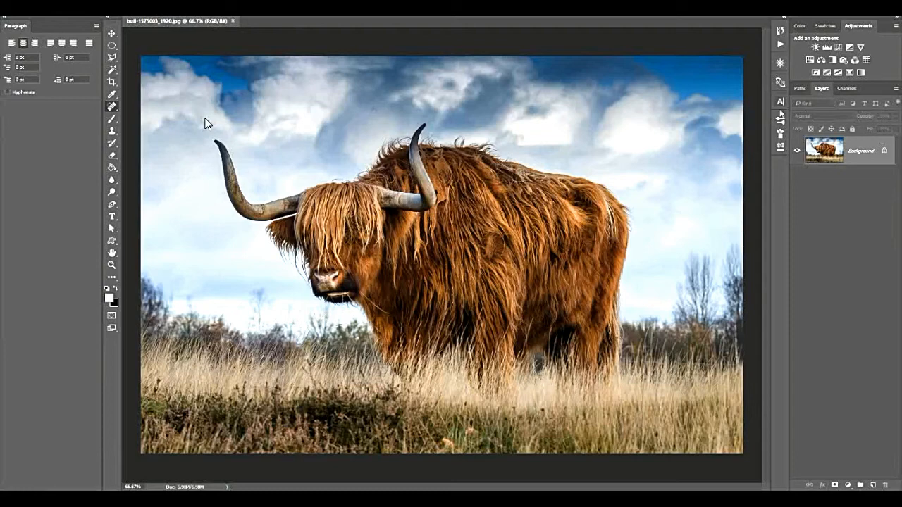
# Dock the Brush panel in its own column beside the Paragraph panel, and return both panels to the collapsed panel group.
pyautogui.moveTo(781, 136); pyautogui.dragTo(4, 119)
pyautogui.click(8, 30)
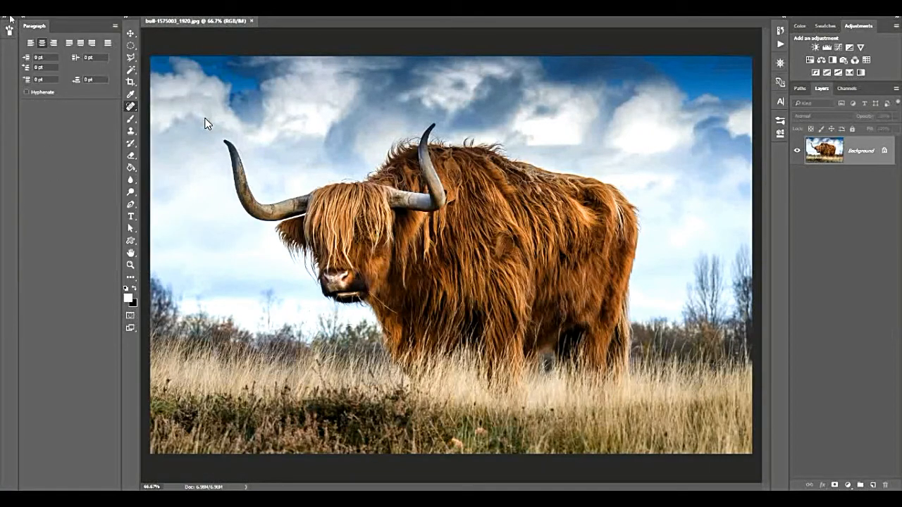
pyautogui.moveTo(9, 29); pyautogui.dragTo(781, 154)
pyautogui.moveTo(25, 25); pyautogui.dragTo(782, 99)
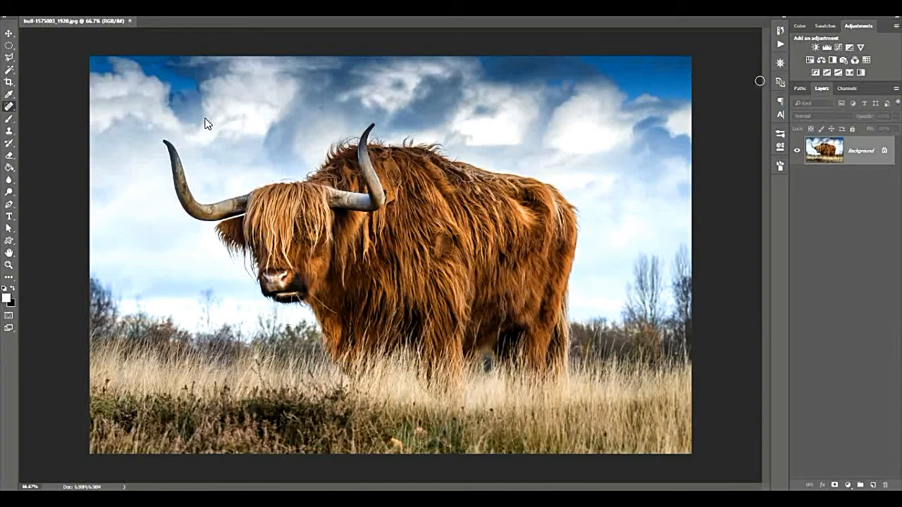
# Widen the collapsed panel column to show panel names, and widen the Adjustments and Layers panel column to cover much of the workspace.
pyautogui.moveTo(775, 84); pyautogui.dragTo(651, 105)
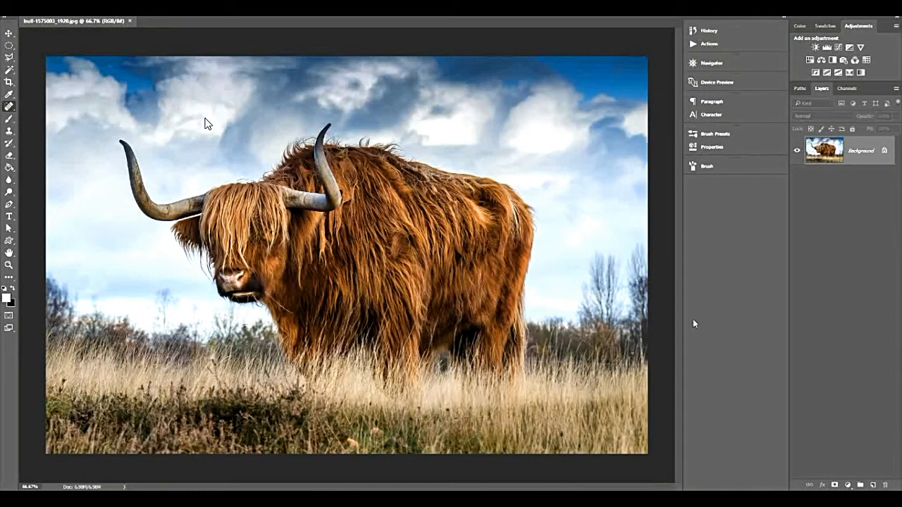
pyautogui.moveTo(788, 181); pyautogui.dragTo(502, 197)
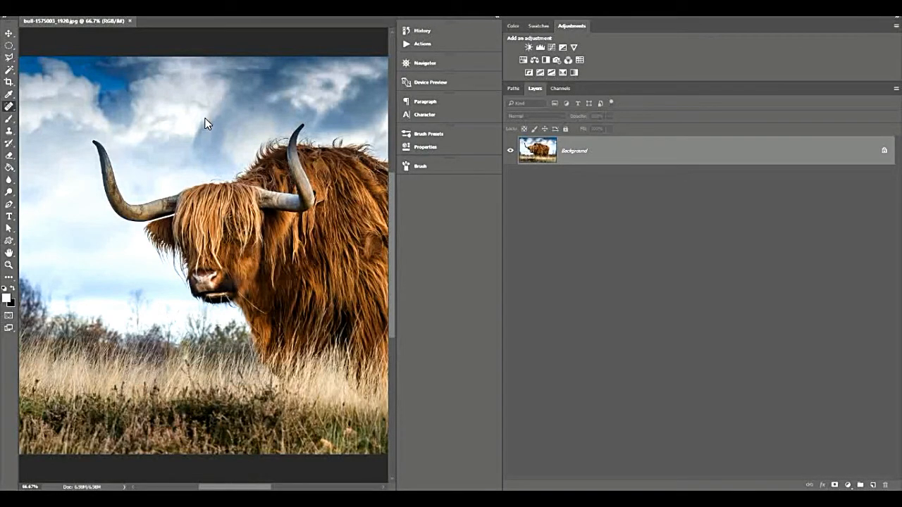
# Reset the Essentials workspace to its default layout, and detach and close the Libraries panel.
pyautogui.click(887, 8)
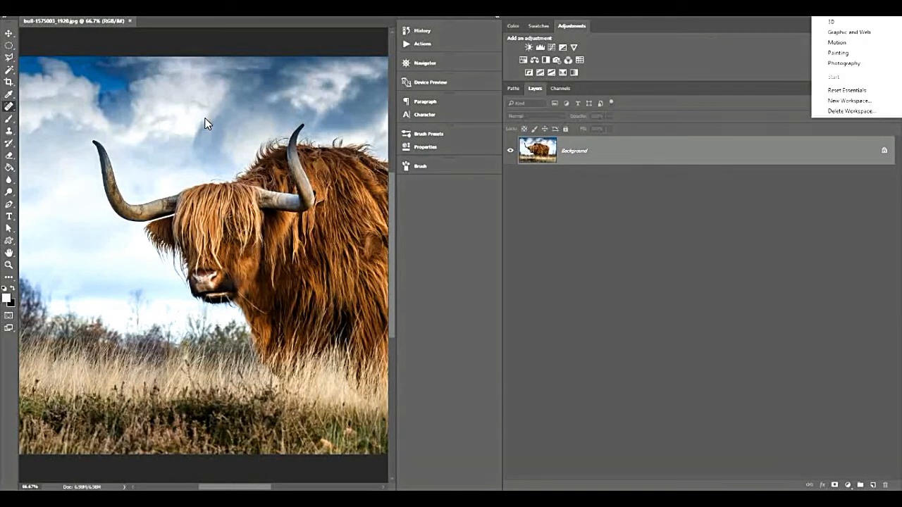
pyautogui.click(847, 91)
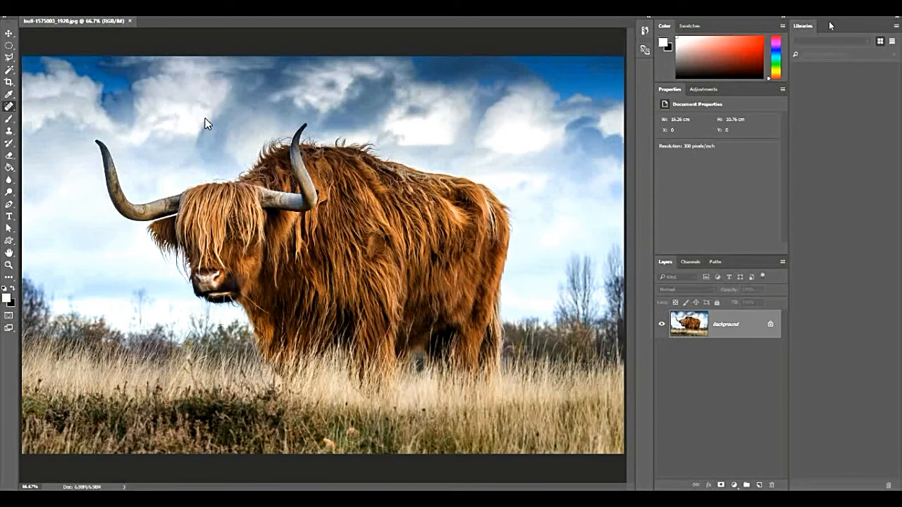
pyautogui.moveTo(808, 23); pyautogui.dragTo(503, 23)
pyautogui.click(591, 9)
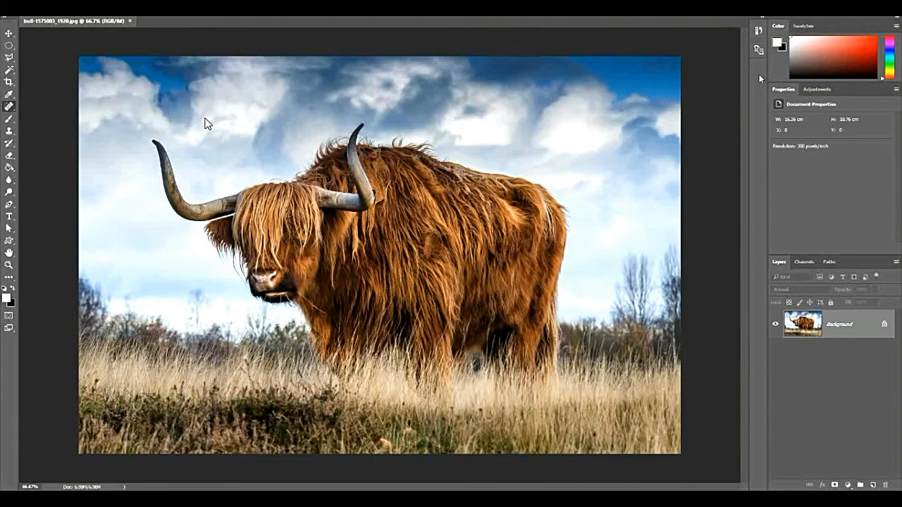
# Display the Paragraph panel and collapse it so its group remains as icons in the narrow panel column.
pyautogui.hotkey('alt', 'w')
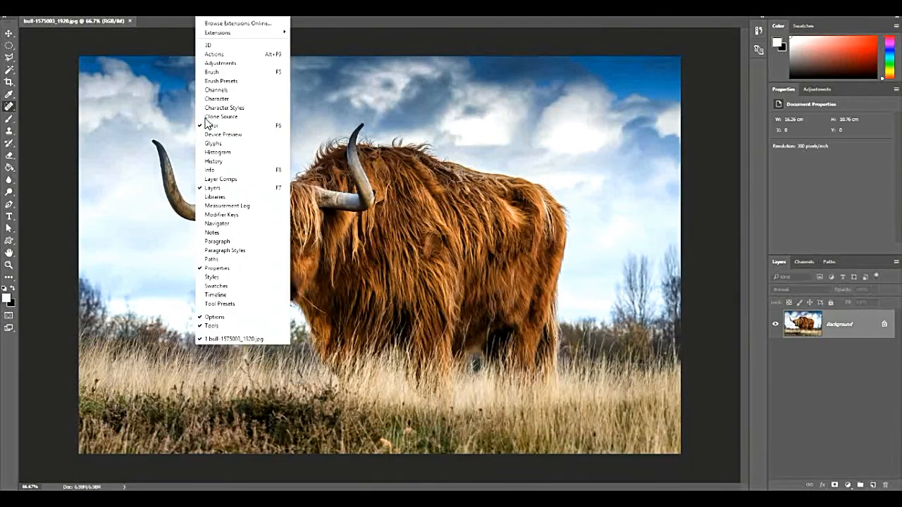
pyautogui.press('Down')
pyautogui.press('Down')
pyautogui.press('Down')
pyautogui.press('Down')
pyautogui.press('Down')
pyautogui.press('Down')
pyautogui.press('Down')
pyautogui.press('Down')
pyautogui.press('Down')
pyautogui.press('Down')
pyautogui.press('Down')
pyautogui.press('Down')
pyautogui.press('Down')
pyautogui.press('Down')
pyautogui.press('Down')
pyautogui.press('Down')
pyautogui.press('Down')
pyautogui.press('Down')
pyautogui.press('Down')
pyautogui.press('Down')
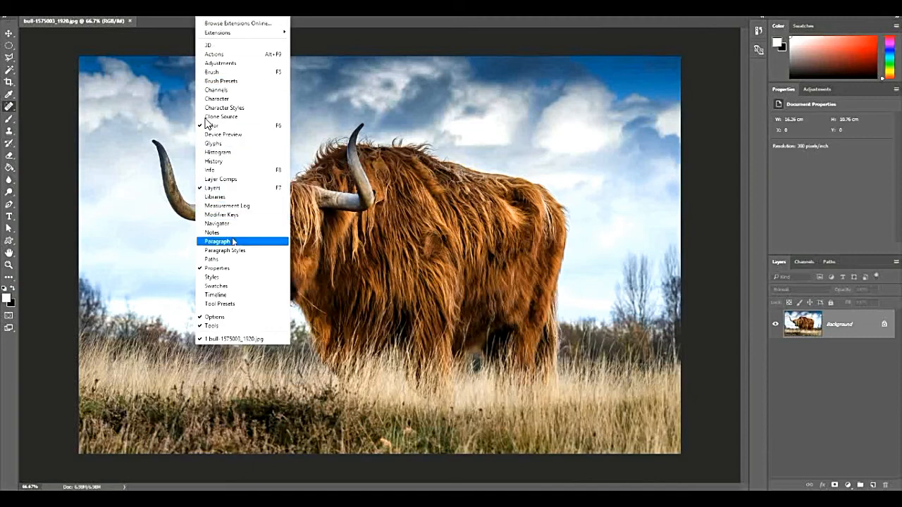
pyautogui.press('Return')
pyautogui.click(732, 65)
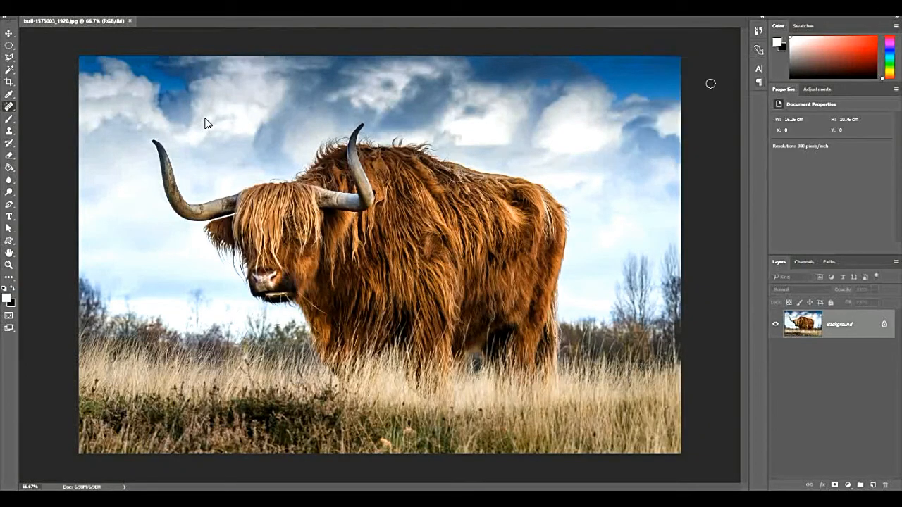
# Display the Brush panel and collapse it so its group remains as icons in the narrow panel column.
pyautogui.hotkey('alt', 'w')
pyautogui.press('Down')
pyautogui.press('Down')
pyautogui.press('Down')
pyautogui.press('Down')
pyautogui.press('Down')
pyautogui.press('Down')
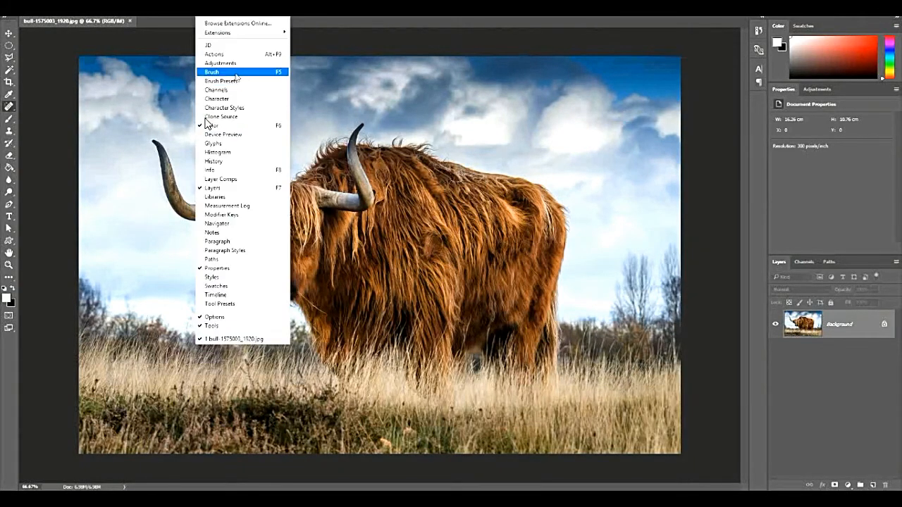
pyautogui.press('Return')
pyautogui.click(731, 65)
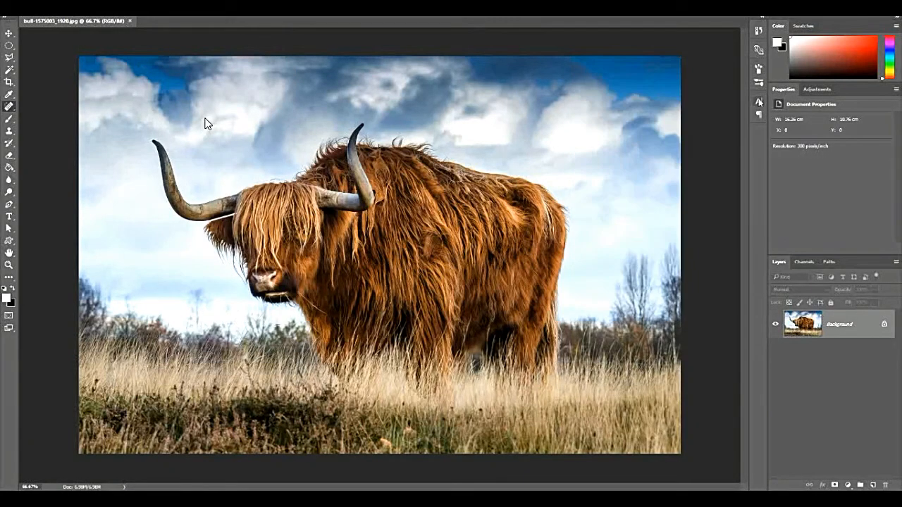
pyautogui.hotkey('alt', 'w')
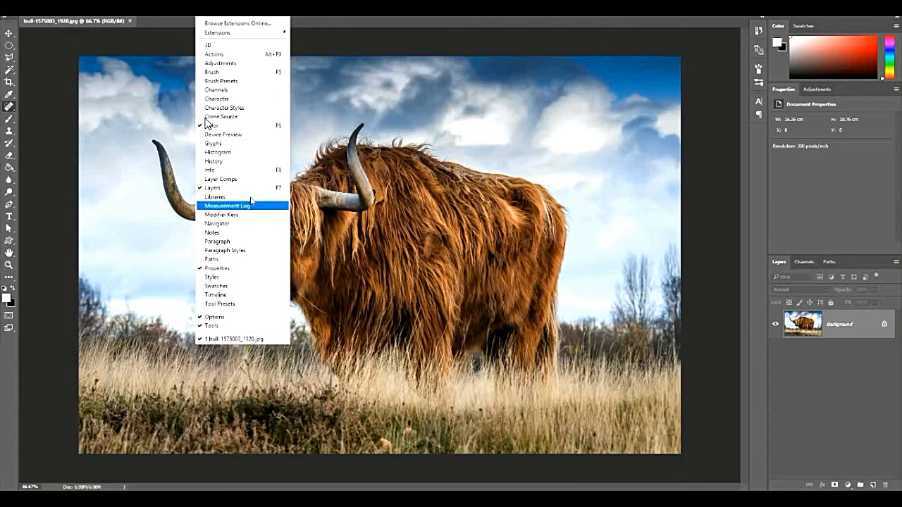
pyautogui.press('Escape')
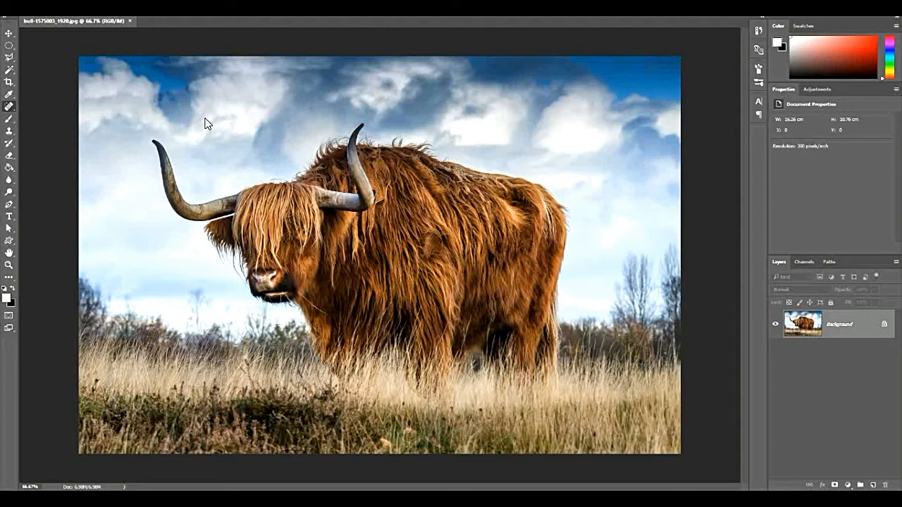
# Examine the tool groups and the Extra Tools list in the toolbar customization settings, and cancel without changes.
pyautogui.hotkey('alt', 'e')
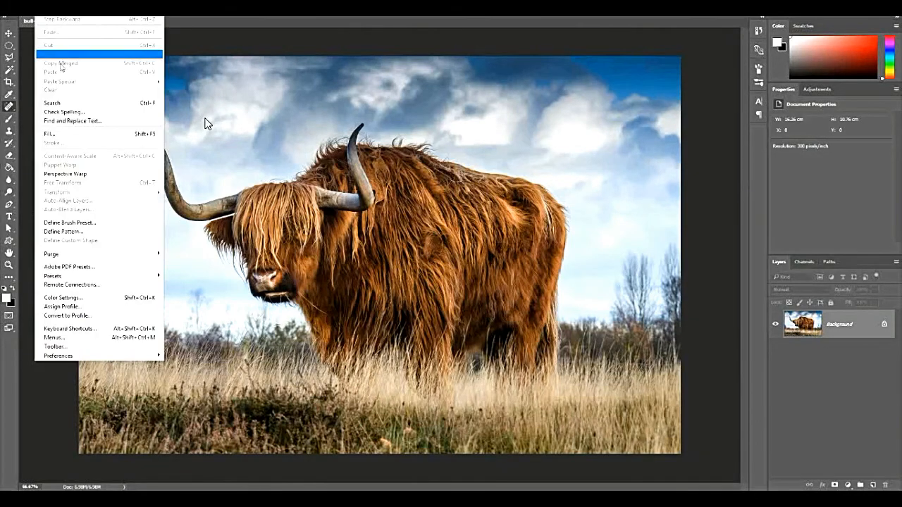
pyautogui.click(69, 351)
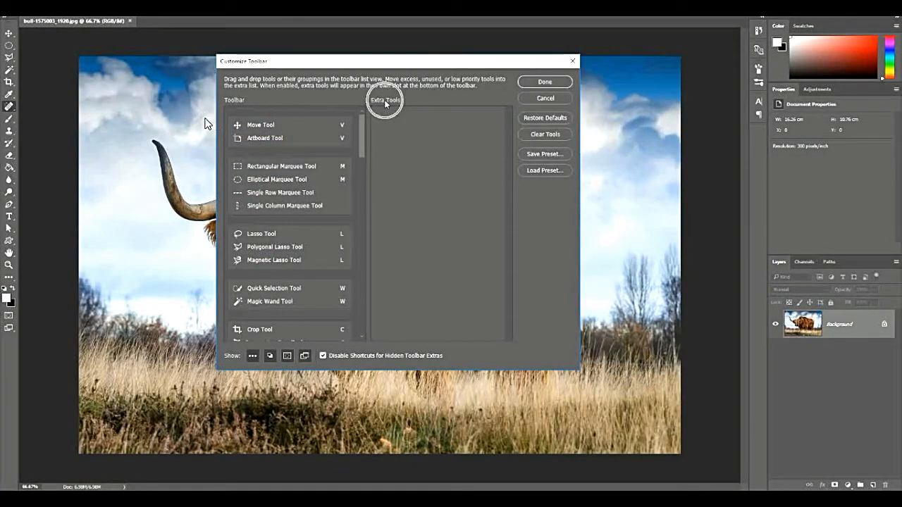
pyautogui.moveTo(362, 124)
pyautogui.mouseDown()
pyautogui.moveTo(361, 293)
pyautogui.moveTo(374, 67)
pyautogui.mouseUp()
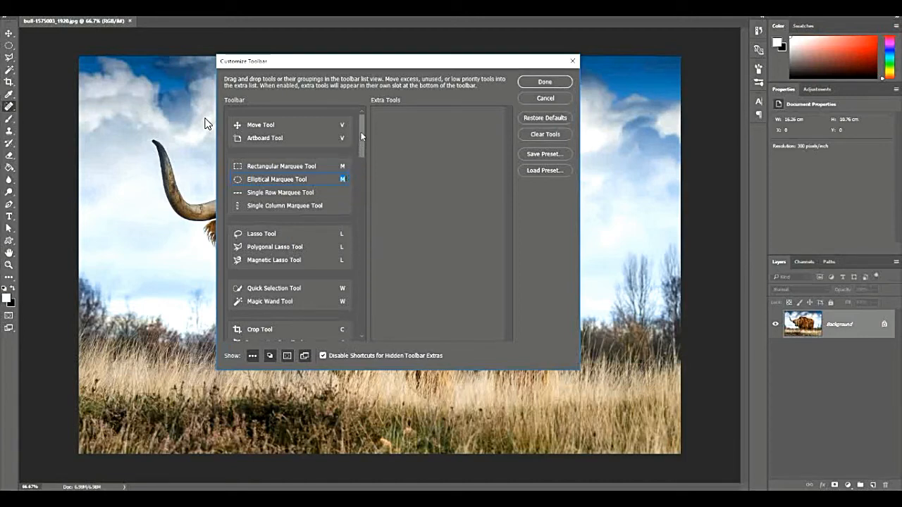
pyautogui.moveTo(363, 139); pyautogui.dragTo(367, 179)
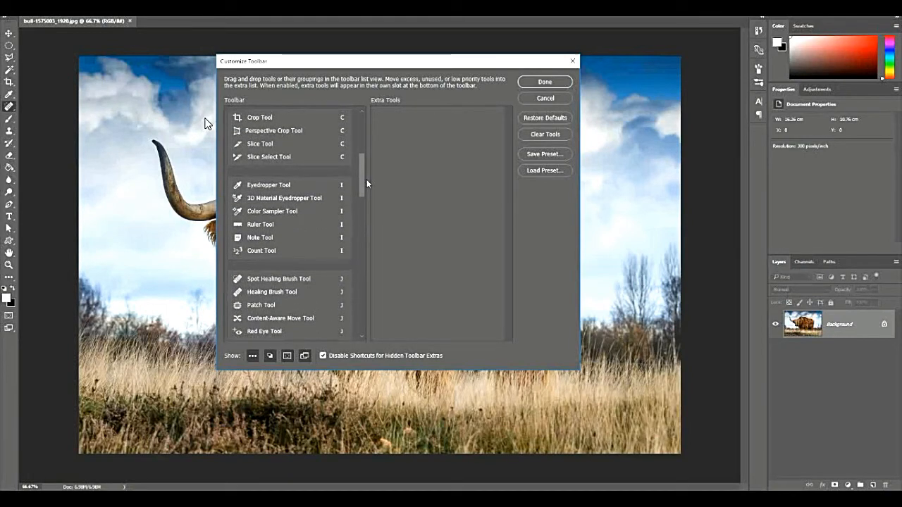
pyautogui.moveTo(366, 179); pyautogui.dragTo(366, 123)
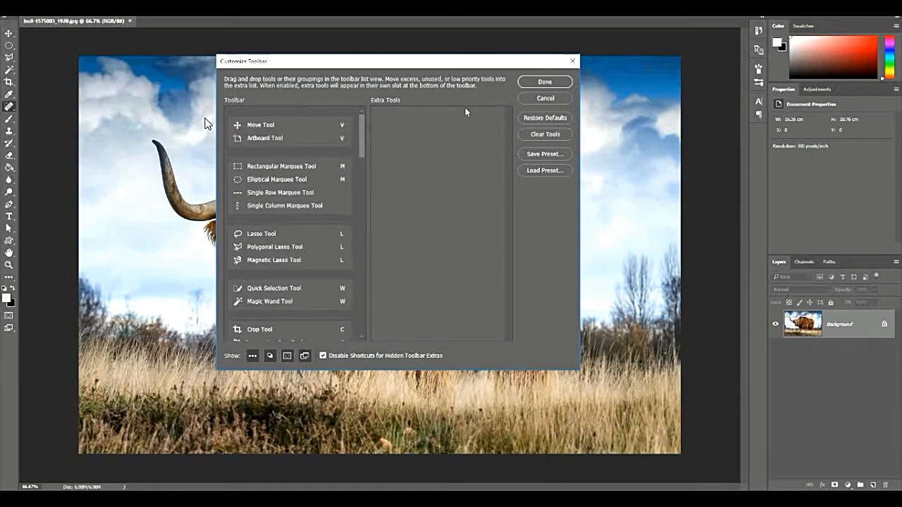
pyautogui.click(552, 98)
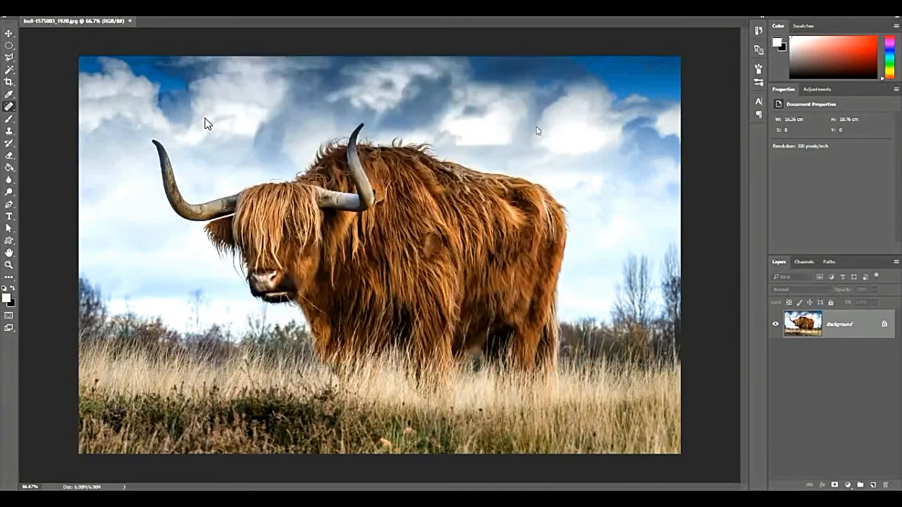
# Switch to the Photography workspace, and review its Toolbar and Extra Tools lists in the toolbar customization settings.
pyautogui.click(893, 19)
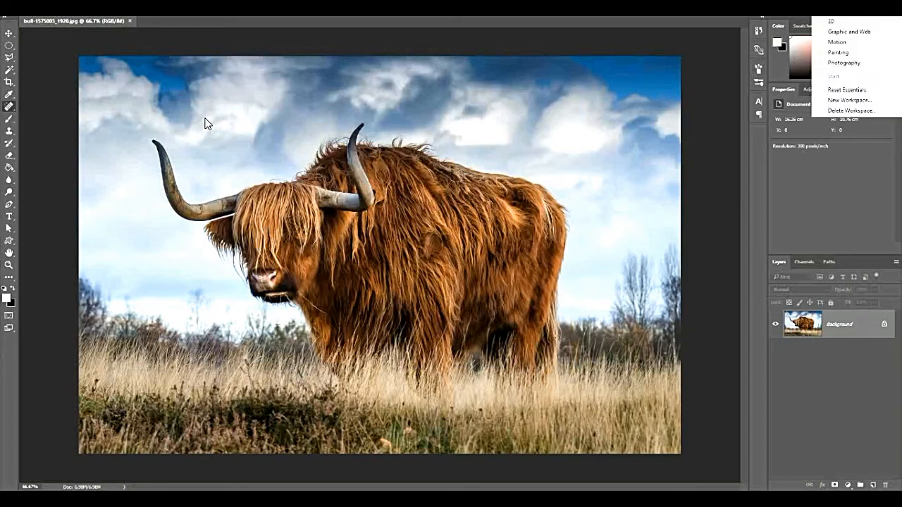
pyautogui.click(853, 63)
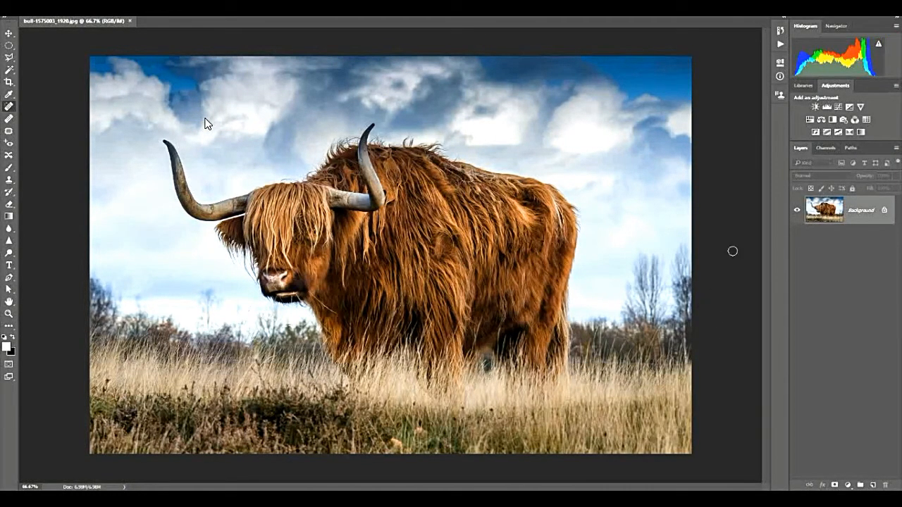
pyautogui.click(43, 8)
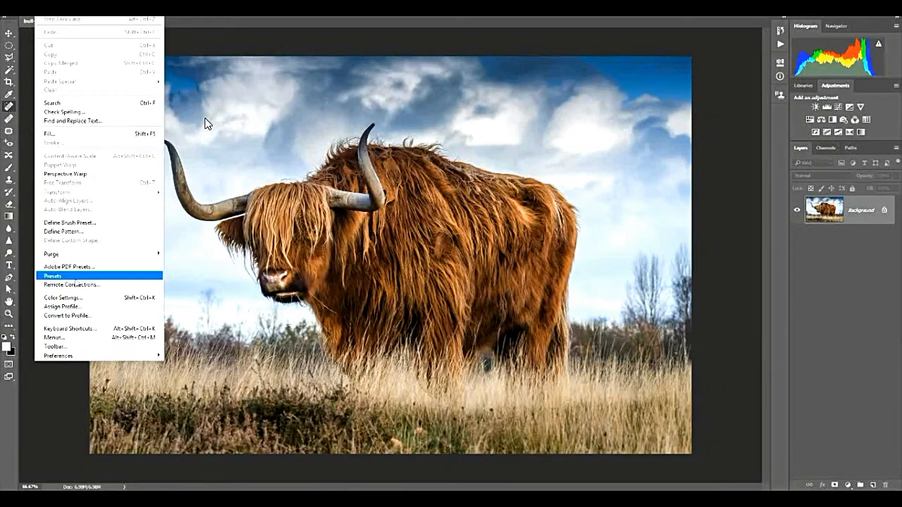
pyautogui.click(74, 347)
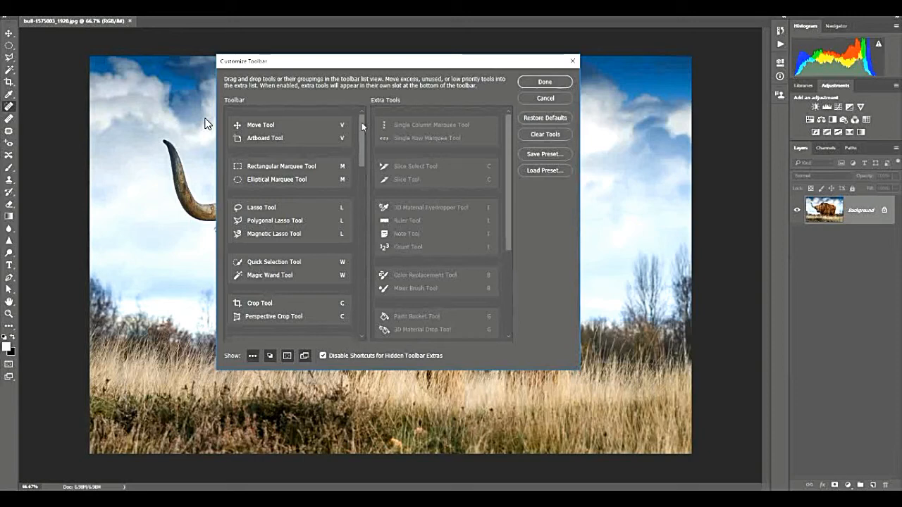
pyautogui.moveTo(363, 127)
pyautogui.mouseDown()
pyautogui.moveTo(355, 303)
pyautogui.moveTo(353, 111)
pyautogui.mouseUp()
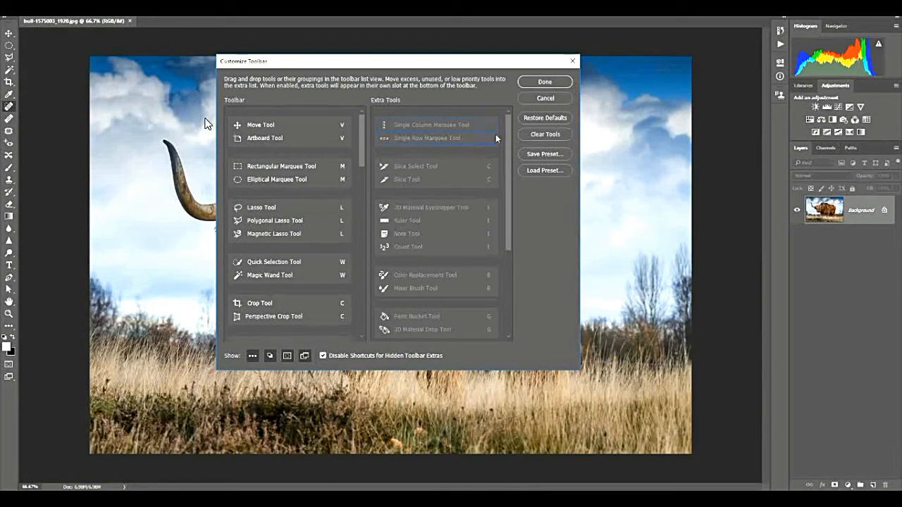
pyautogui.moveTo(510, 133); pyautogui.dragTo(508, 153)
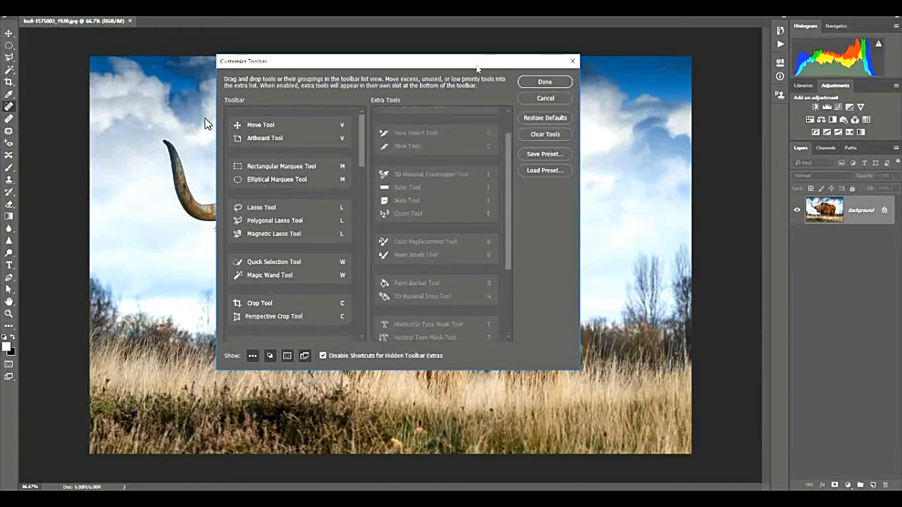
# Move the Red Eye Tool from the Toolbar list to Extra Tools.
pyautogui.scroll(-3, 289, 243)
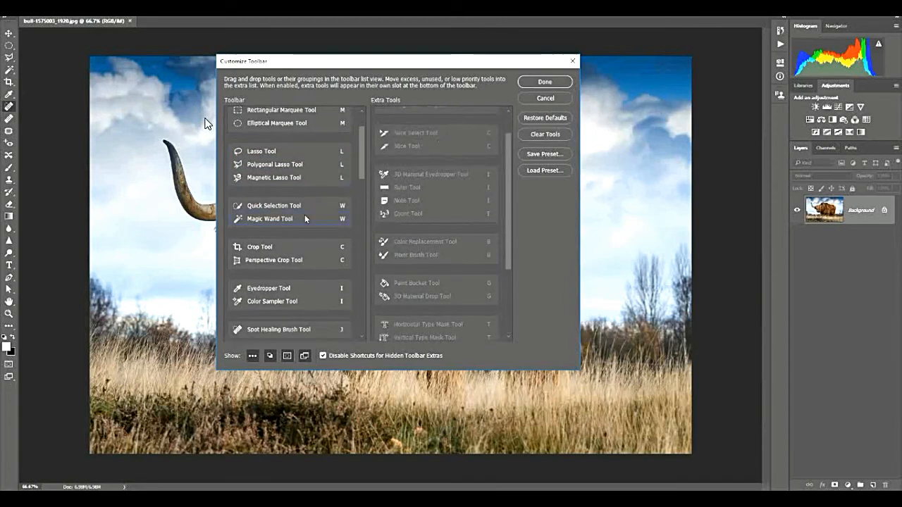
pyautogui.scroll(-10, 305, 215)
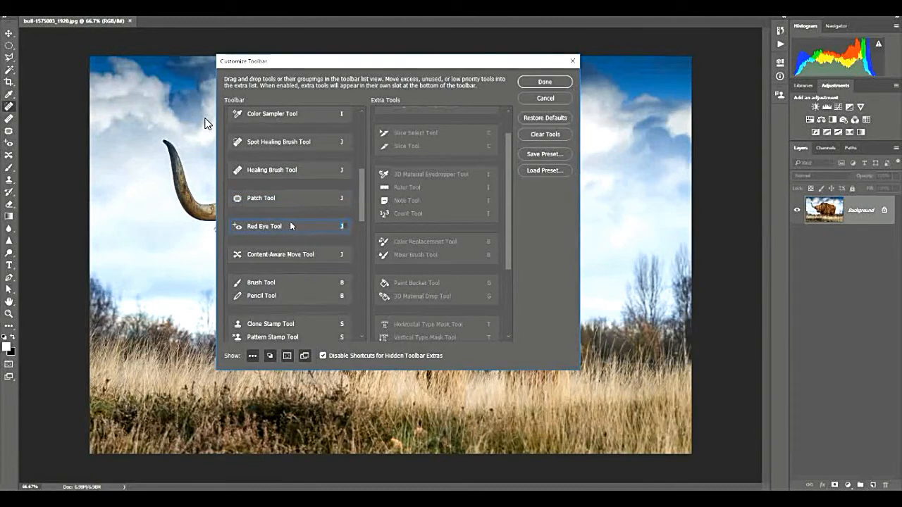
pyautogui.moveTo(288, 226); pyautogui.dragTo(326, 366)
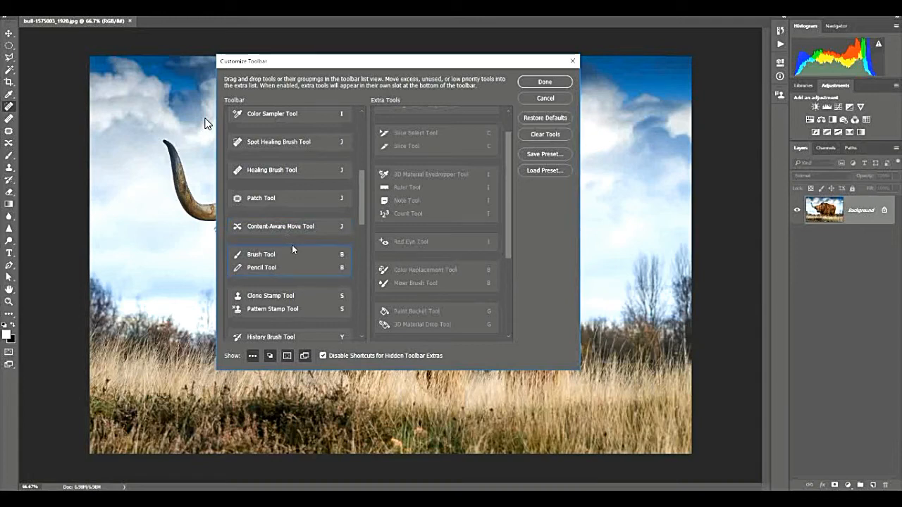
# Return the Red Eye Tool to the Toolbar list below the Content-Aware Move Tool, and accept the toolbar customization.
pyautogui.moveTo(360, 179)
pyautogui.mouseDown()
pyautogui.moveTo(364, 134)
pyautogui.moveTo(367, 169)
pyautogui.mouseUp()
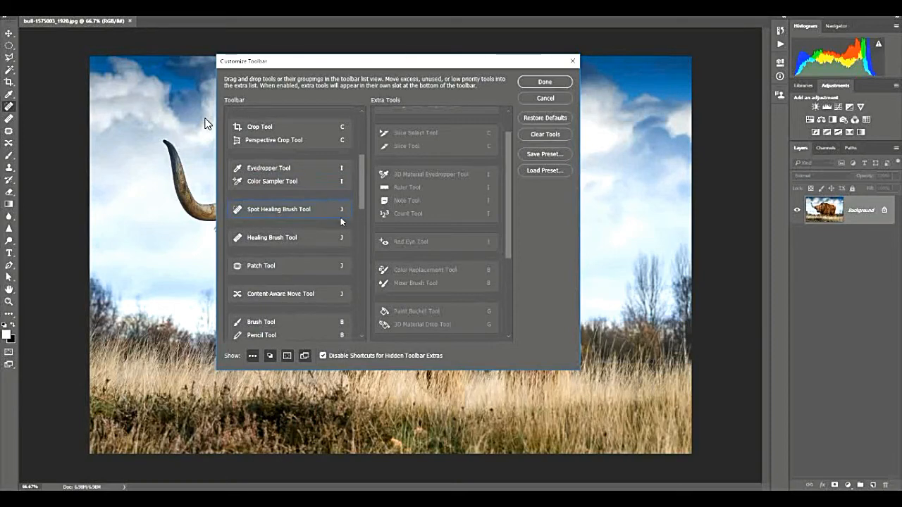
pyautogui.moveTo(414, 243)
pyautogui.mouseDown()
pyautogui.moveTo(275, 200)
pyautogui.moveTo(261, 226)
pyautogui.moveTo(261, 215)
pyautogui.moveTo(269, 310)
pyautogui.mouseUp()
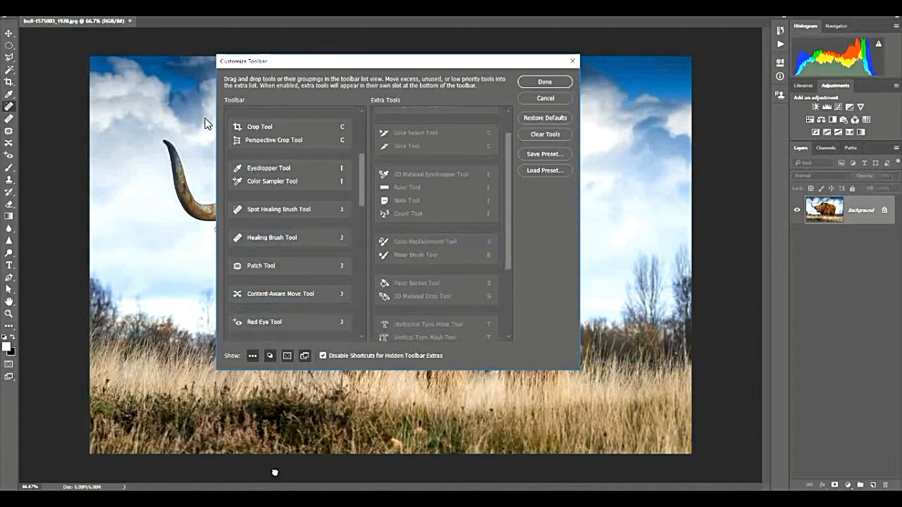
pyautogui.scroll(-1, 292, 321)
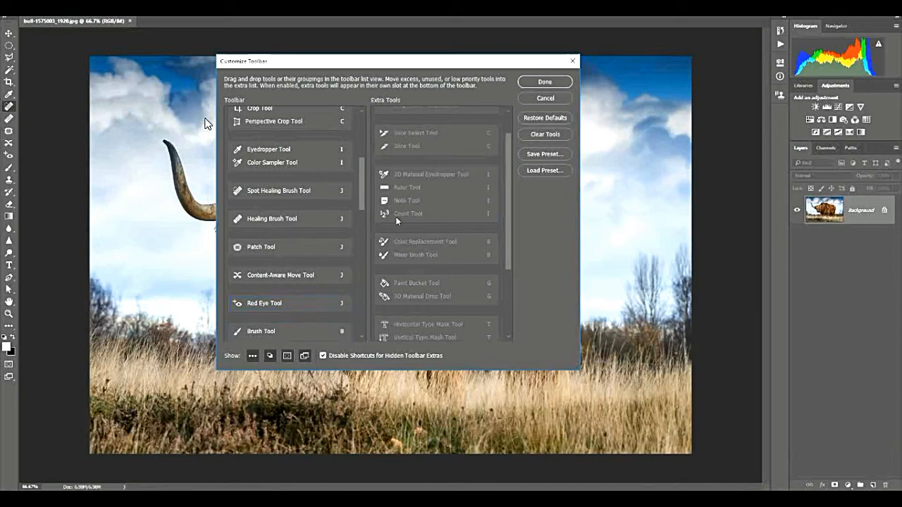
pyautogui.moveTo(510, 156); pyautogui.dragTo(501, 122)
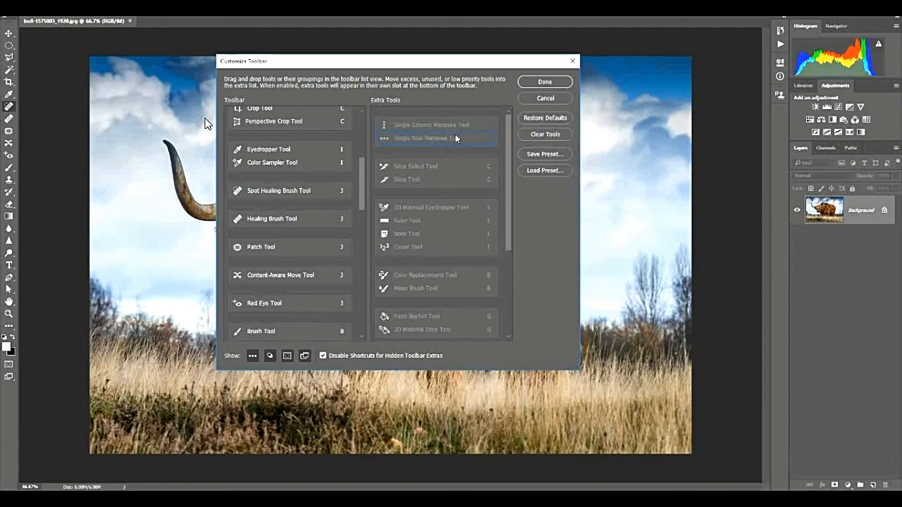
pyautogui.click(551, 82)
# Look at the capture options offered for saving a new workspace, and cancel without saving.
pyautogui.click(870, 17)
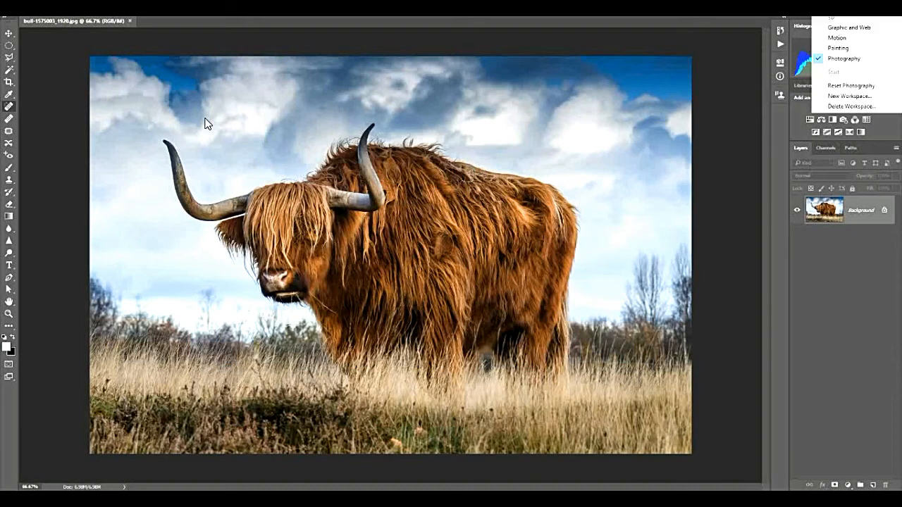
pyautogui.click(851, 96)
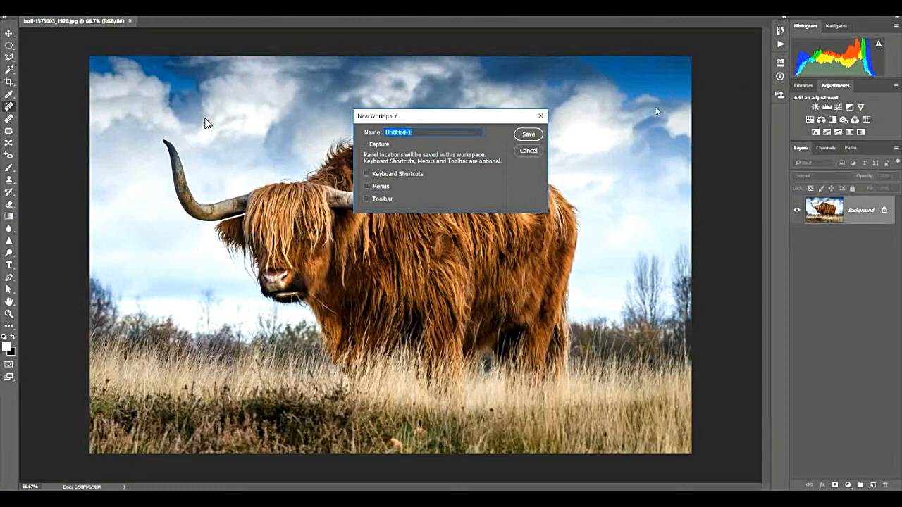
pyautogui.click(528, 151)
# Dock the toolbar directly beside the collapsed panel column on the opposite side of the image.
pyautogui.moveTo(7, 24); pyautogui.dragTo(774, 62)
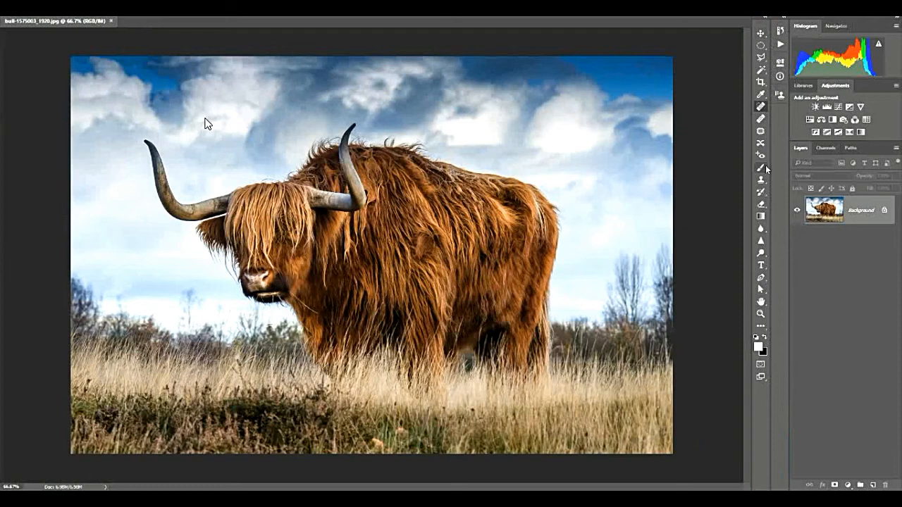
# Dock the collapsed History panel at the image's opposite edge, and save the layout as a new workspace named "lesson 2".
pyautogui.moveTo(780, 31)
pyautogui.mouseDown()
pyautogui.moveTo(678, 83)
pyautogui.moveTo(4, 51)
pyautogui.mouseUp()
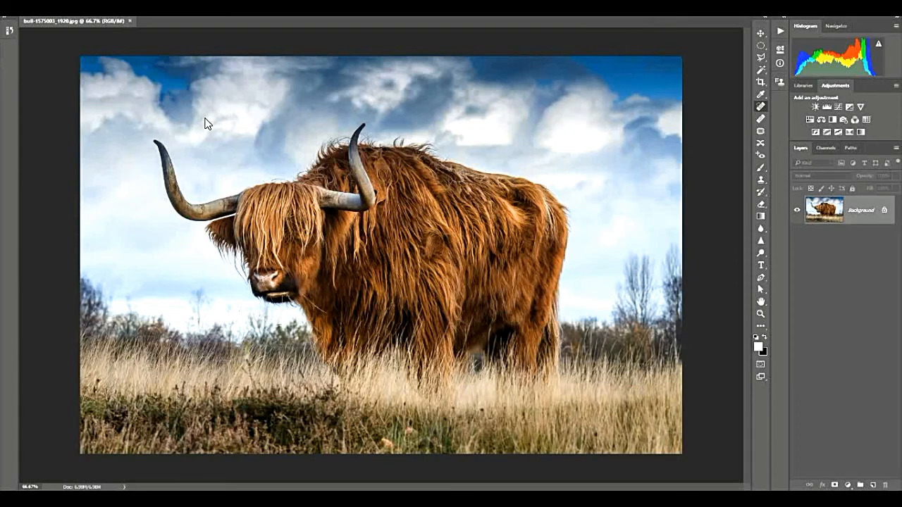
pyautogui.click(890, 11)
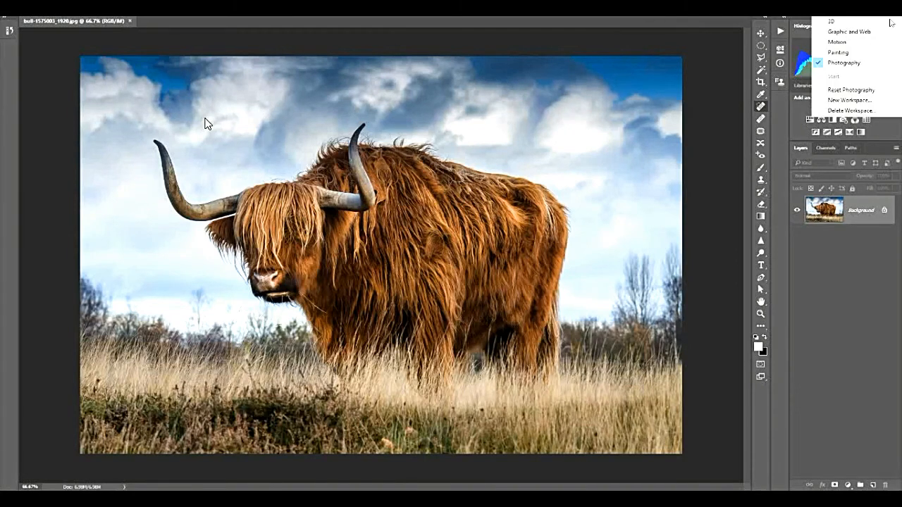
pyautogui.click(857, 101)
pyautogui.write('lesson')
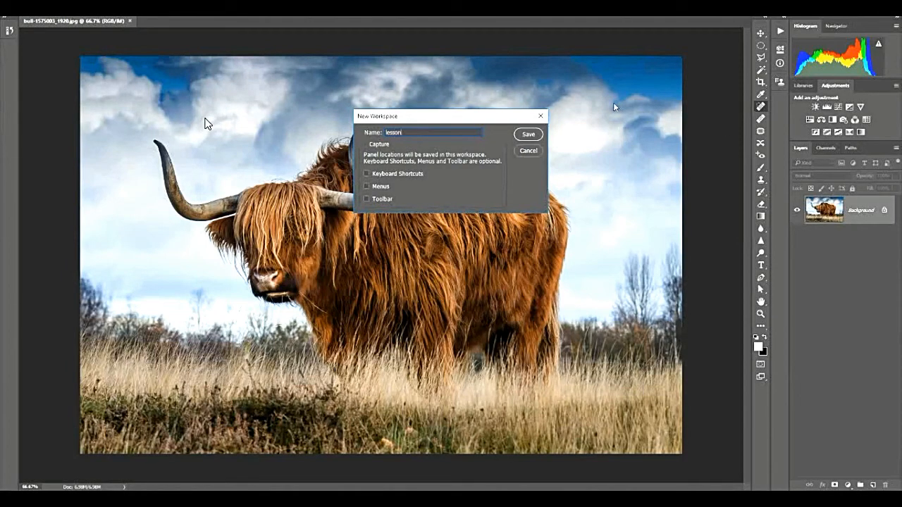
pyautogui.write(' 1')
pyautogui.click(528, 134)
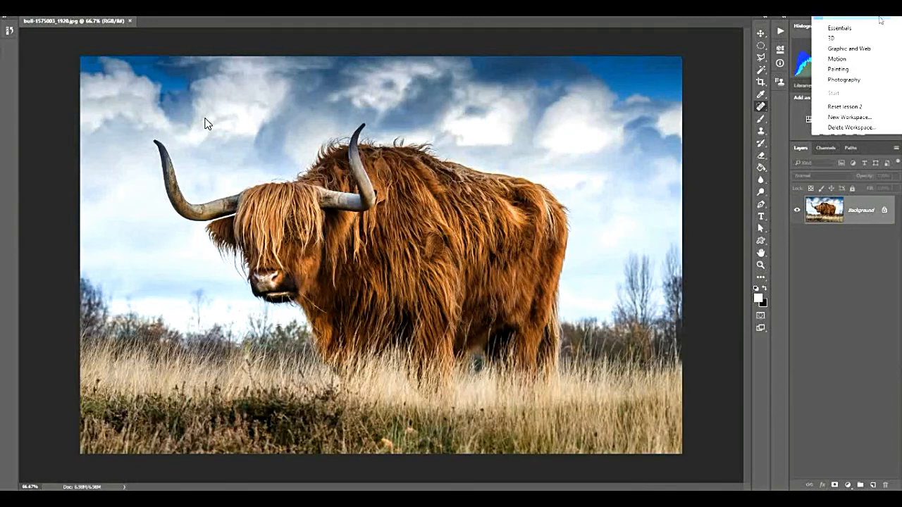
# Switch between the Essentials and lesson 2 workspaces to compare their layouts, ending on Essentials.
pyautogui.click(840, 27)
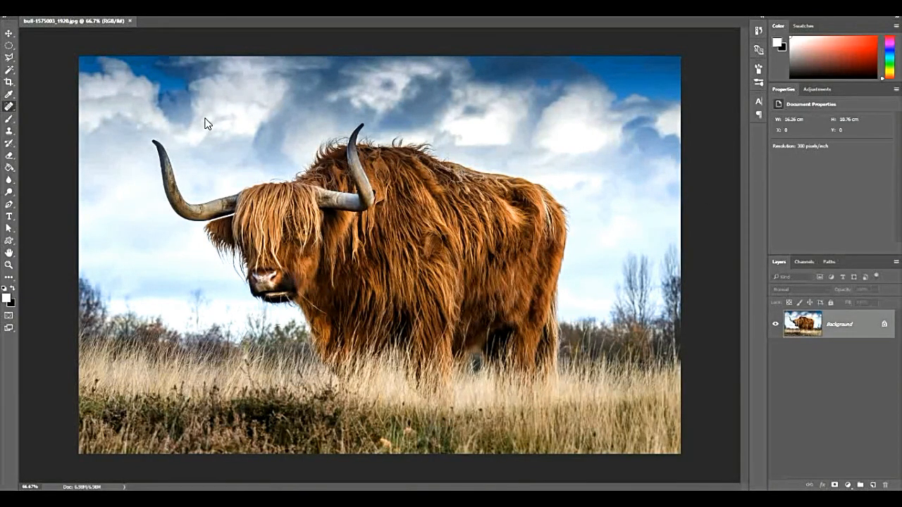
pyautogui.click(889, 10)
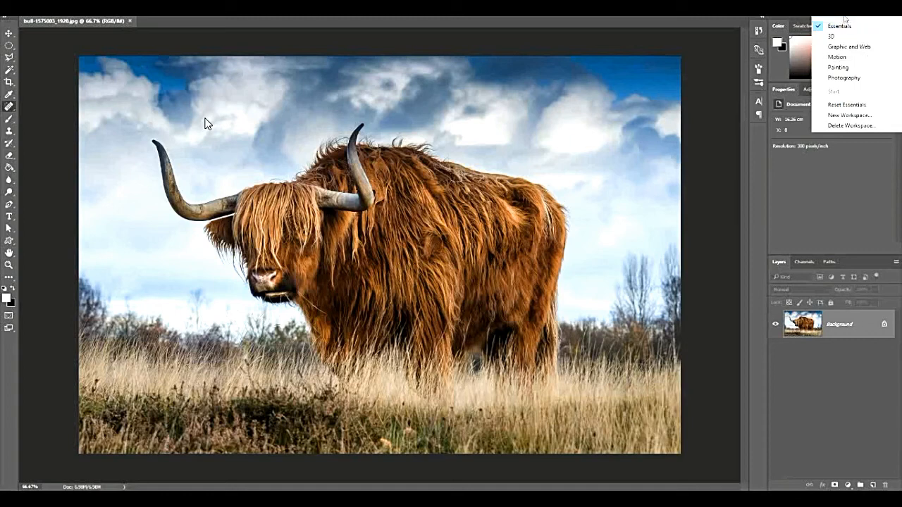
pyautogui.click(843, 78)
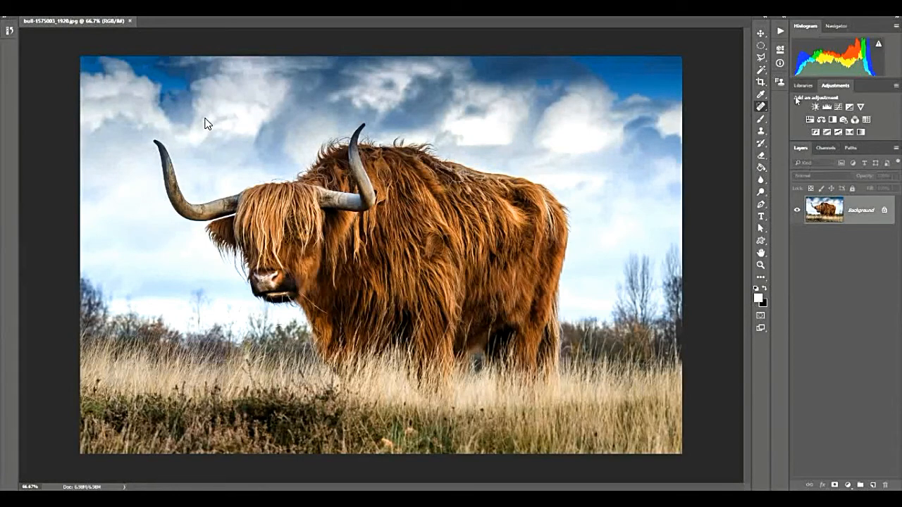
pyautogui.click(878, 9)
pyautogui.click(852, 28)
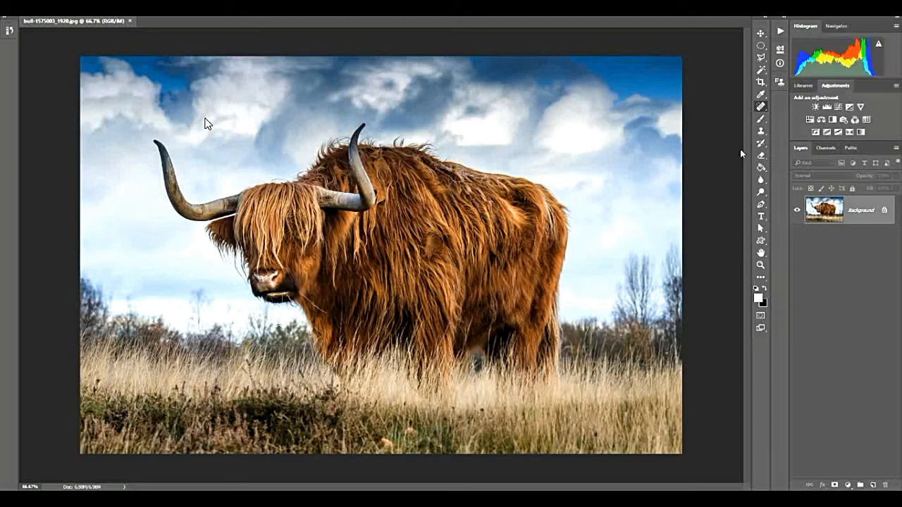
# Delete the saved lesson 2 workspace.
pyautogui.click(889, 9)
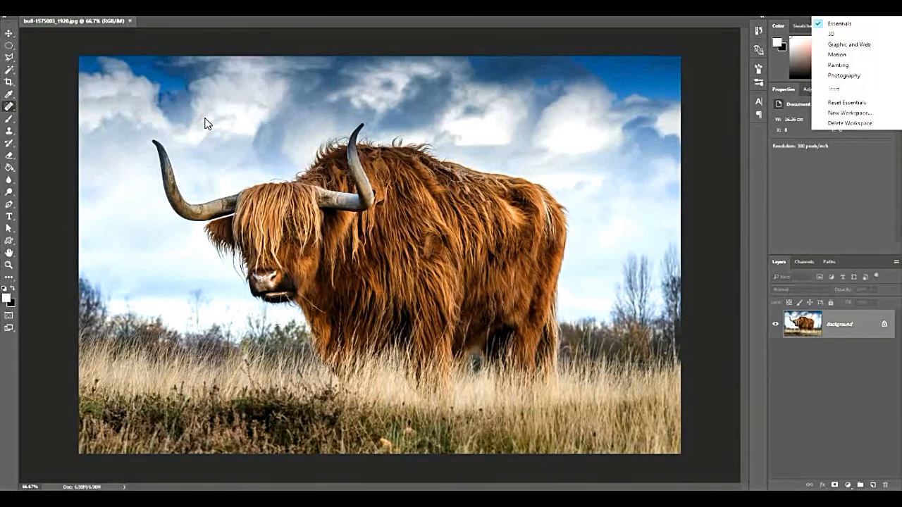
pyautogui.click(848, 124)
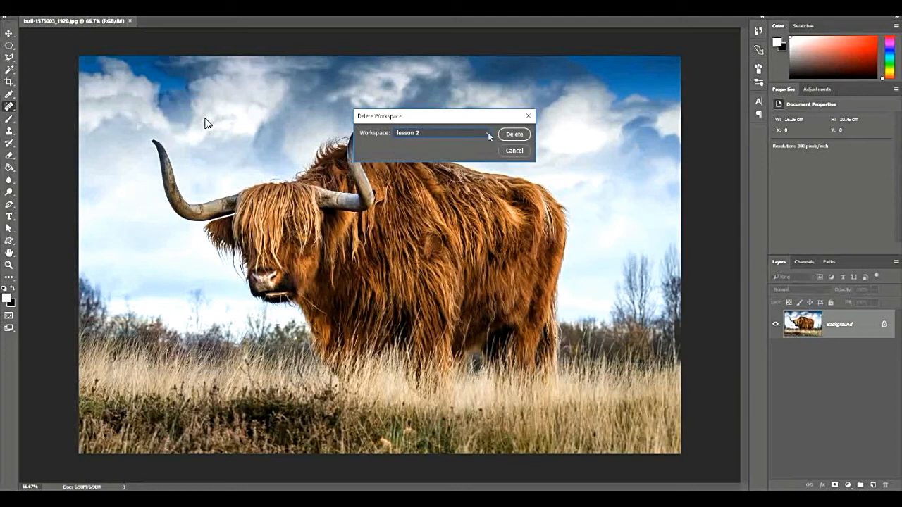
pyautogui.click(513, 133)
pyautogui.click(421, 178)
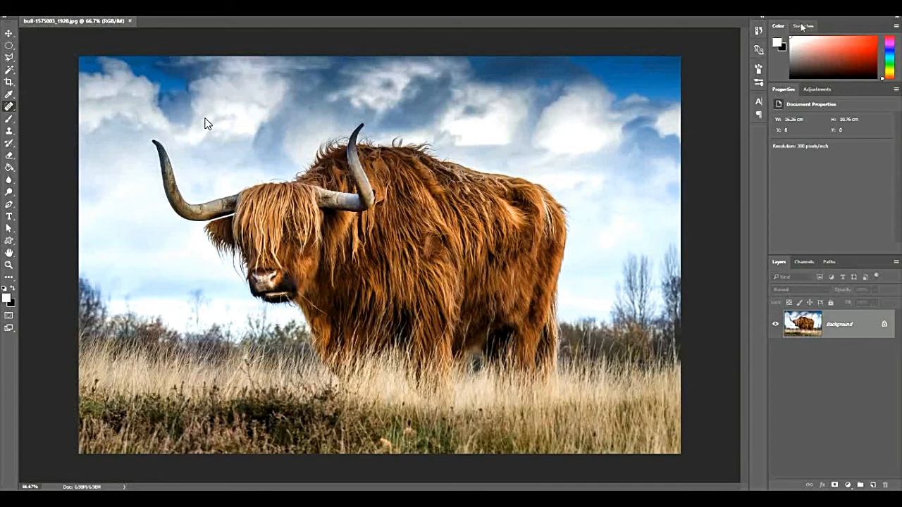
pyautogui.click(205, 5)
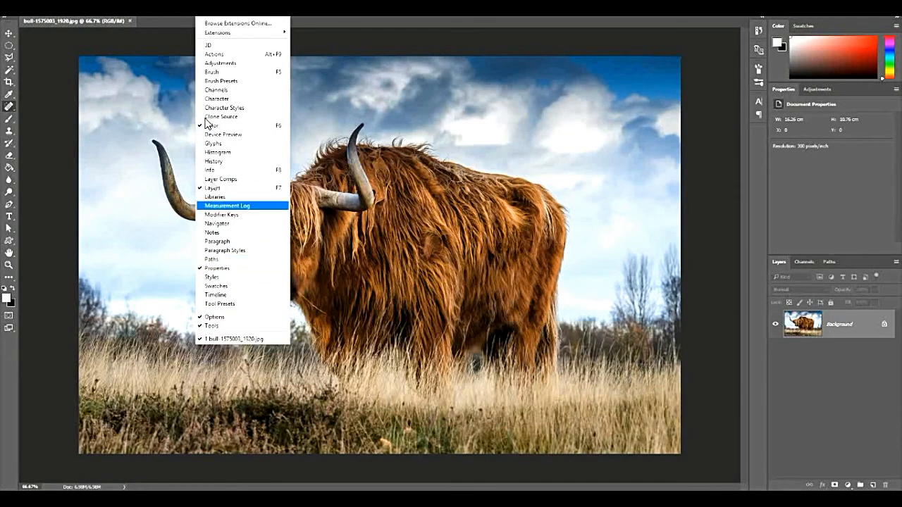
pyautogui.click(49, 41)
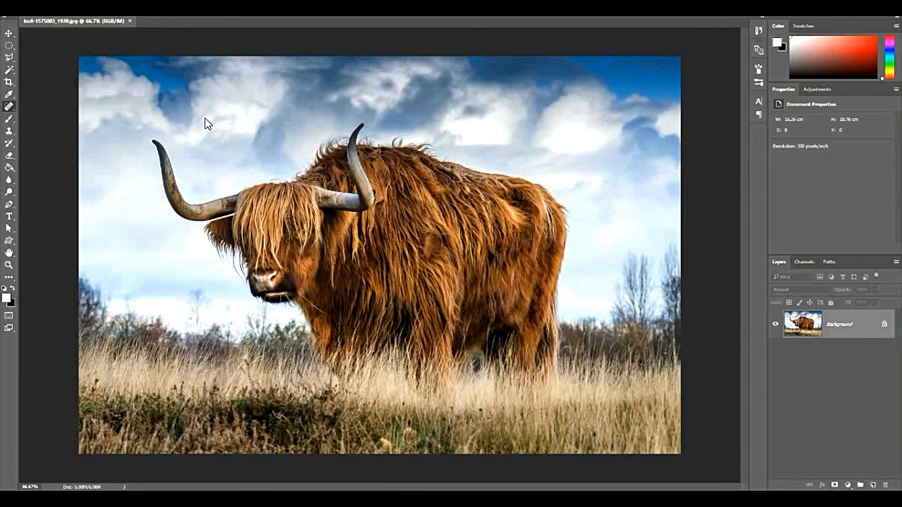
# Preview the four color themes in the Interface preferences, and accept the second-darkest gray theme.
pyautogui.click(43, 7)
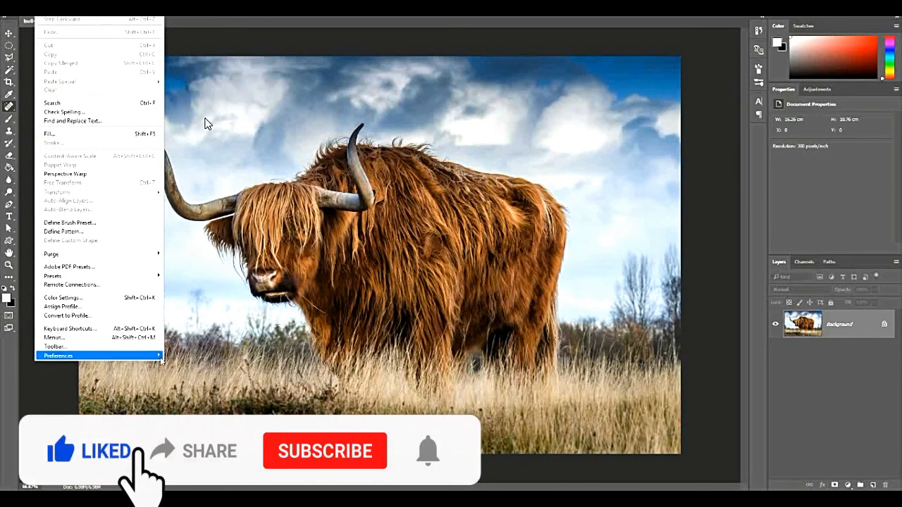
pyautogui.moveTo(159, 357)
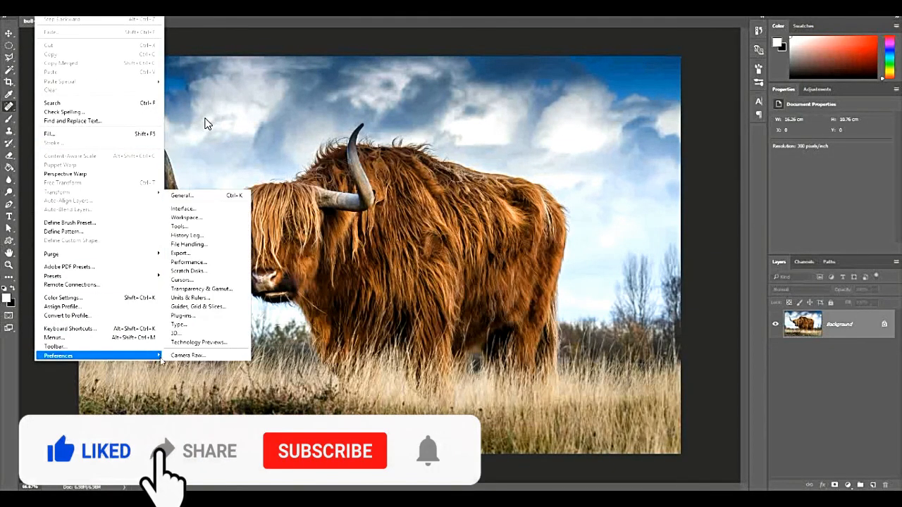
pyautogui.click(204, 197)
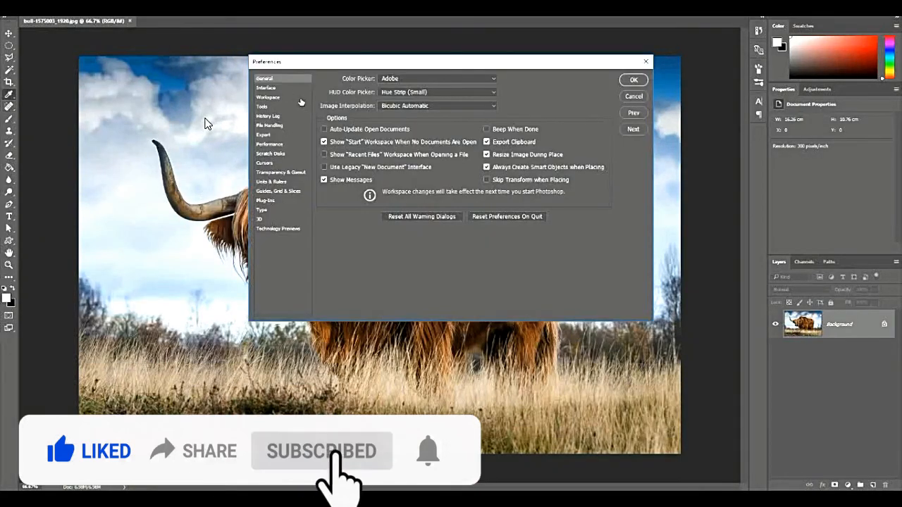
pyautogui.click(286, 89)
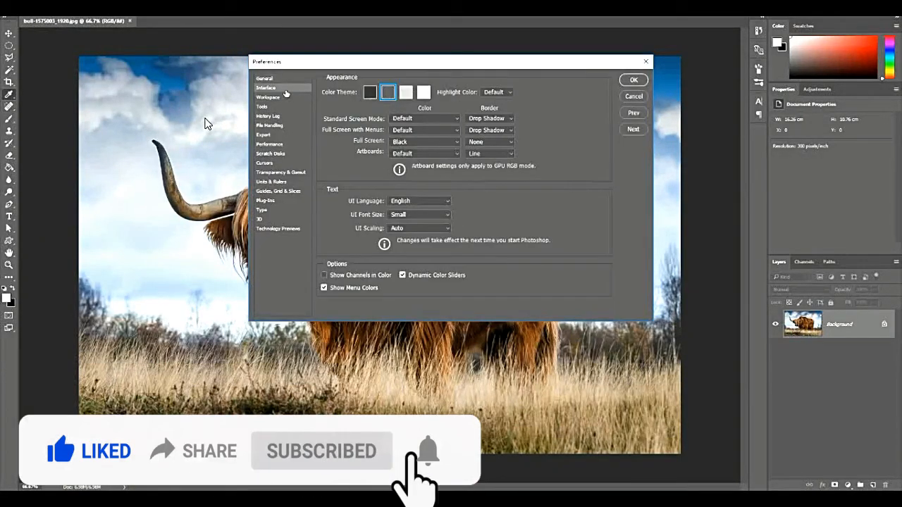
pyautogui.click(370, 92)
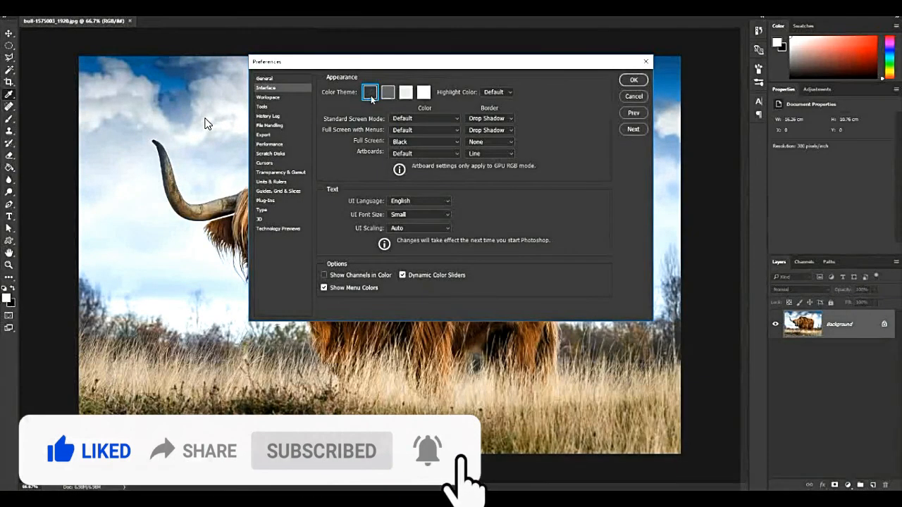
pyautogui.click(423, 92)
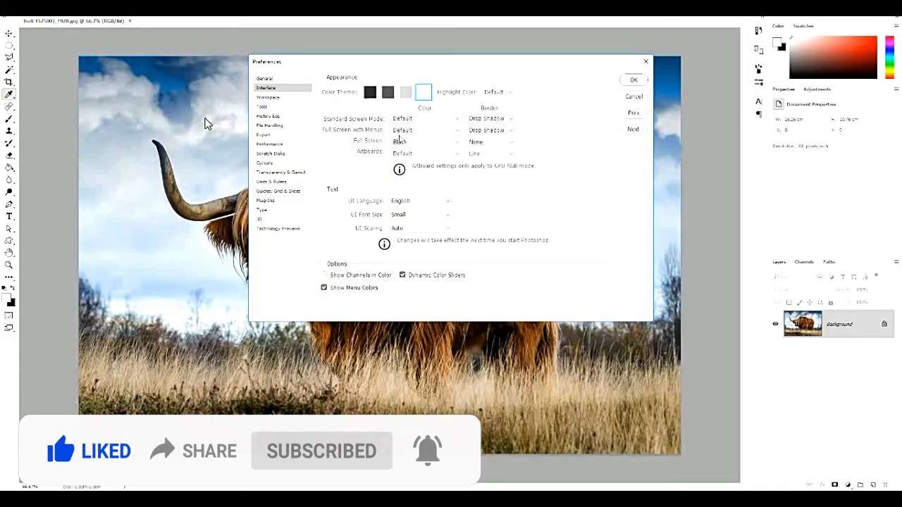
pyautogui.click(405, 93)
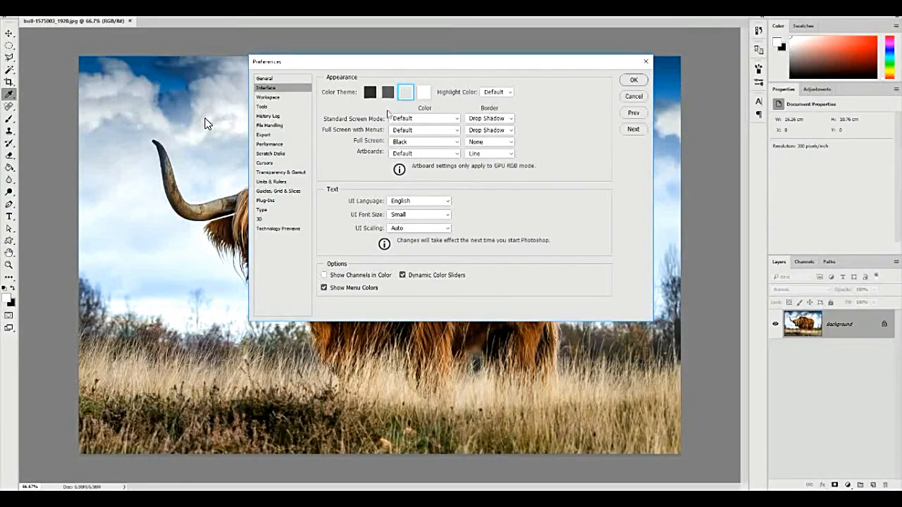
pyautogui.click(370, 92)
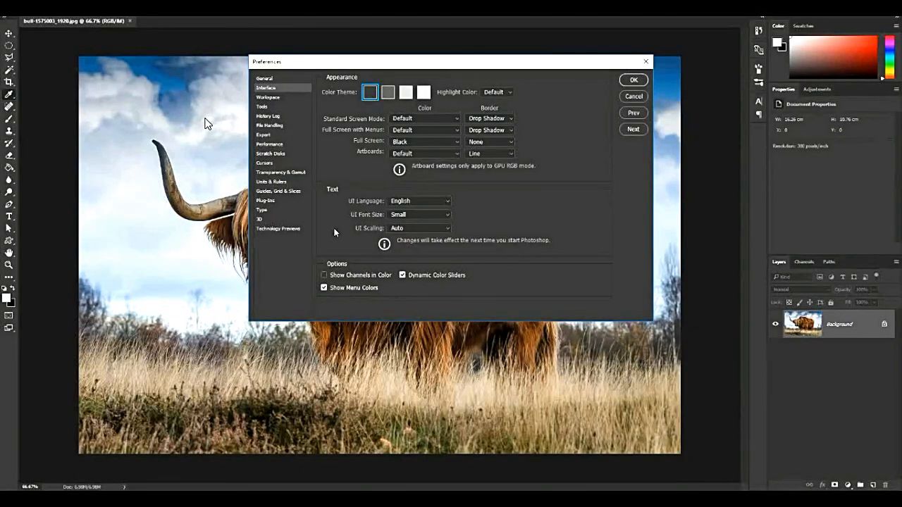
pyautogui.click(388, 92)
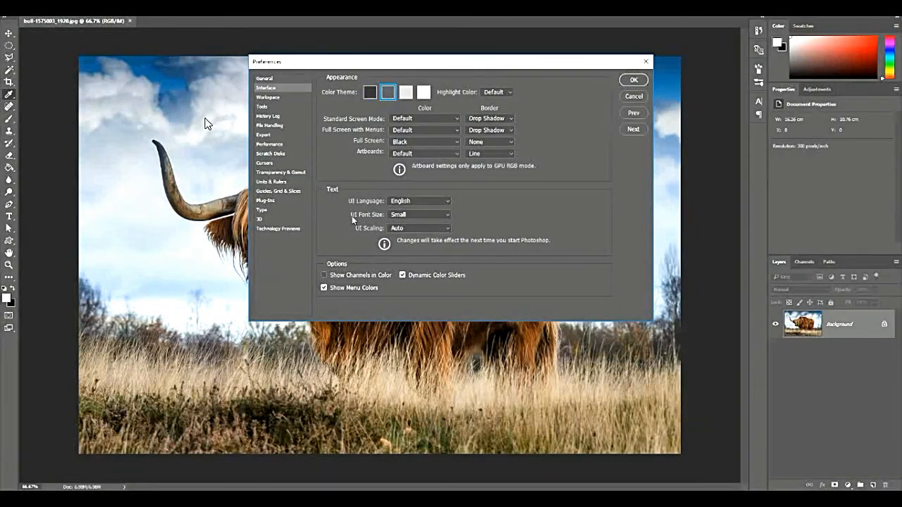
pyautogui.click(423, 95)
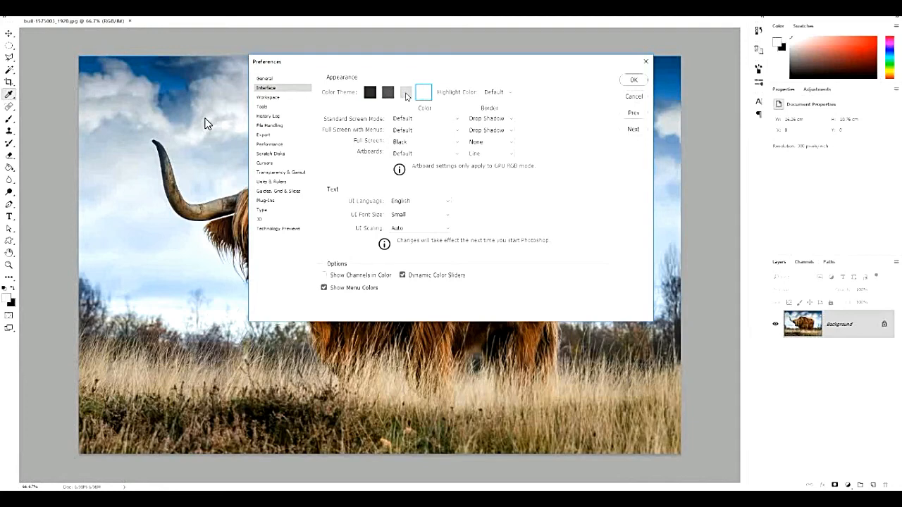
pyautogui.click(405, 93)
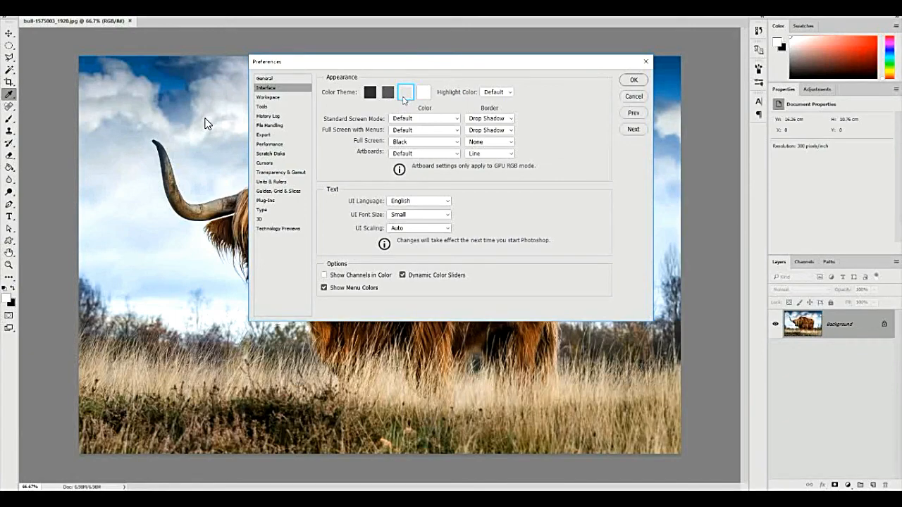
pyautogui.click(389, 95)
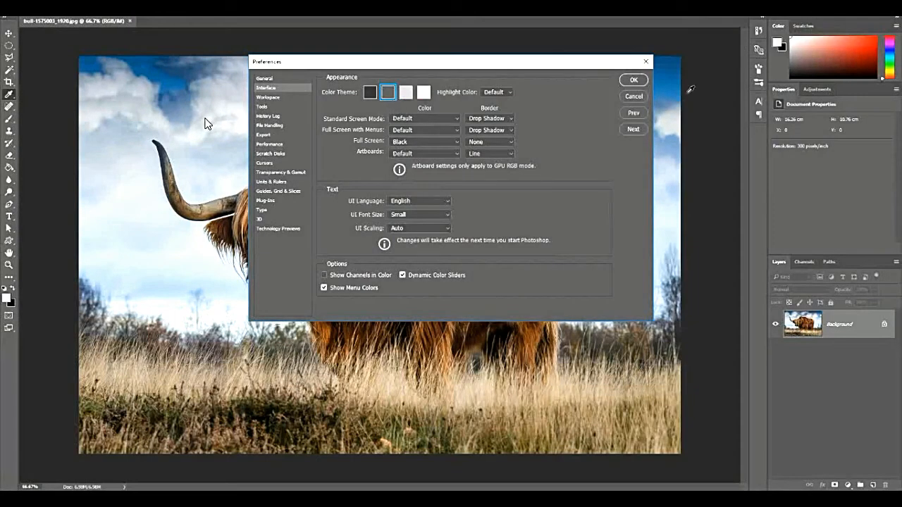
pyautogui.click(634, 80)
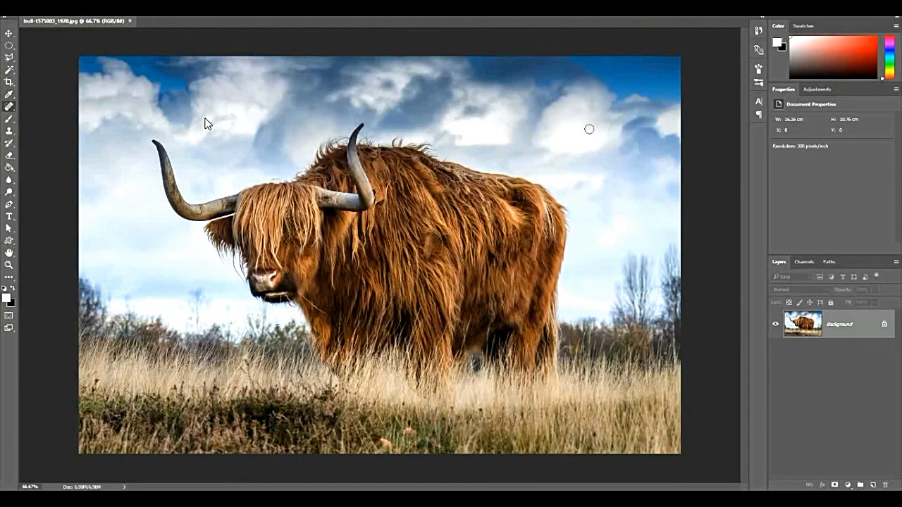